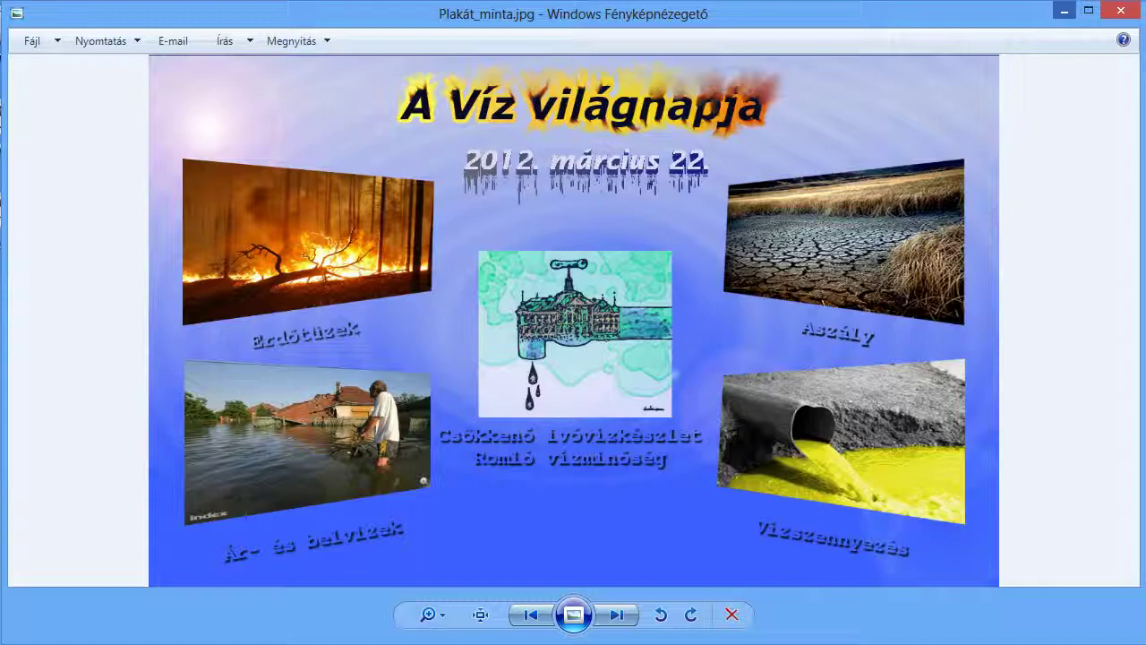
Minimize the Plakát_minta.jpg sample poster in Windows Photo Viewer to return to GIMP.
left_click(1063, 11)
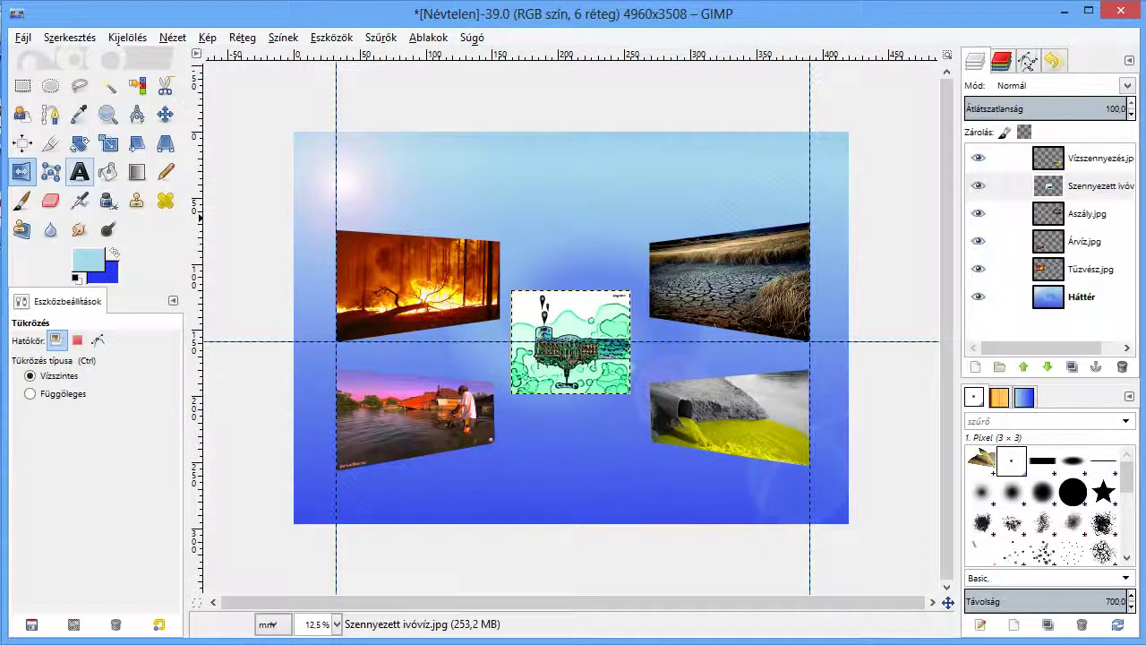
Start an empty text box on the poster and set the text colour to black (000000).
left_click(80, 172)
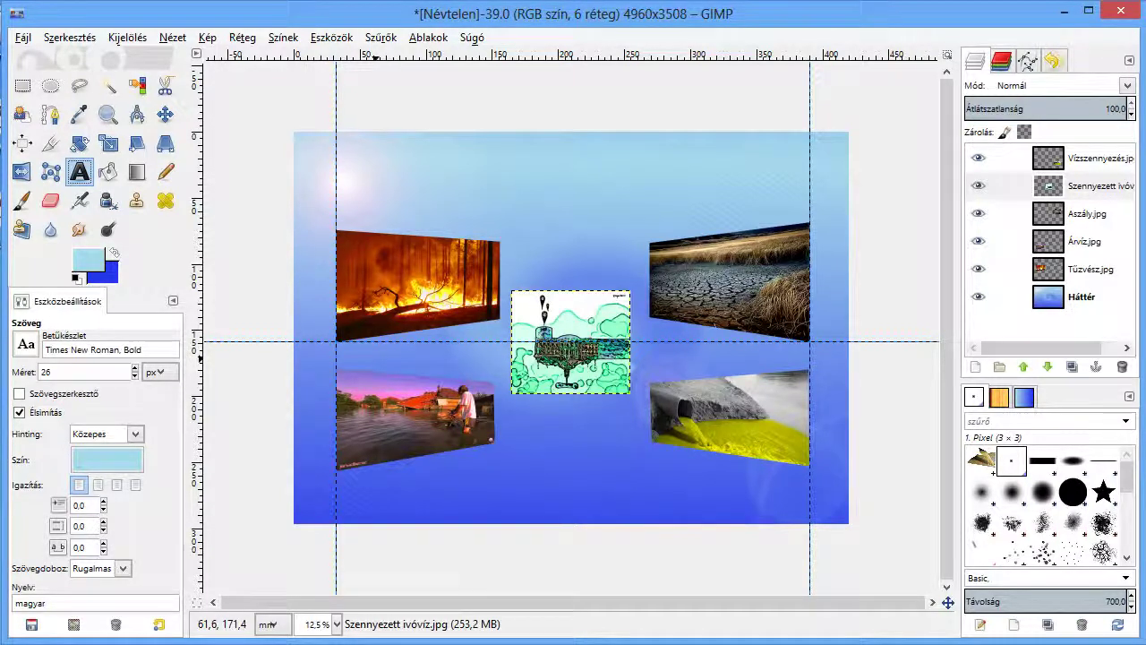
left_click(369, 353)
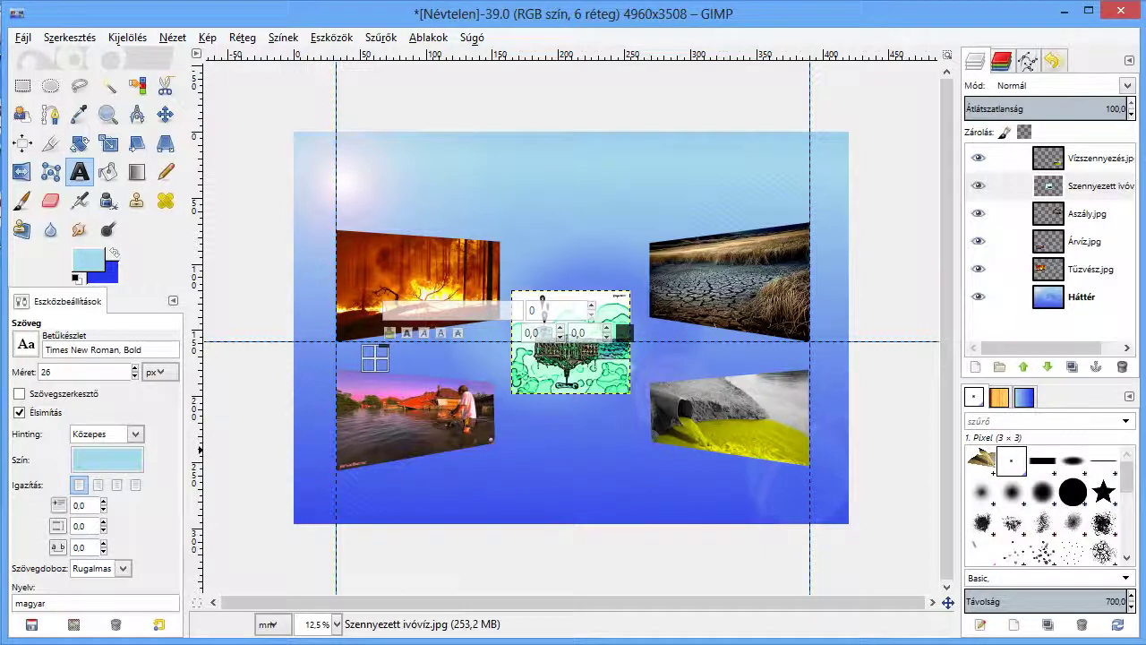
left_click(106, 460)
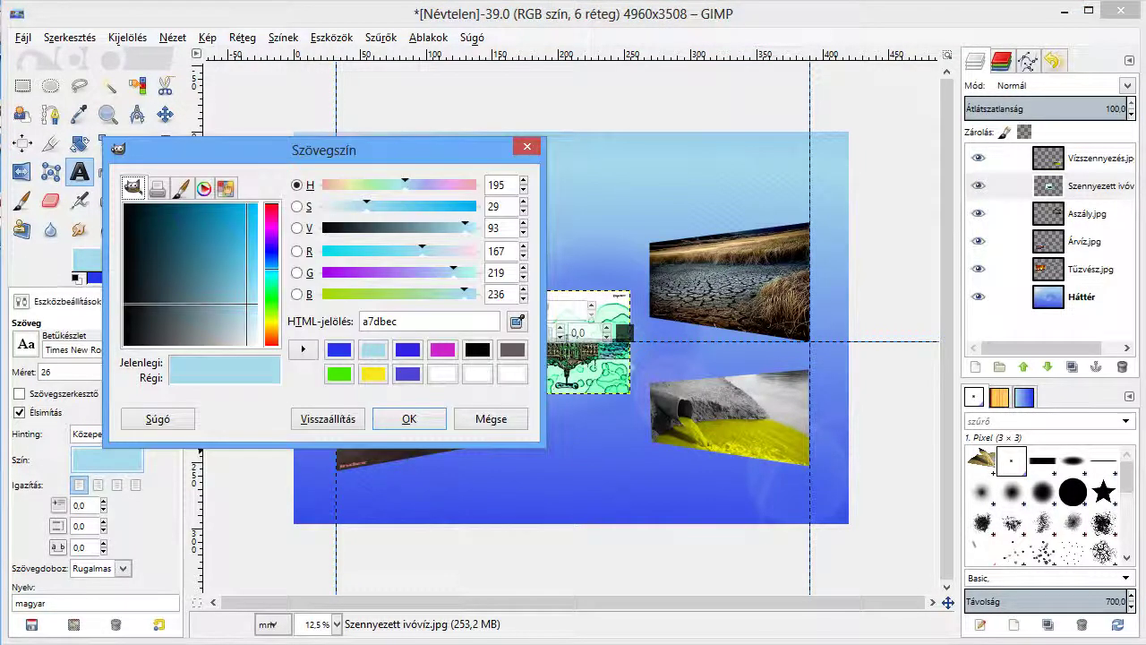
left_click(477, 349)
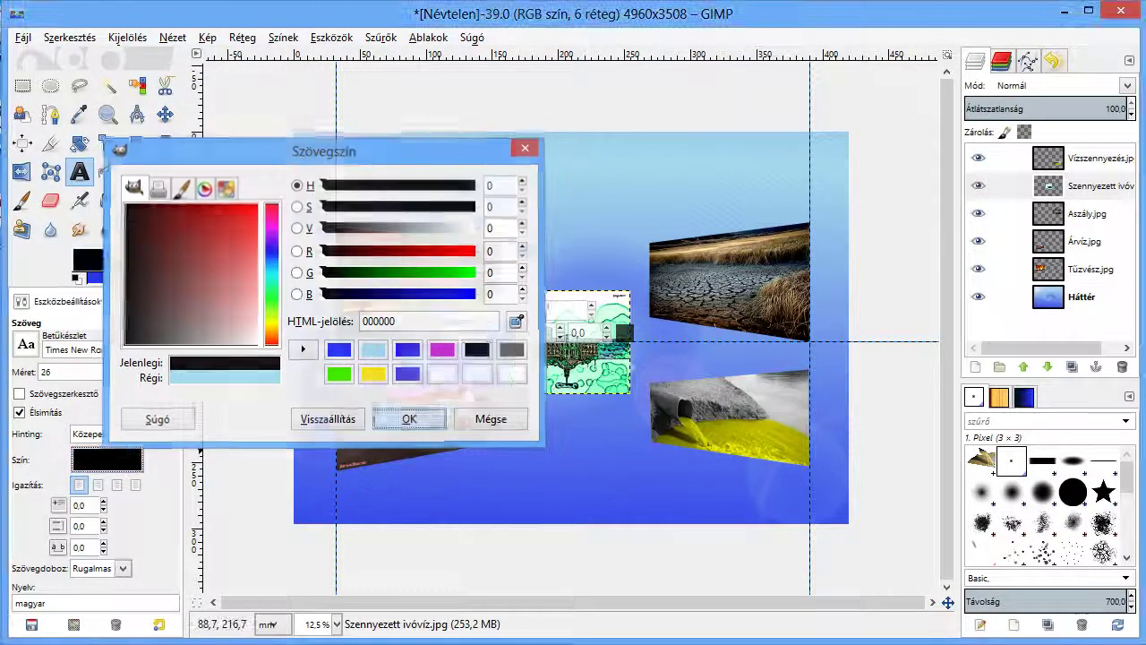
left_click(409, 418)
key("d")
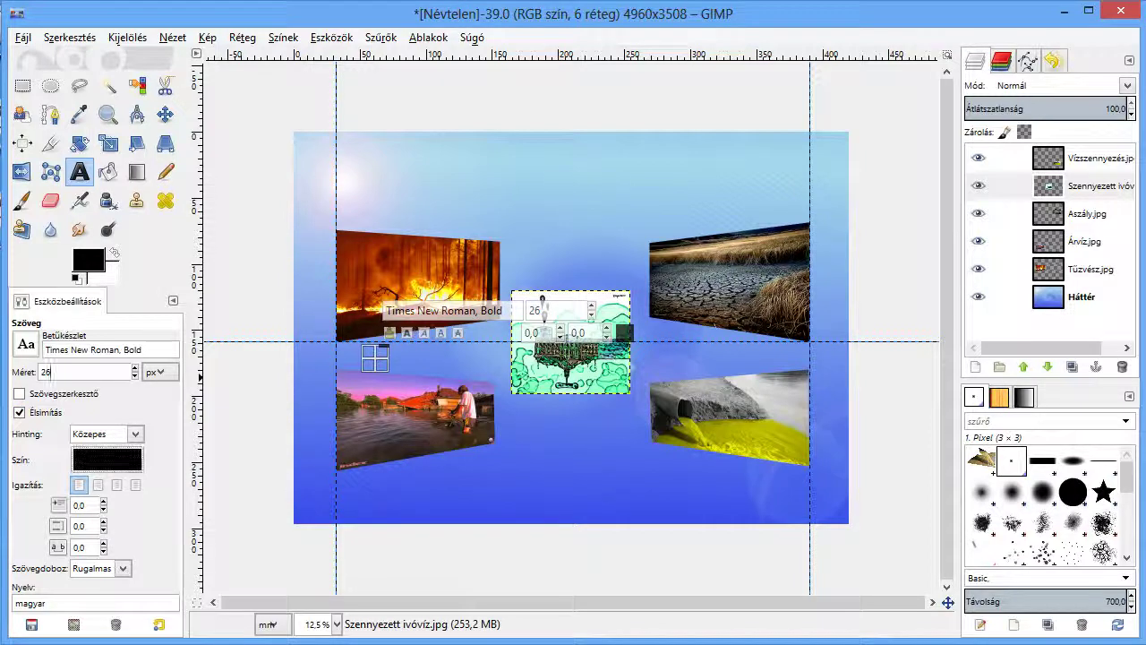
Set the text options to Verdana Bold at size 100, leaving the empty text box.
left_click(49, 371)
key("BackSpace")
key("BackSpace")
type("100")
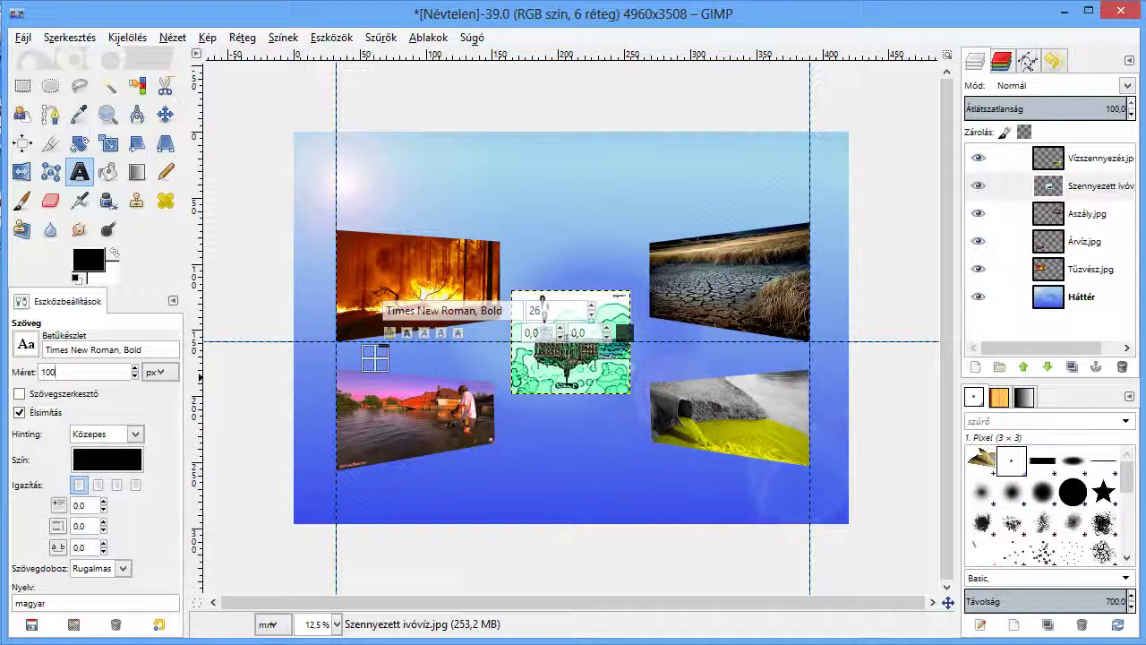
left_click(26, 344)
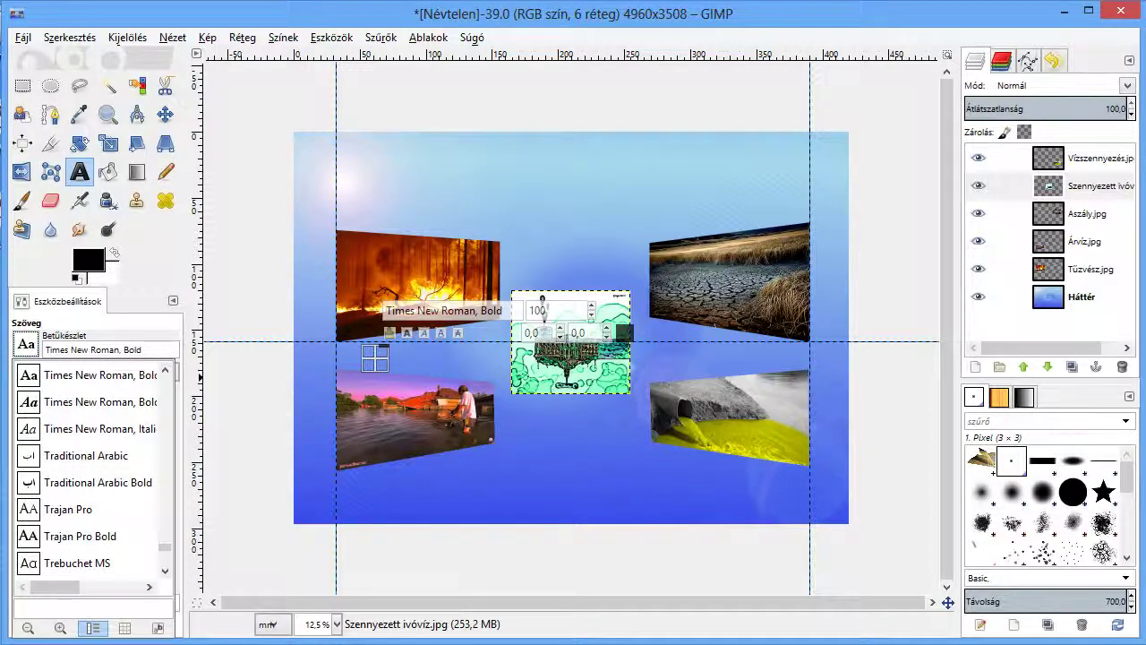
scroll(90, 465, "down", 2)
scroll(89, 466, "down", 3)
scroll(89, 466, "down", 2)
scroll(89, 466, "down", 2)
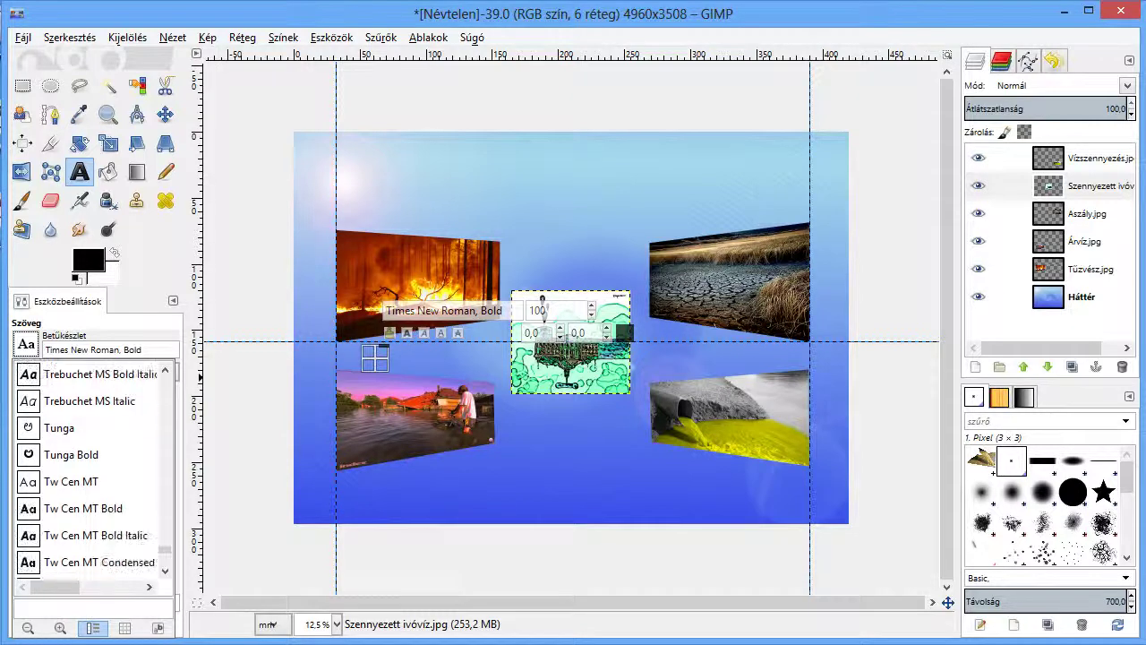
scroll(90, 465, "down", 2)
scroll(90, 465, "down", 2)
scroll(90, 465, "down", 2)
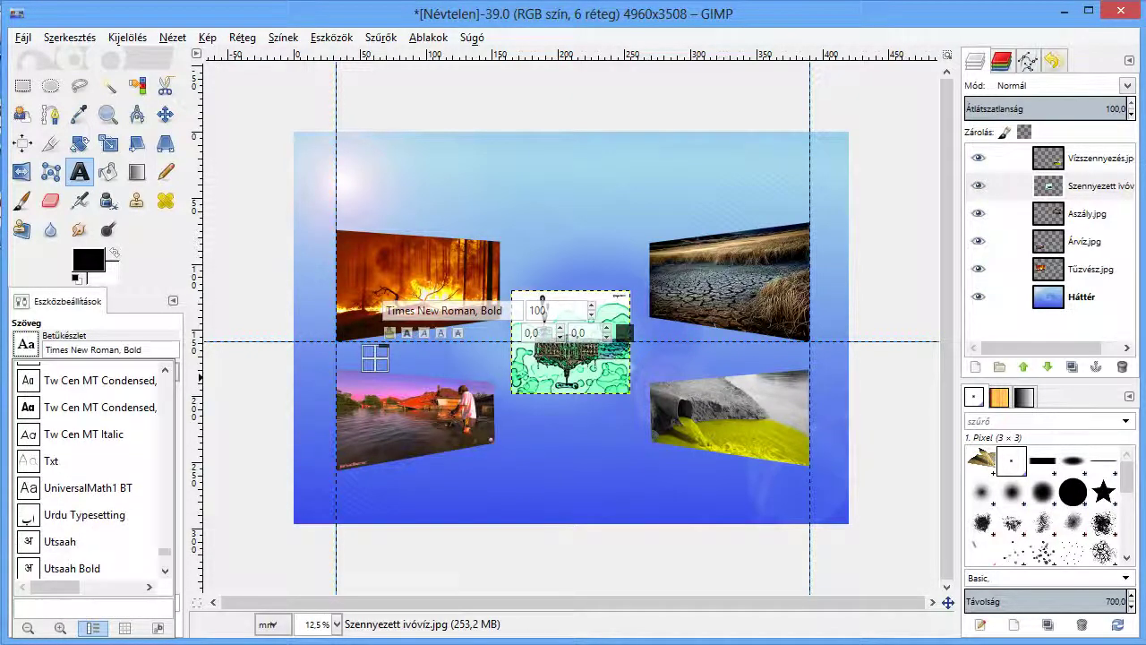
scroll(90, 466, "down", 2)
scroll(89, 465, "down", 3)
scroll(89, 465, "down", 1)
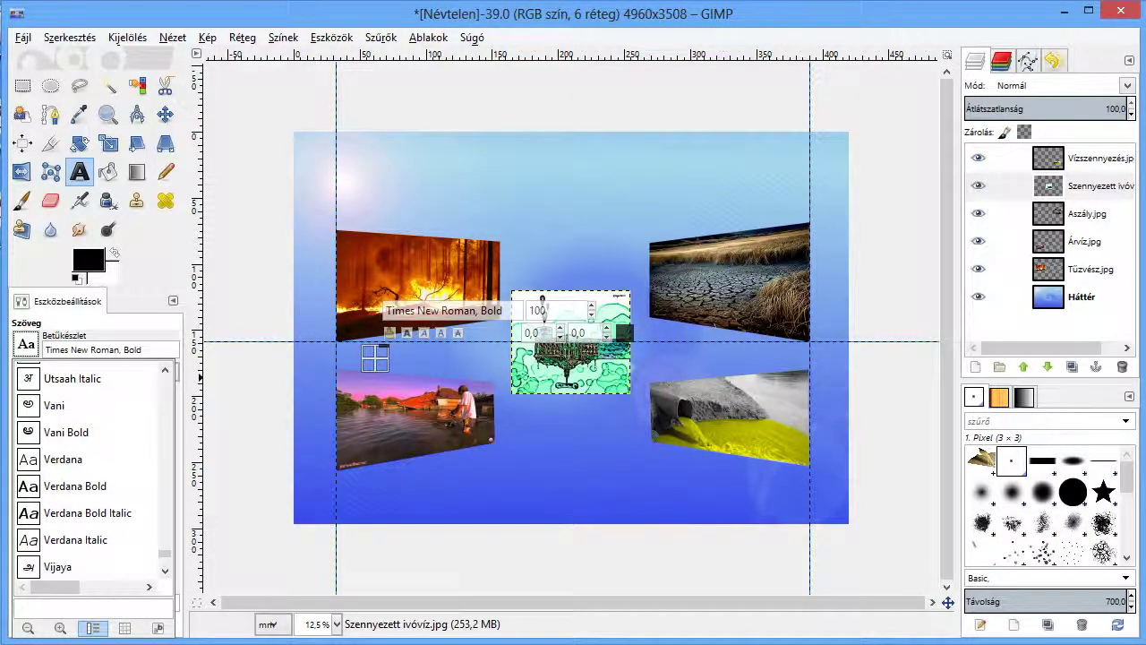
left_click(75, 486)
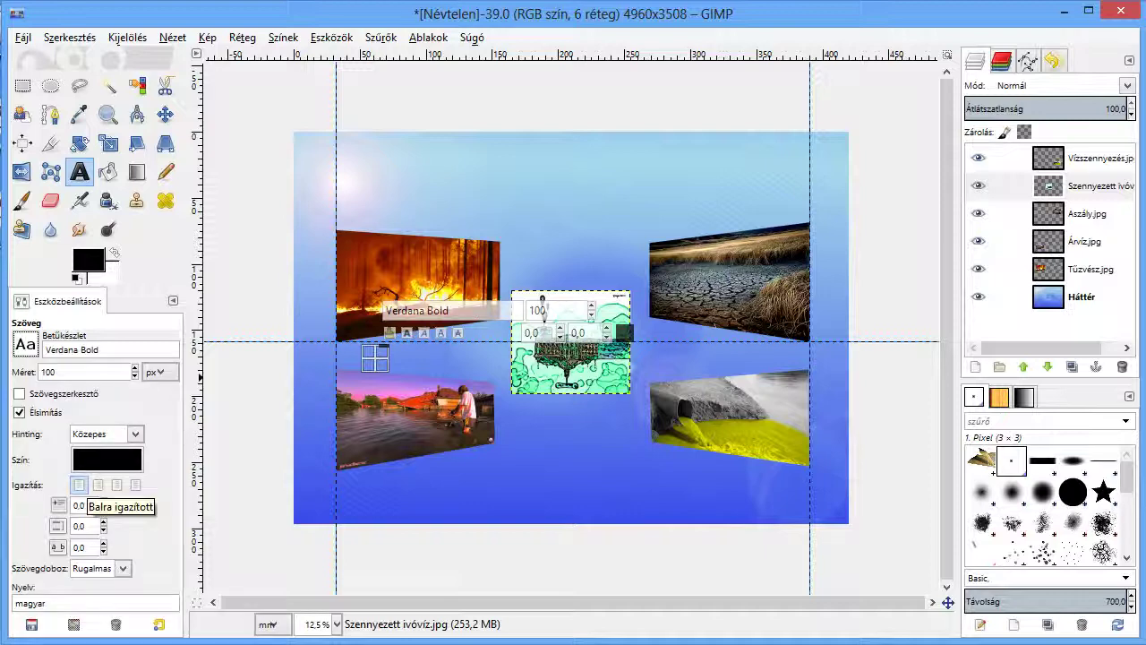
key("shift+e")
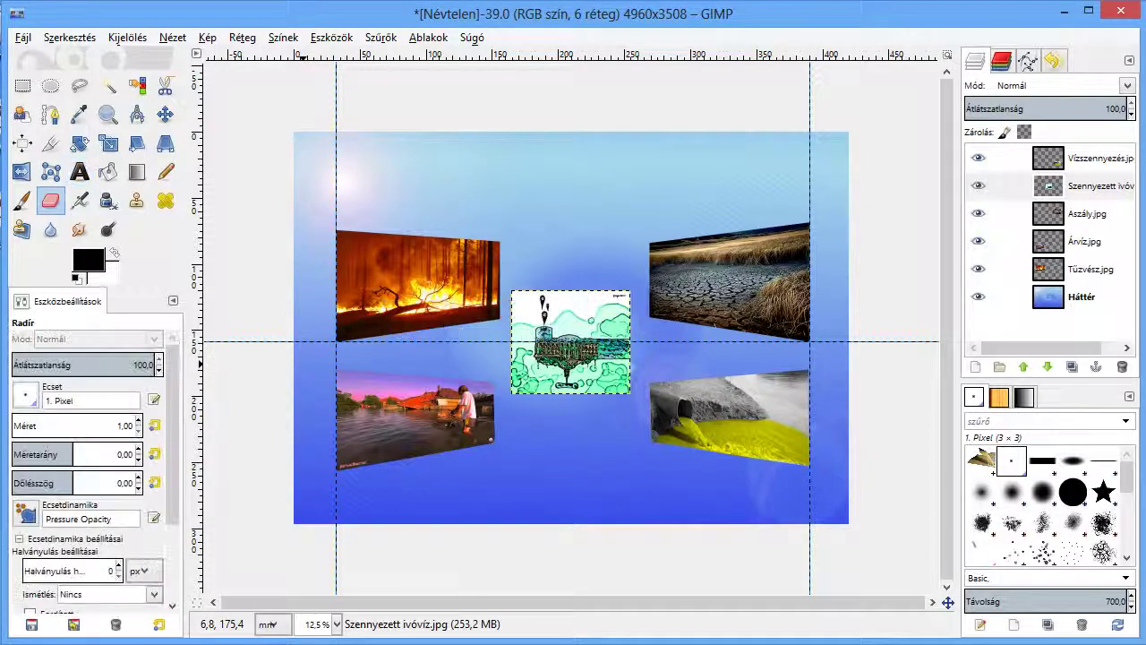
key("r")
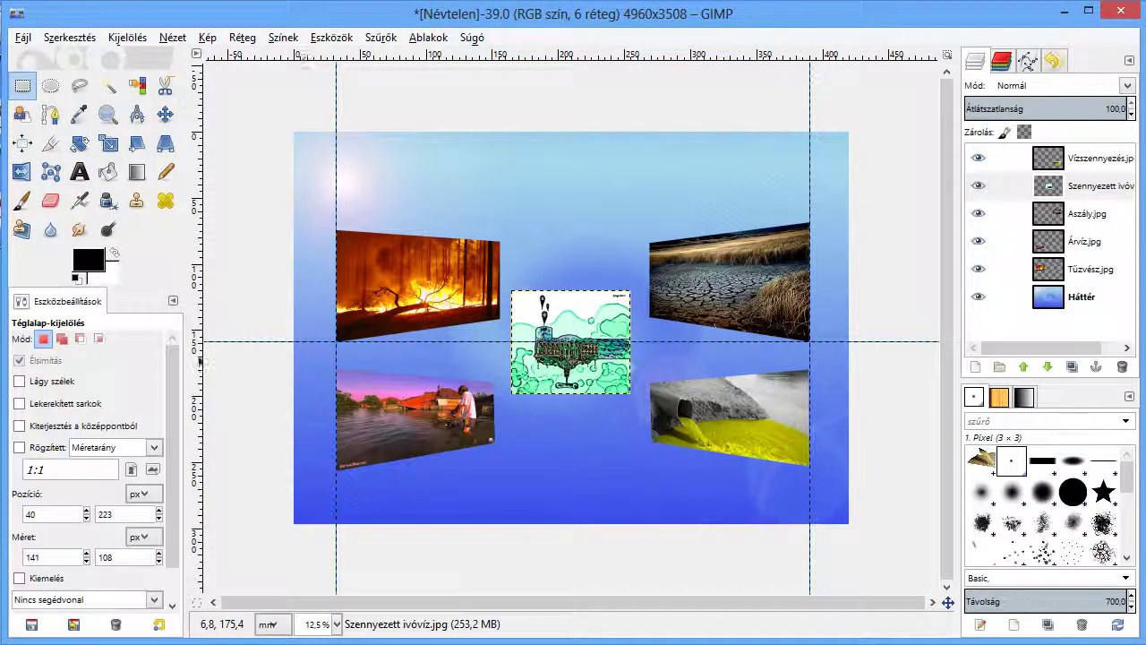
Type 'Erdőtüzek' between the forest fire and flood photos, then zoom in.
left_click(79, 171)
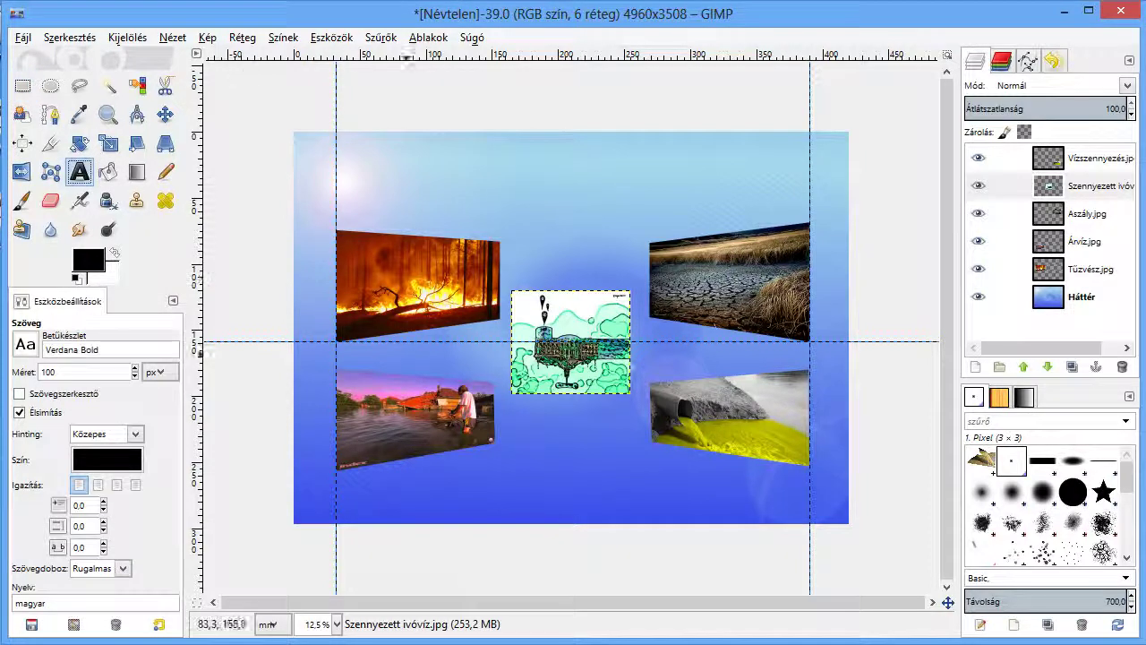
left_click(376, 345)
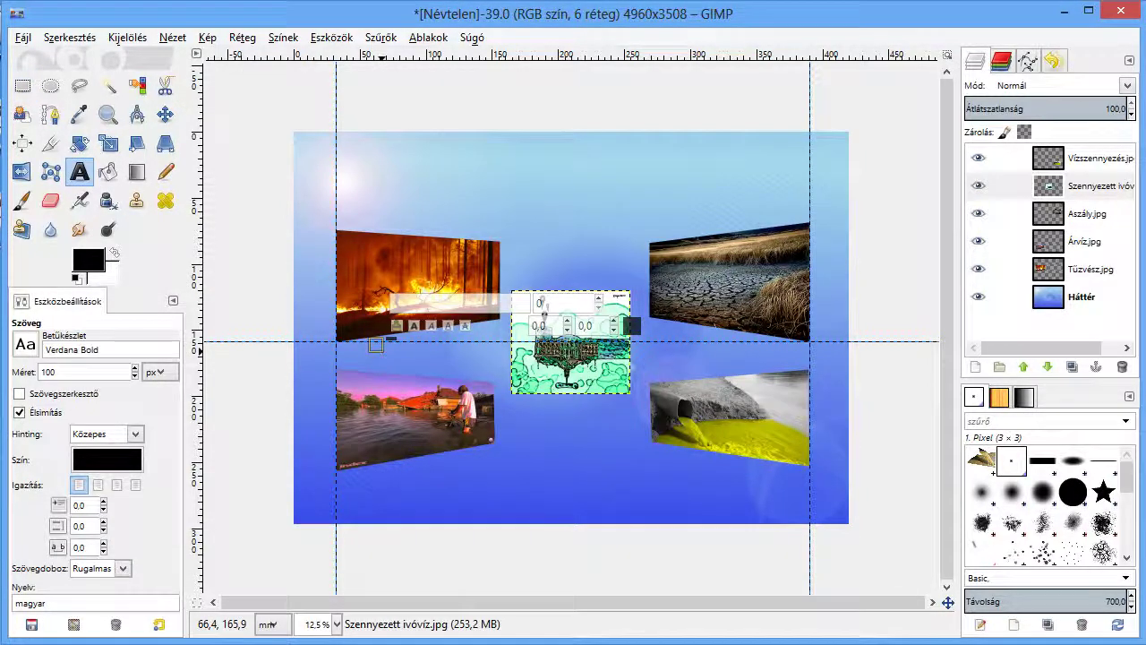
type("Erdőtüze")
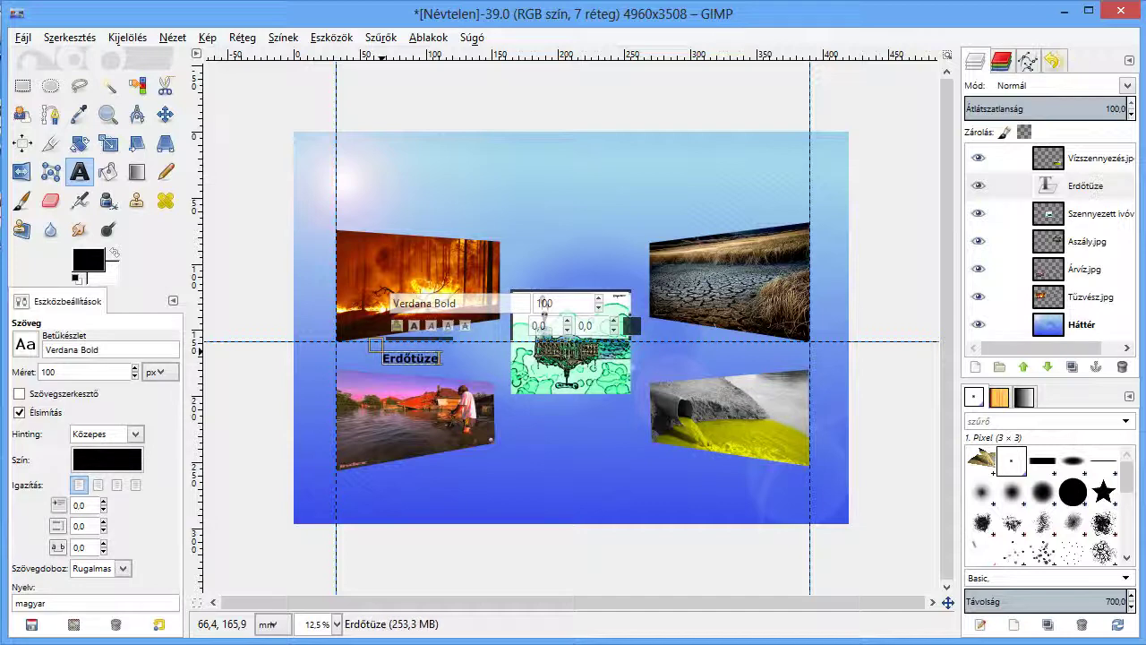
type("k")
scroll(415, 368, "up", 2, "ctrl")
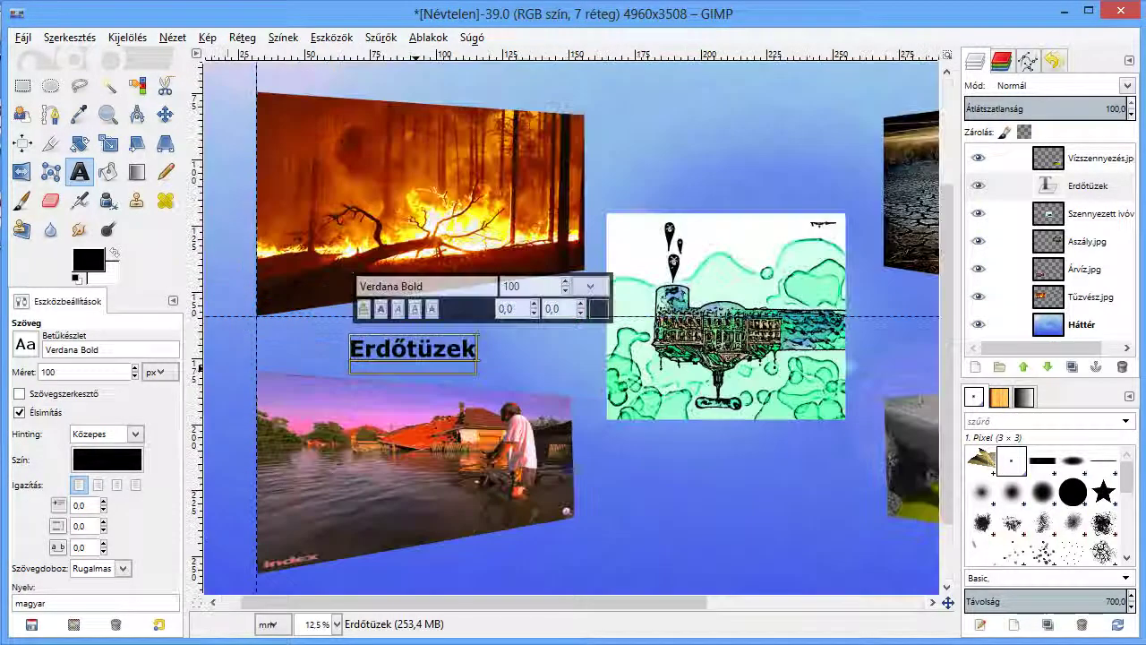
scroll(415, 368, "up", 1, "ctrl")
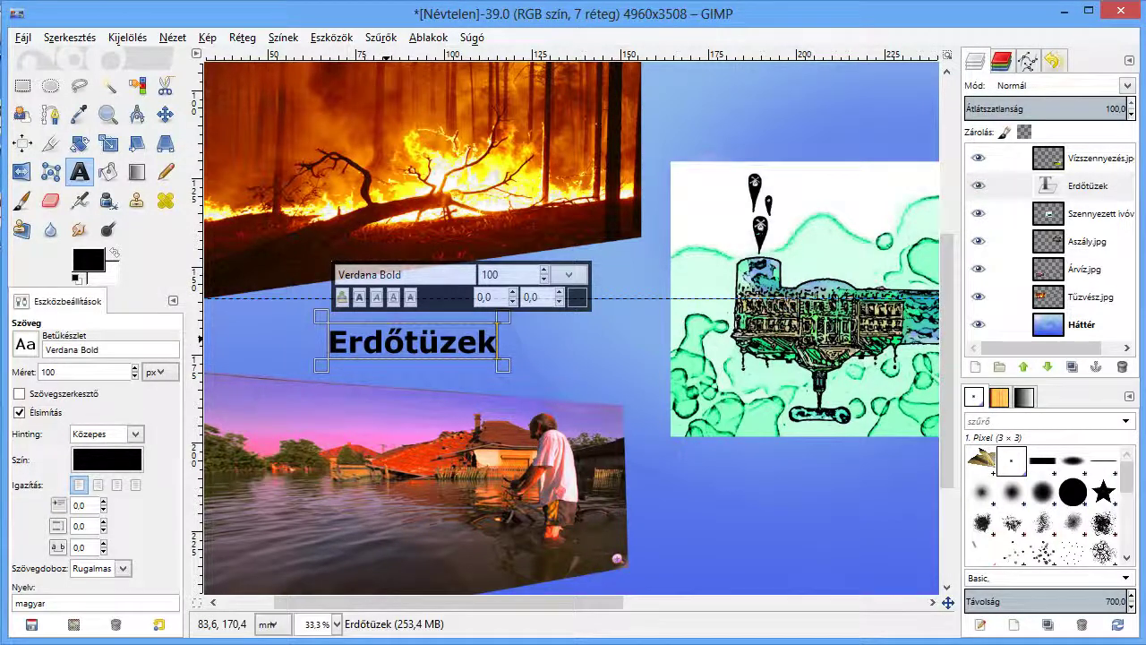
Hide the forest fire, flood, drought and polluted water photo layers, keeping Erdőtüzek active.
left_click_drag(1075, 185, 985, 269)
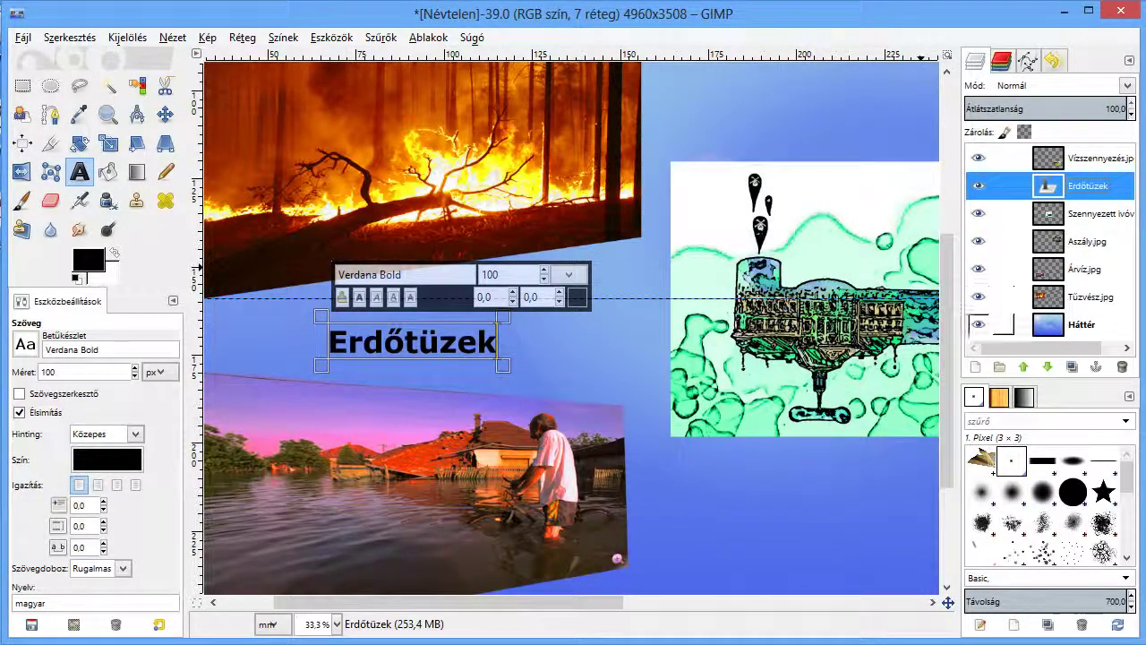
left_click(978, 297)
left_click(978, 268)
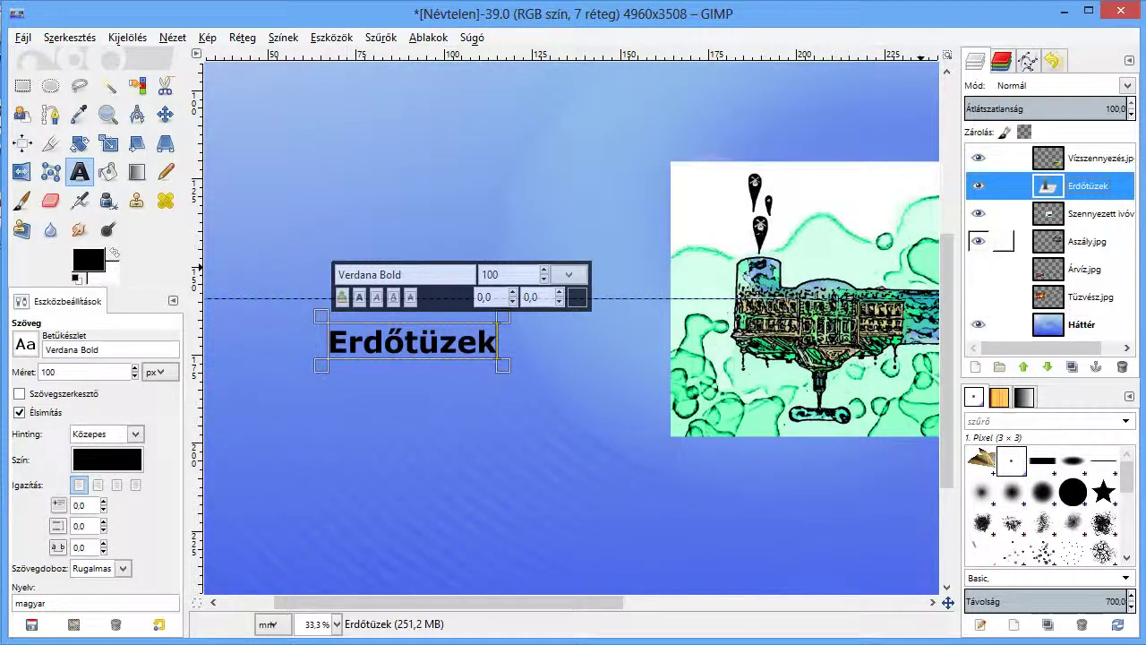
left_click(978, 241)
left_click(978, 213)
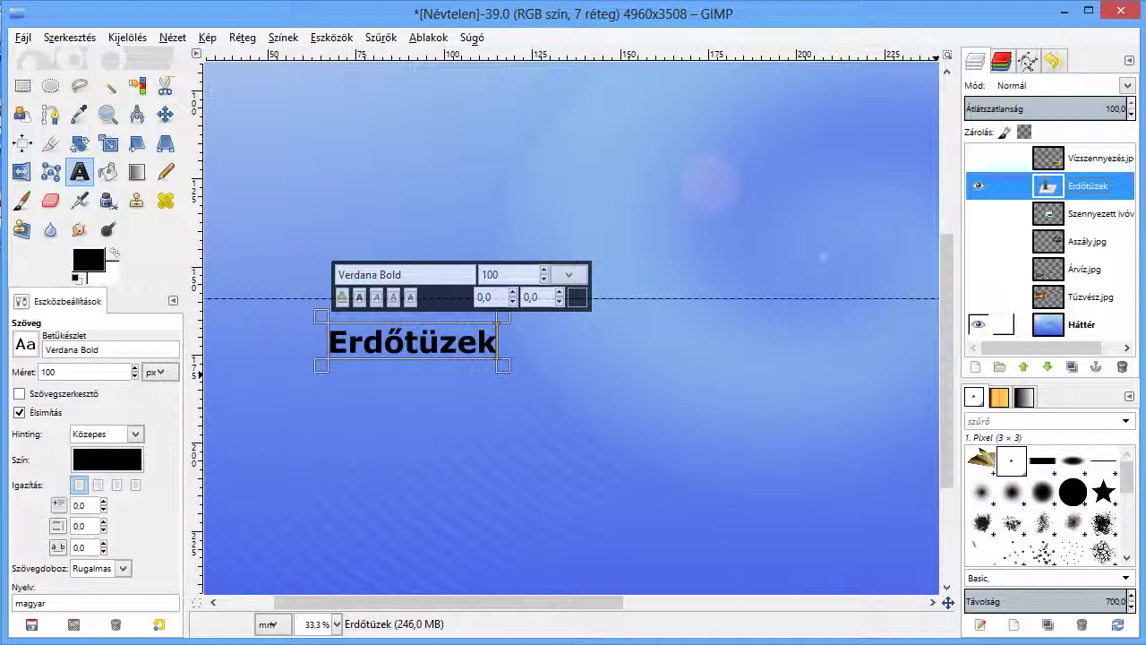
left_click(1020, 327)
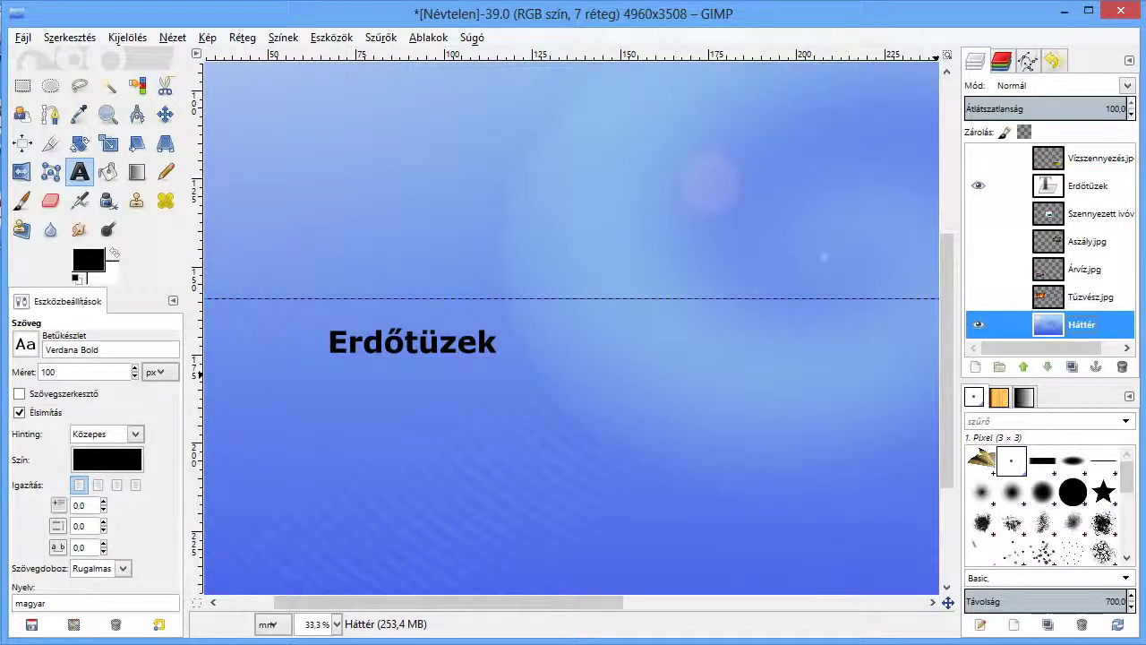
left_click(1021, 185)
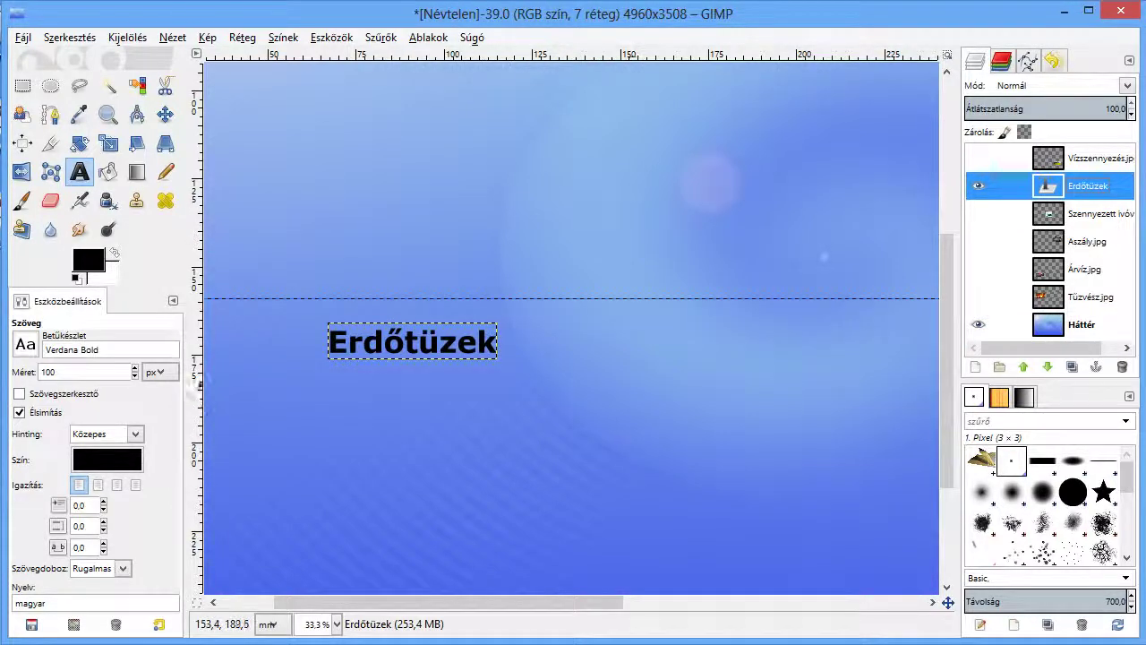
Zoom to 66.7% and select the black Erdőtüzek letters with Select by Color.
scroll(544, 379, "up", 2)
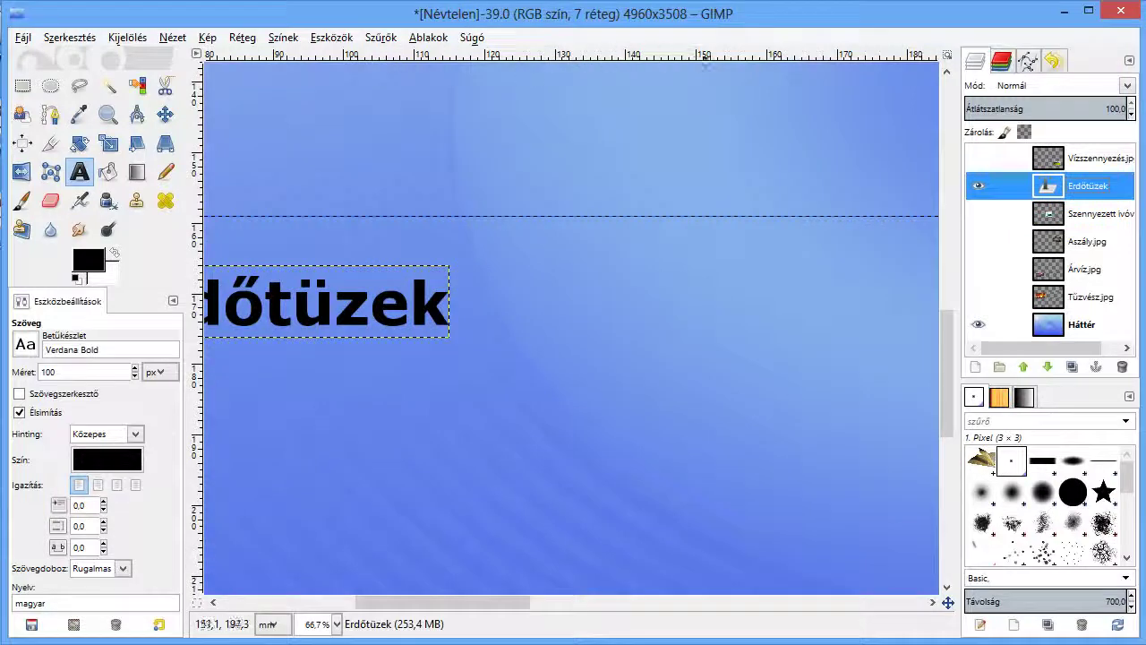
left_click_drag(443, 602, 376, 601)
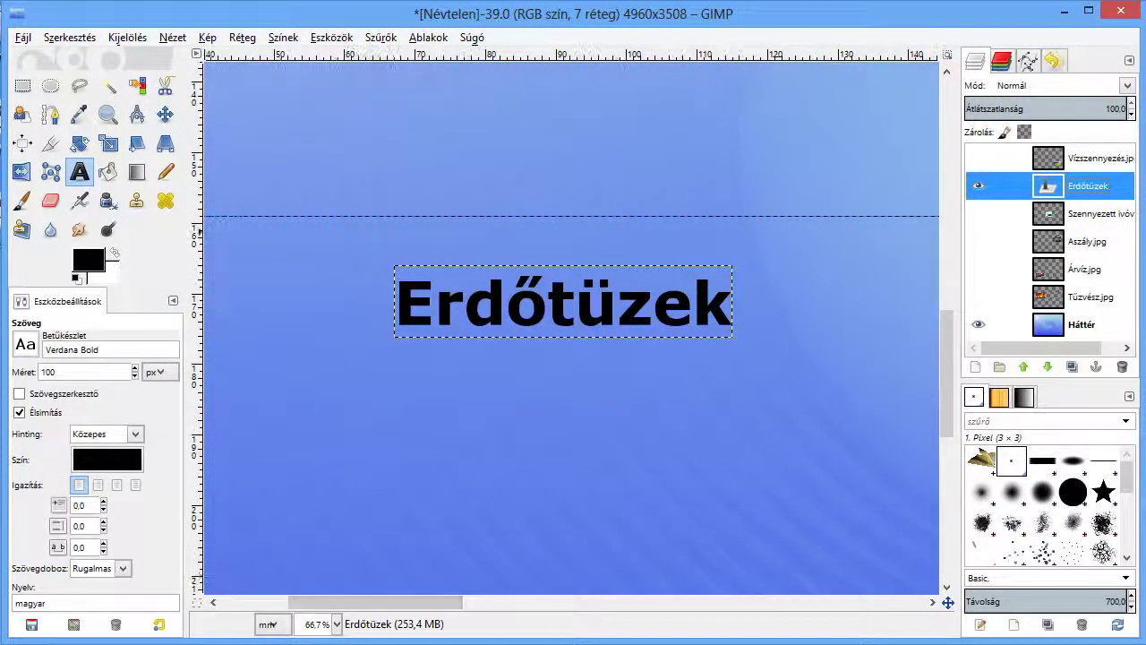
left_click(137, 85)
left_click(405, 285)
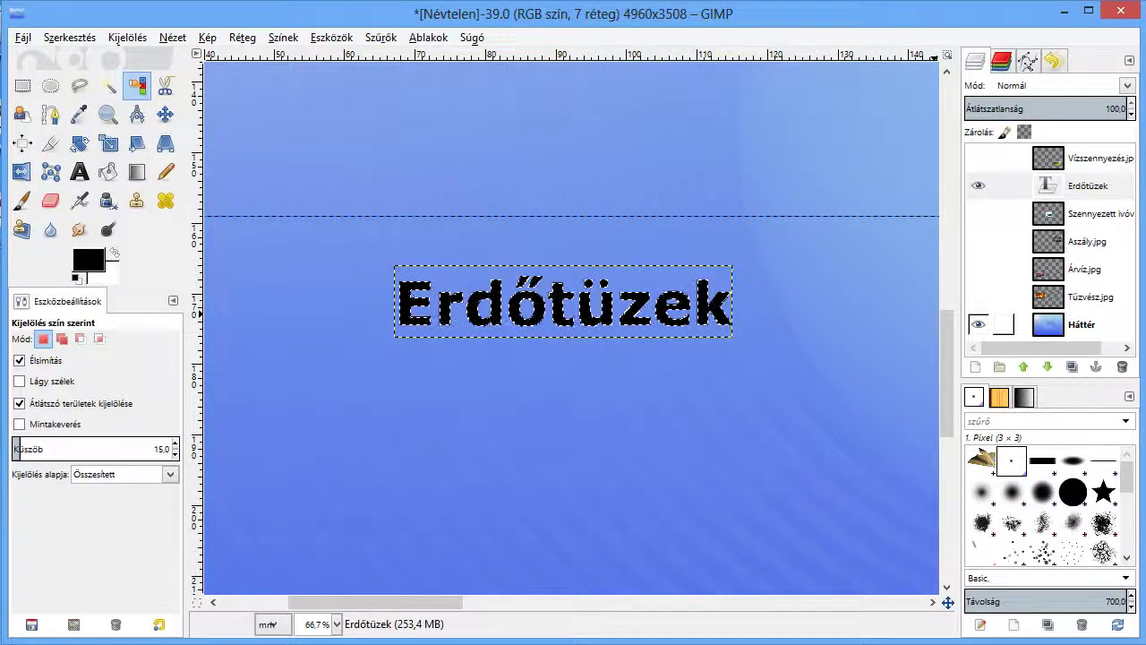
Copy the Háttér background inside the letter selection, paste it, and make it a new layer.
left_click(1083, 324)
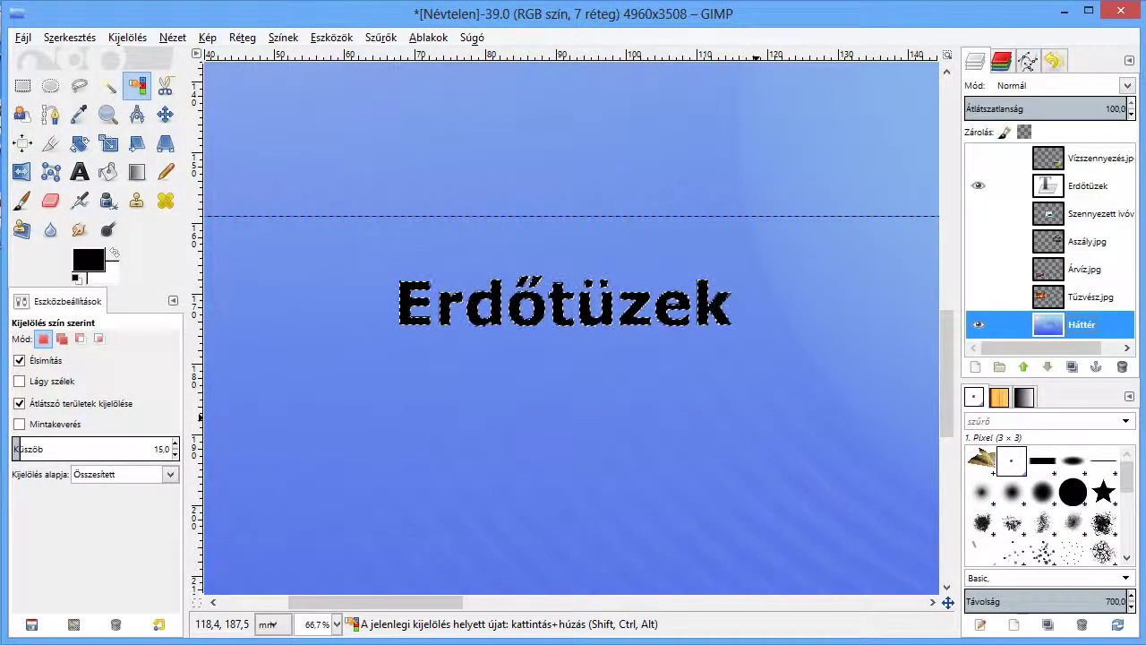
key("ctrl+c")
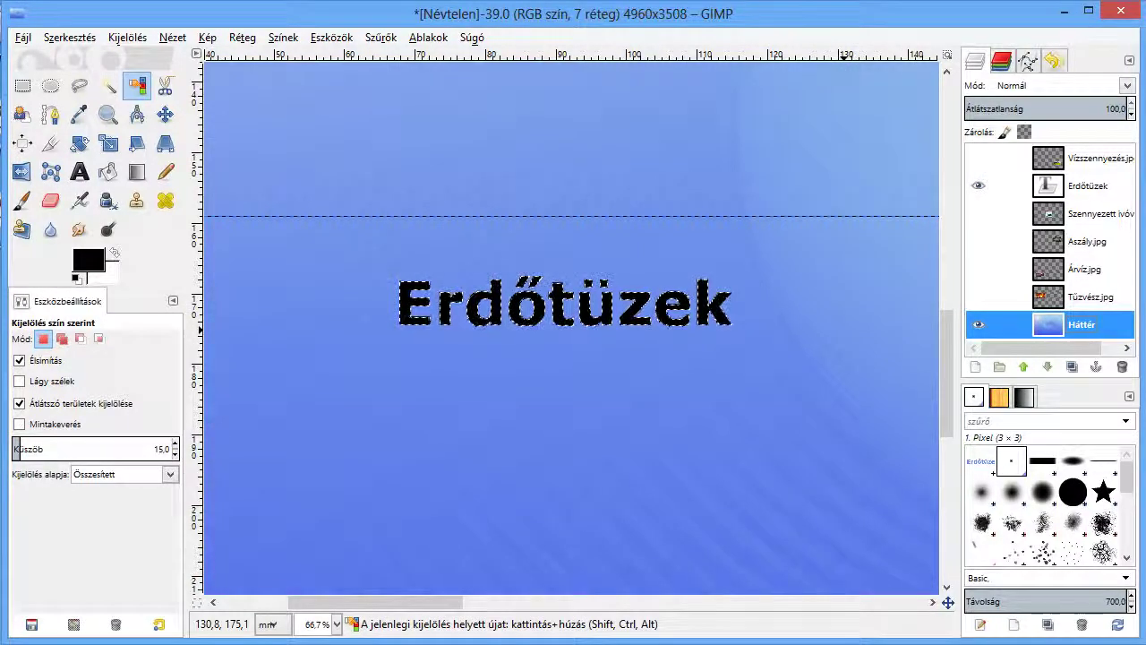
key("ctrl+v")
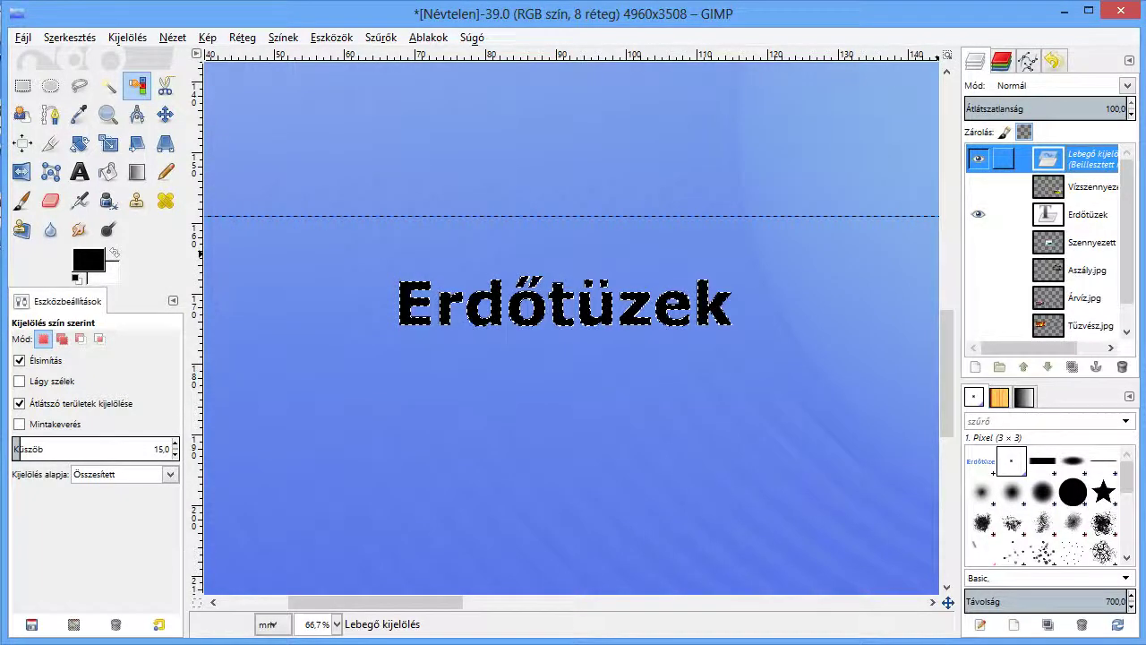
right_click(1079, 163)
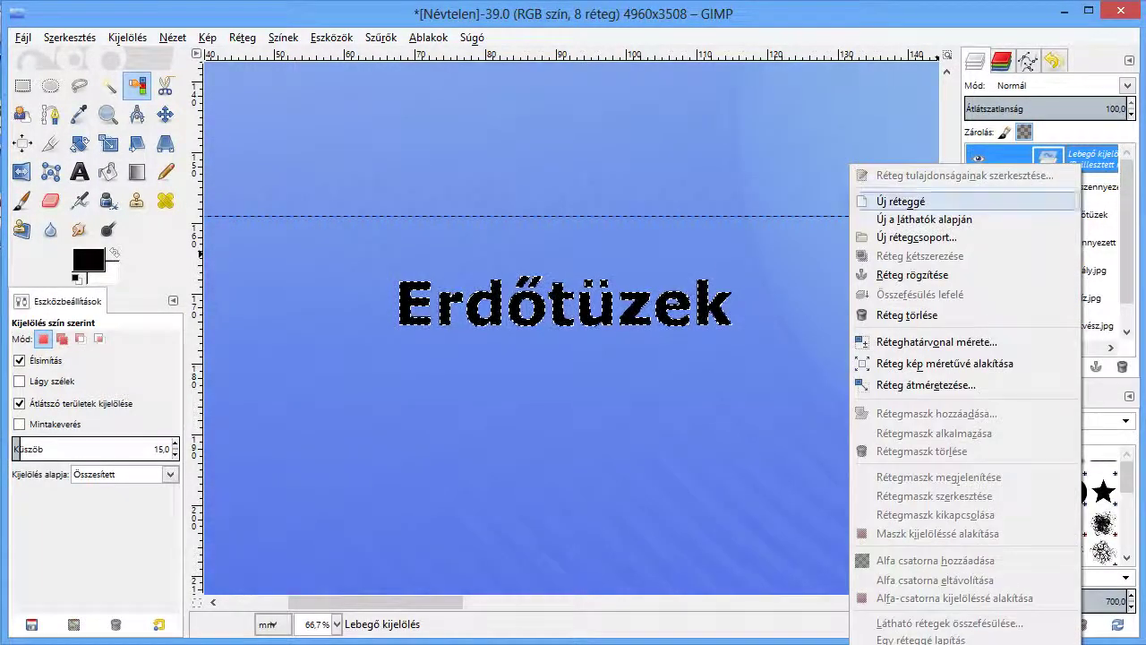
left_click(900, 201)
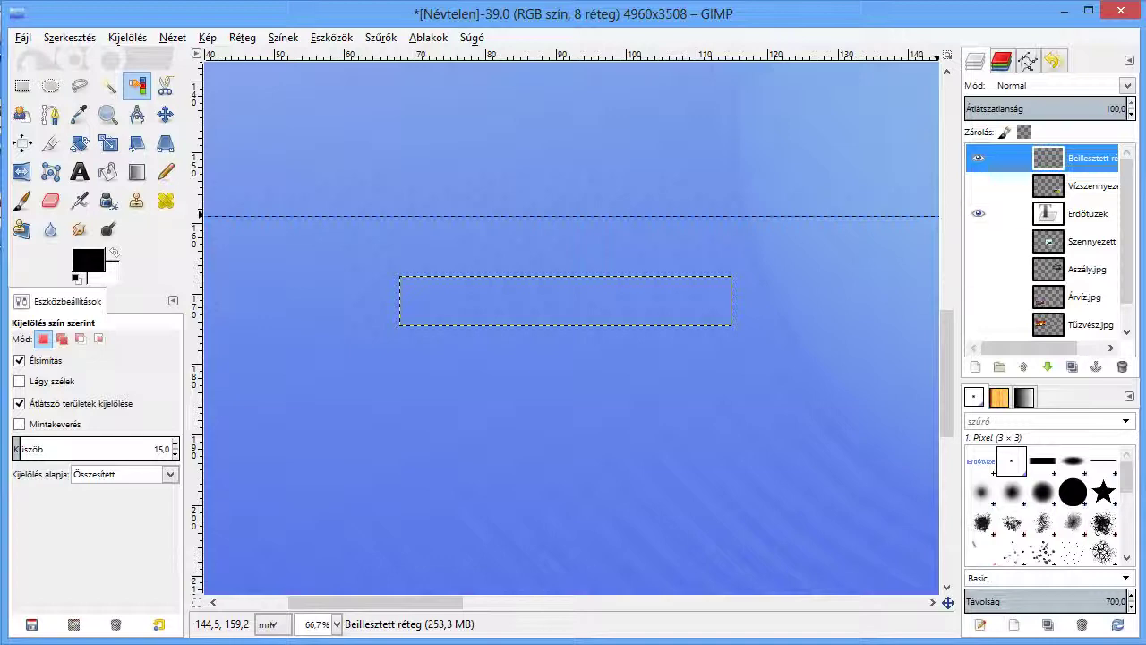
Show the blue background again and rename the pasted layer to 'Kék betűk'.
key("ctrl+z")
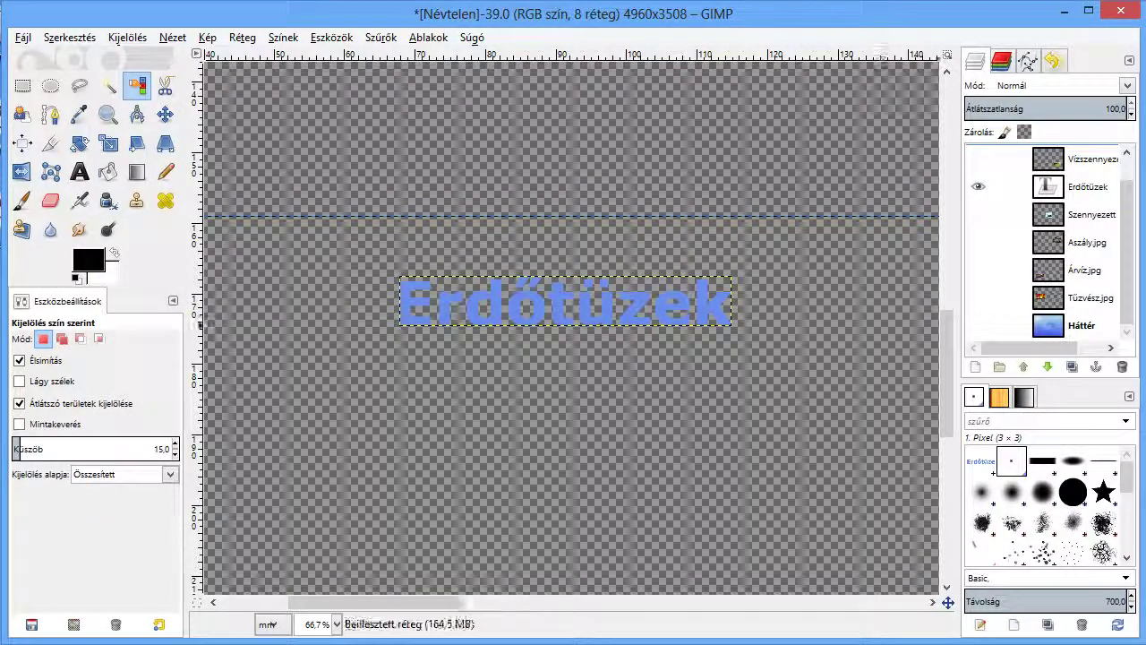
scroll(1074, 242, "up", 1)
scroll(1048, 242, "up", 1)
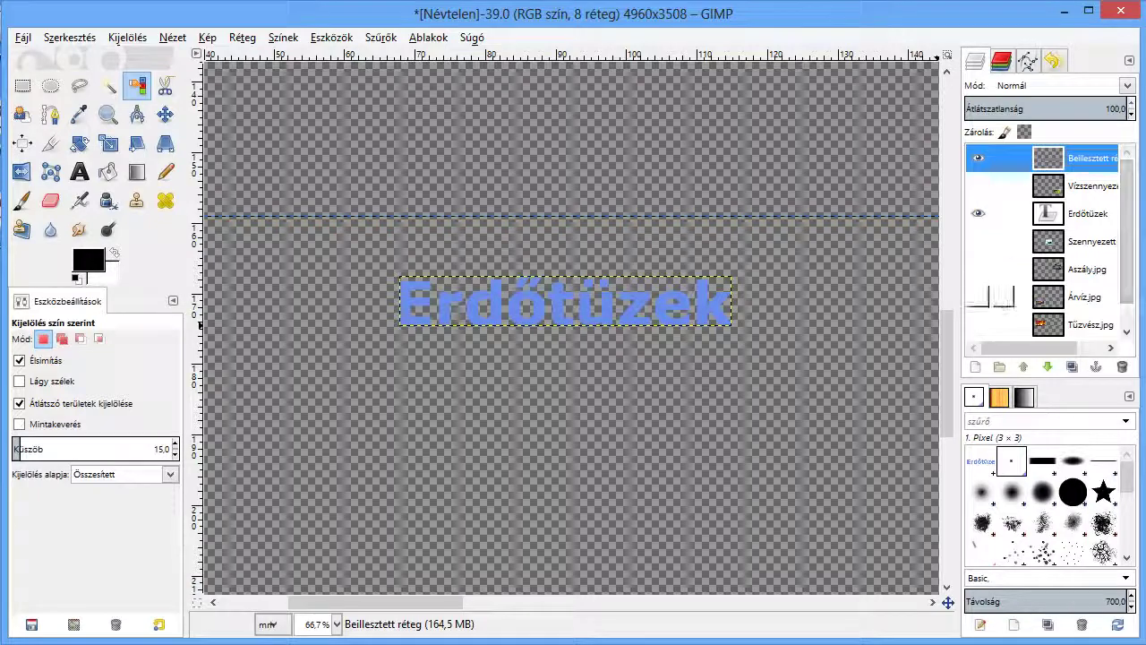
scroll(1047, 241, "down", 1)
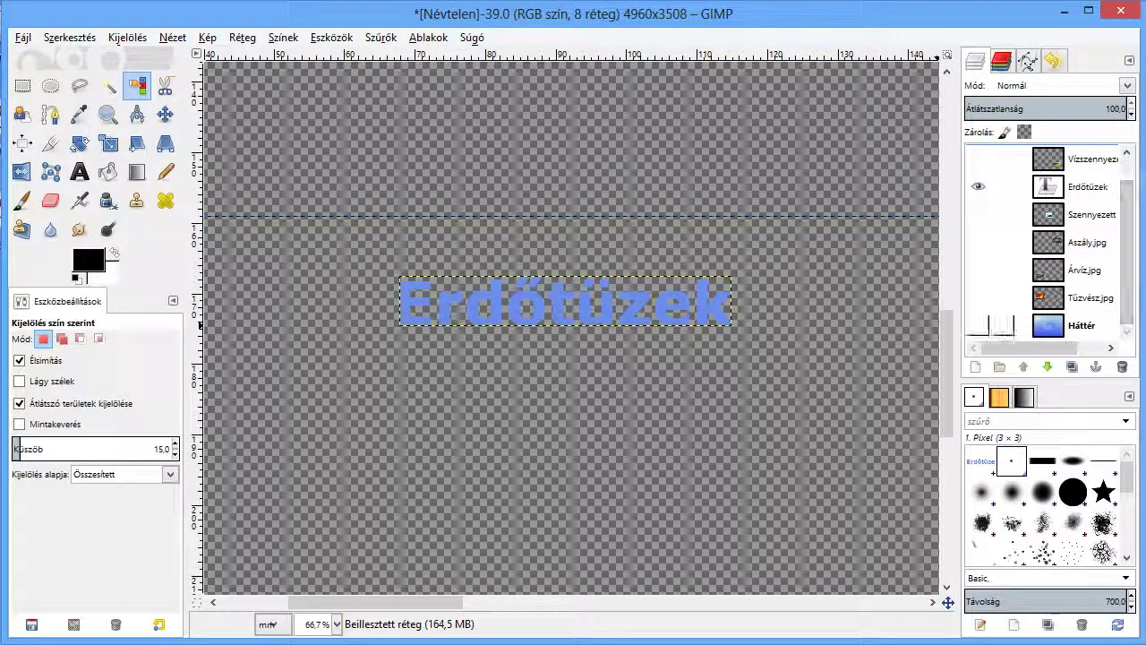
left_click(979, 325)
scroll(979, 224, "up", 1)
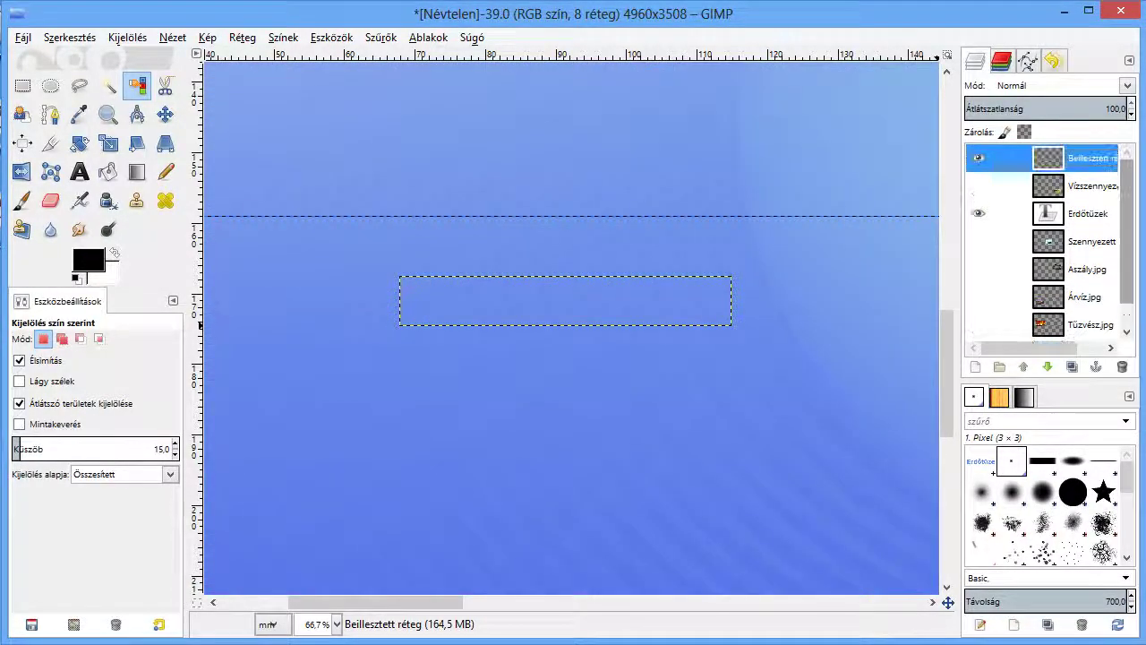
left_click(978, 158)
double_click(1090, 158)
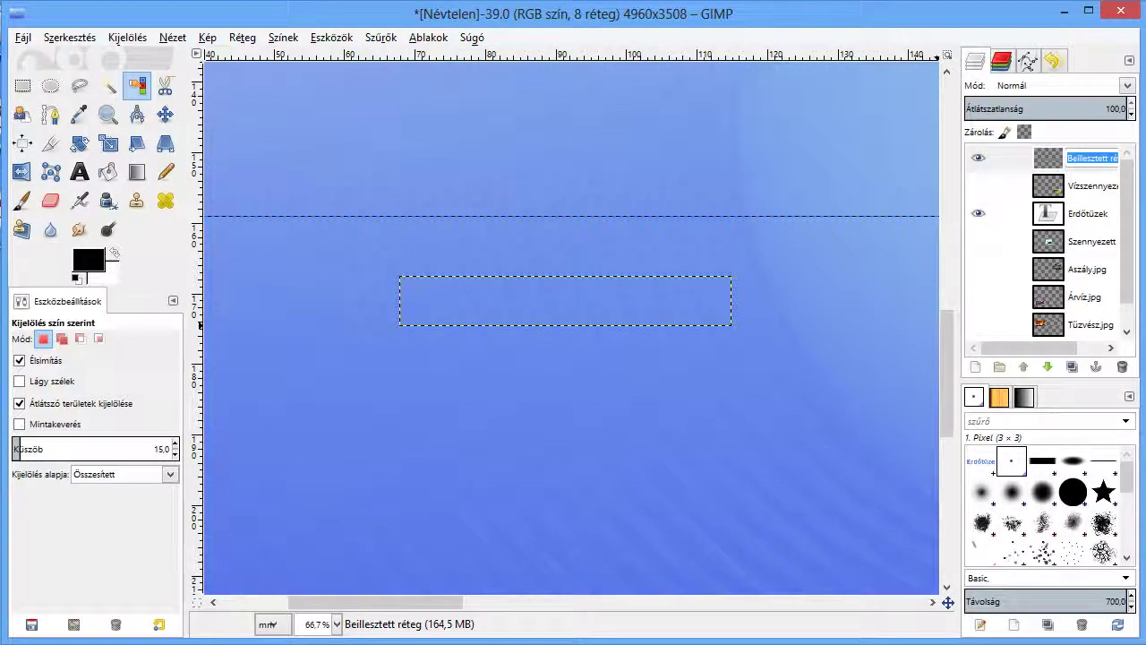
type("Kék be")
type("tű")
type("k")
key("Return")
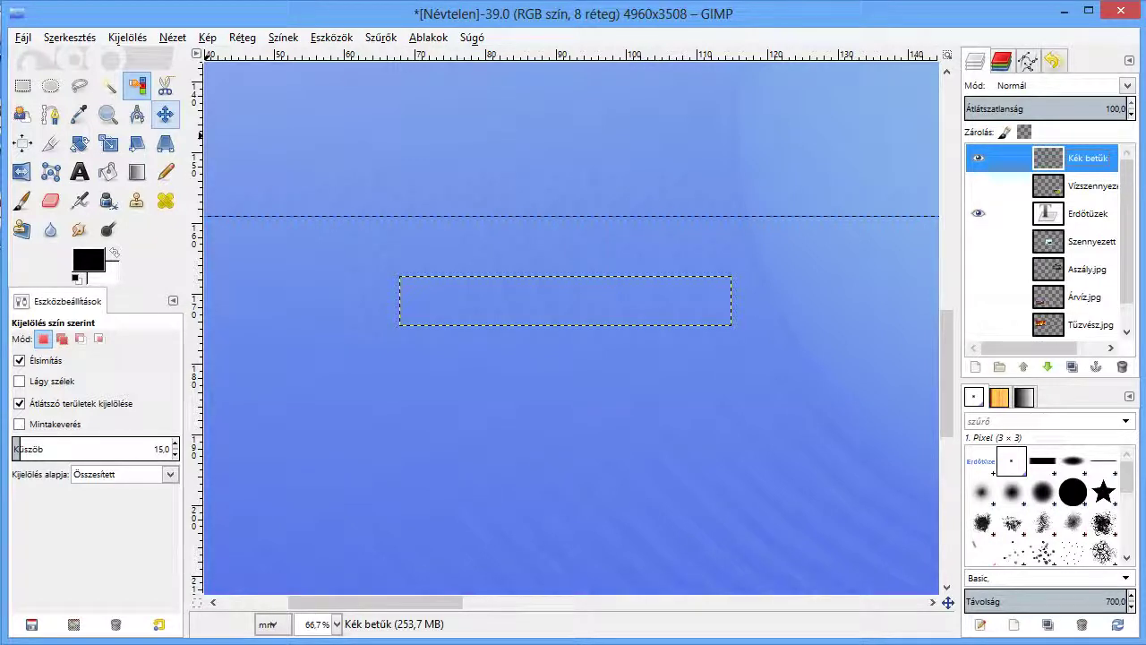
Nudge the Kék betűk layer a few pixels up-left, then reselect the Erdőtüzek layer.
left_click(164, 114)
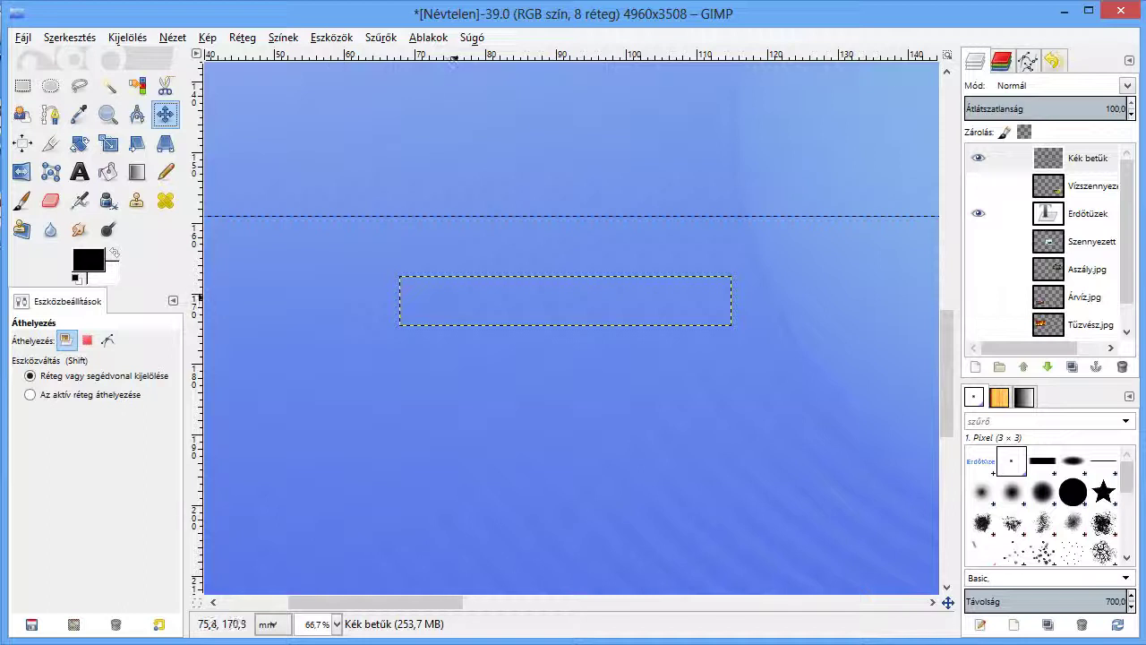
left_click(566, 302)
left_click_drag(566, 302, 564, 298)
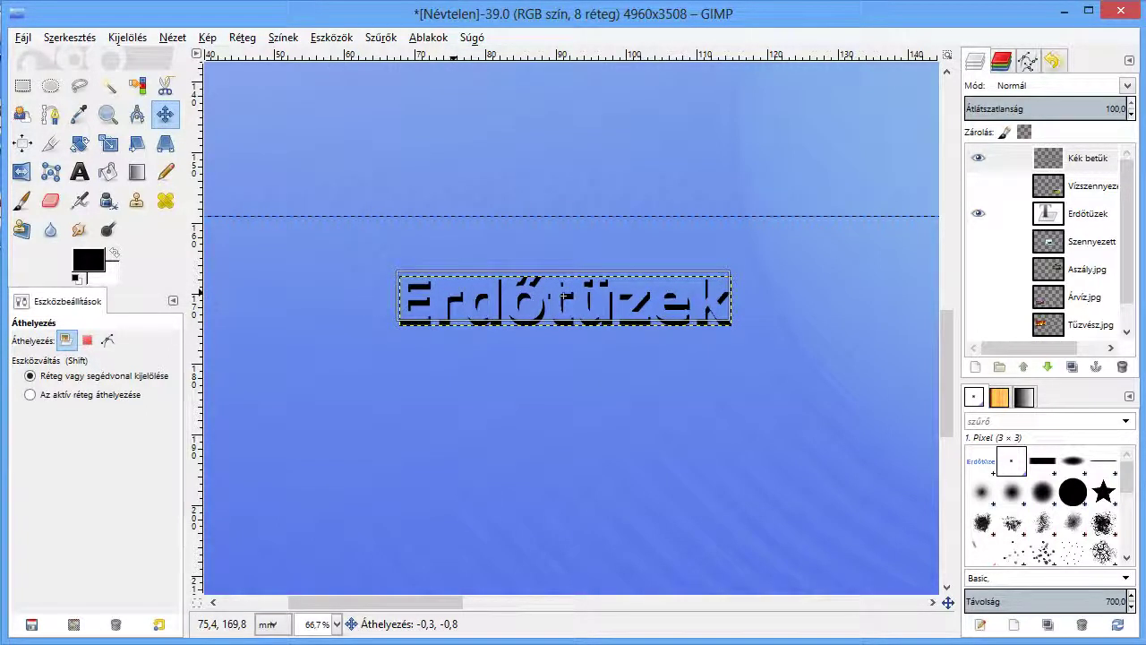
left_click_drag(564, 297, 561, 297)
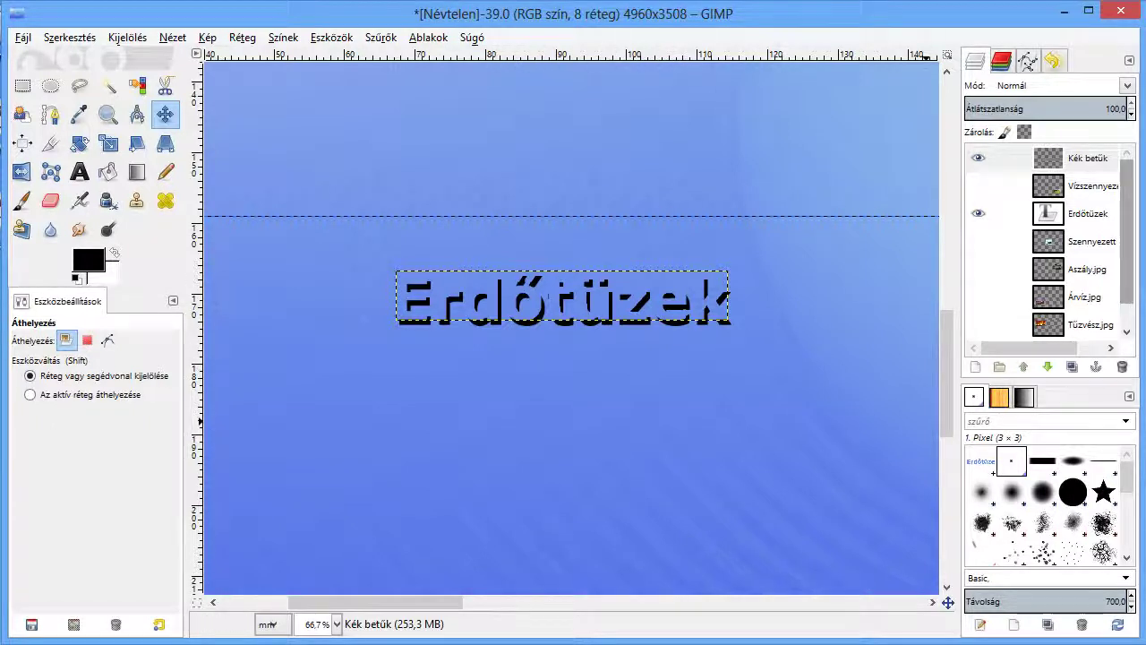
scroll(1048, 242, "down", 1)
scroll(1048, 242, "down", 1)
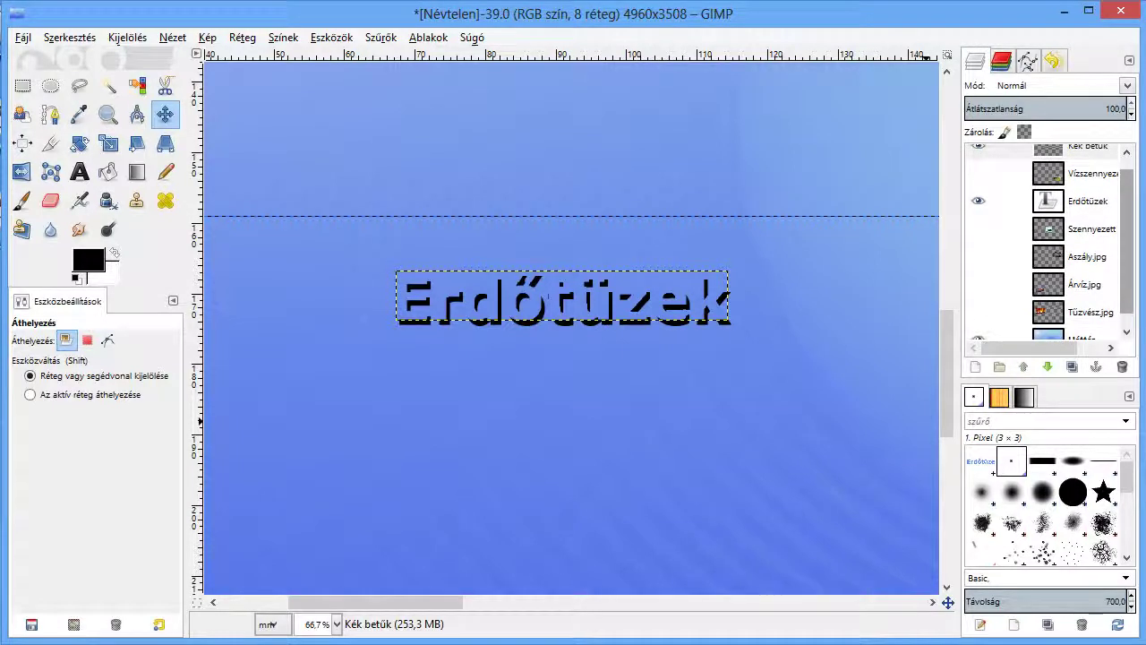
scroll(1048, 242, "down", 1)
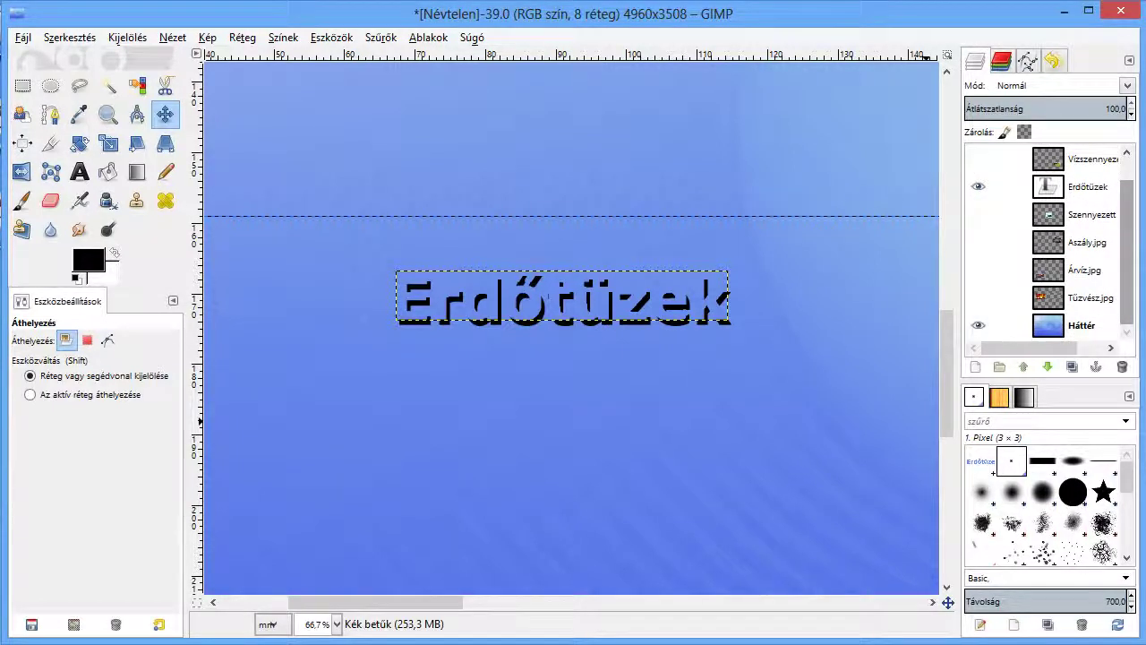
scroll(1047, 241, "up", 1)
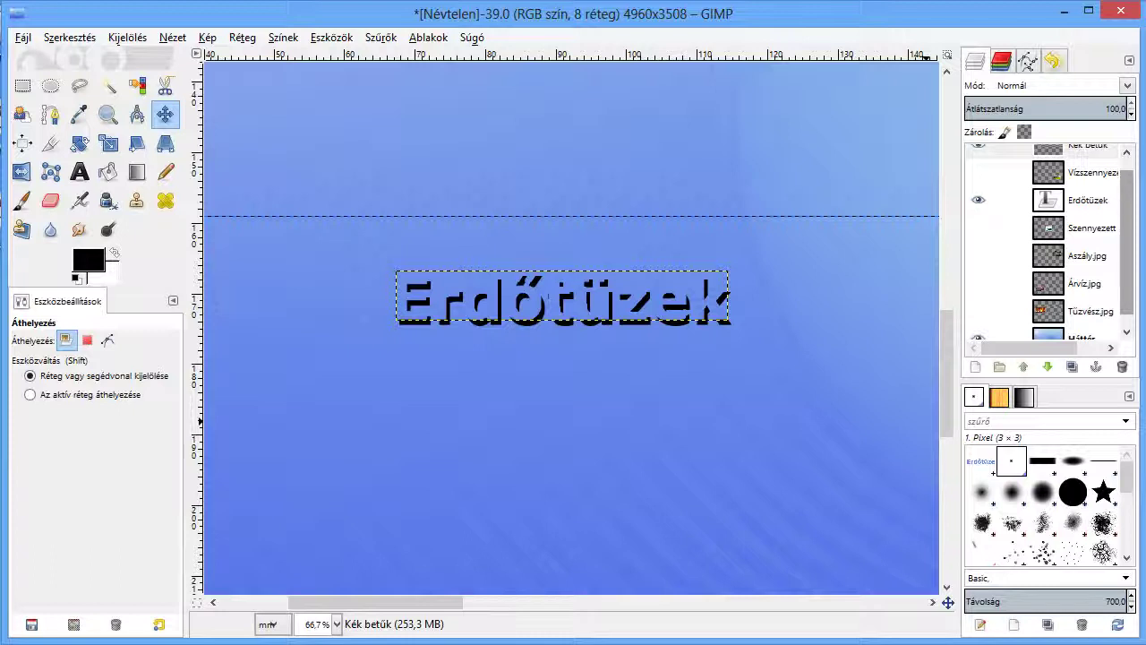
scroll(1048, 242, "up", 1)
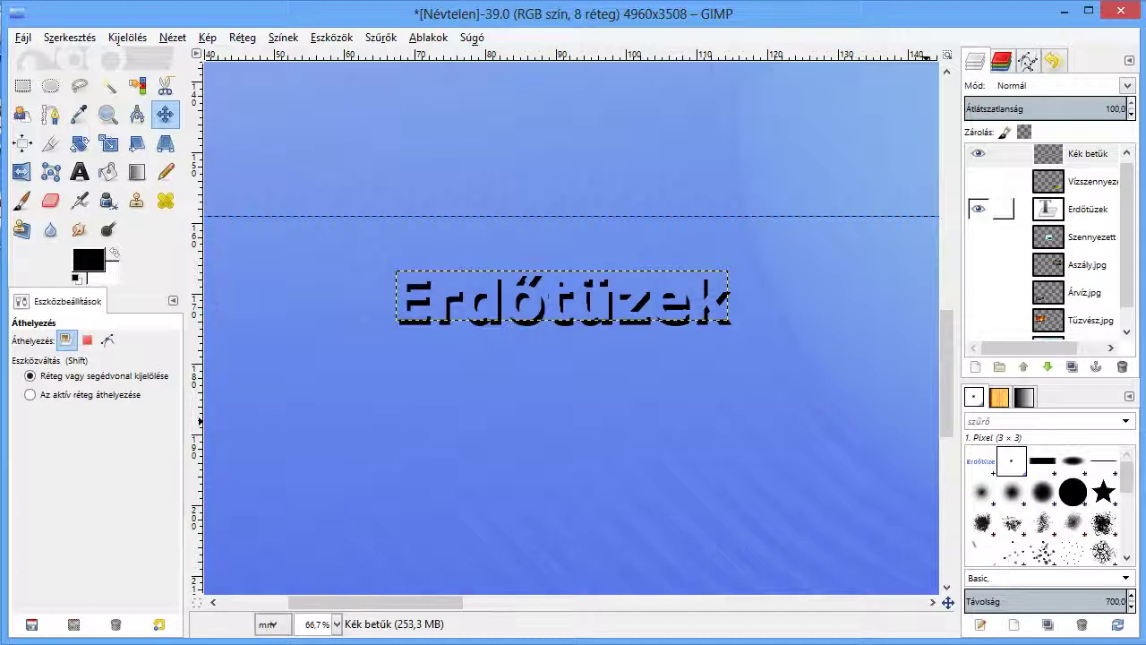
left_click(1083, 209)
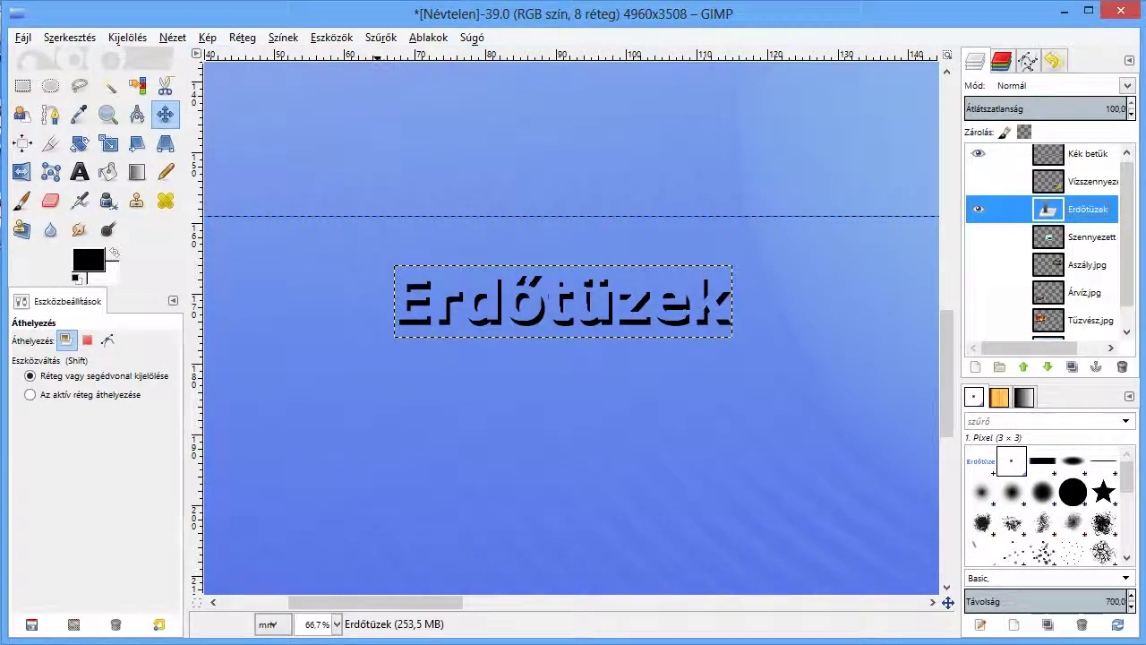
left_click(381, 37)
mouse_move(493, 141)
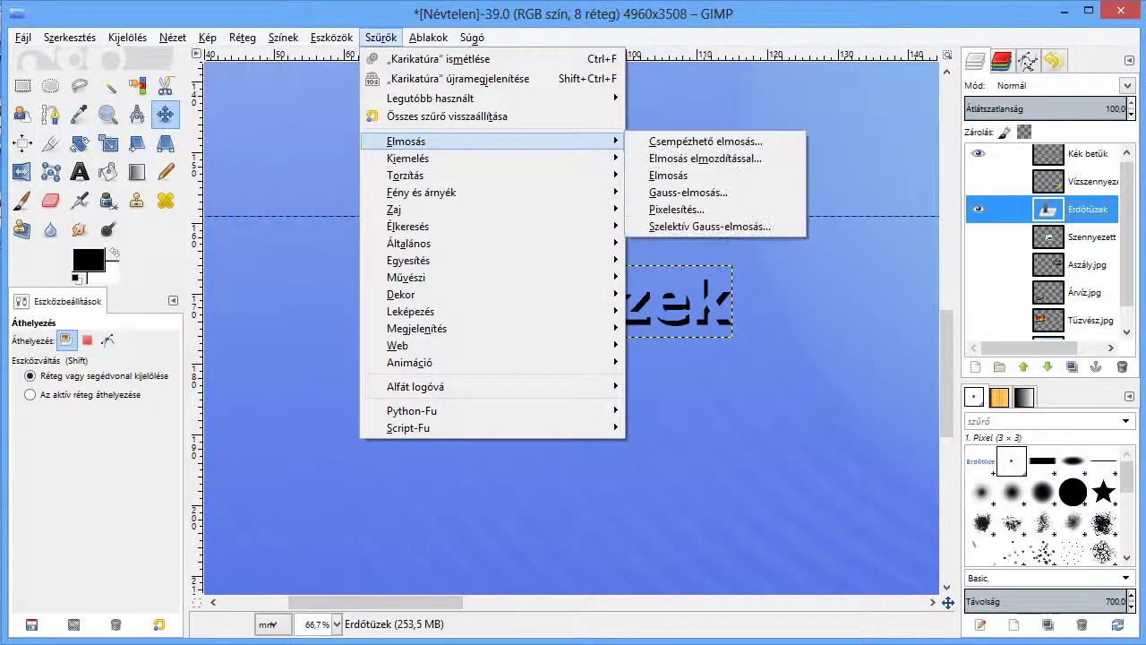
Apply a 7 px Gaussian Blur to the black Erdőtüzek text layer.
left_click(708, 192)
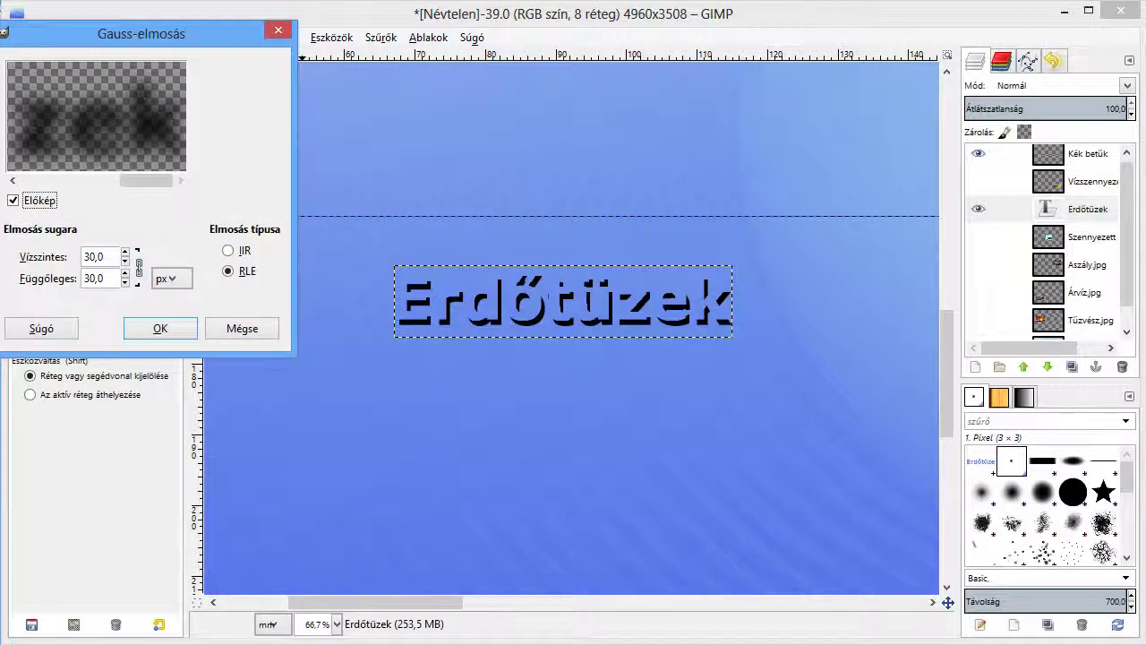
left_click(85, 257)
key("BackSpace")
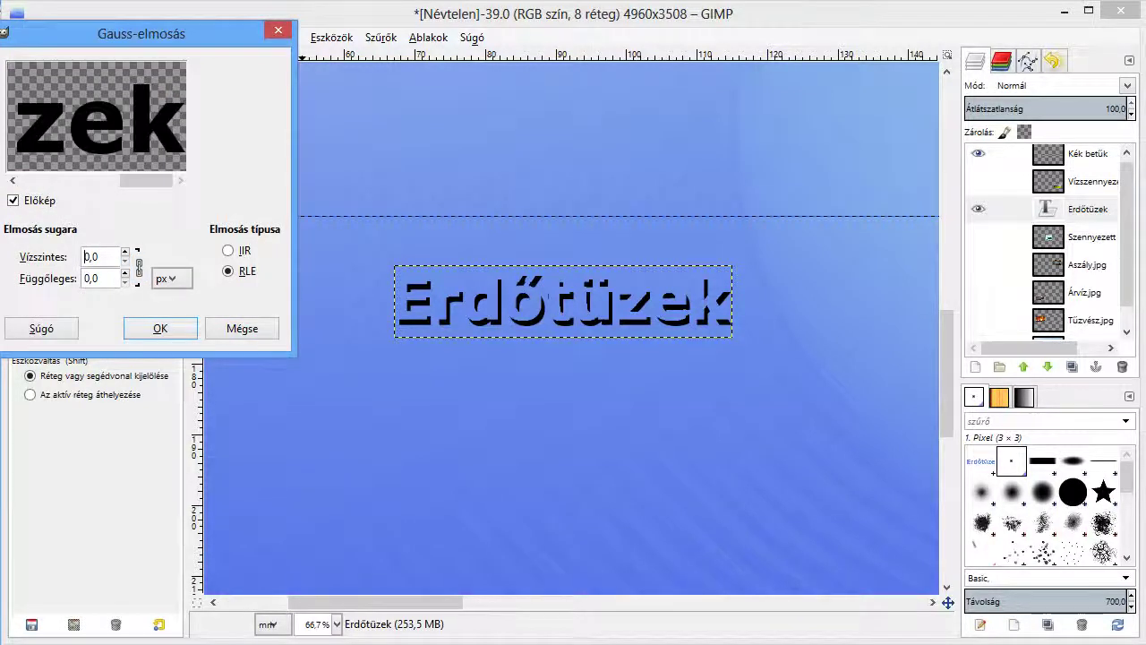
type("5")
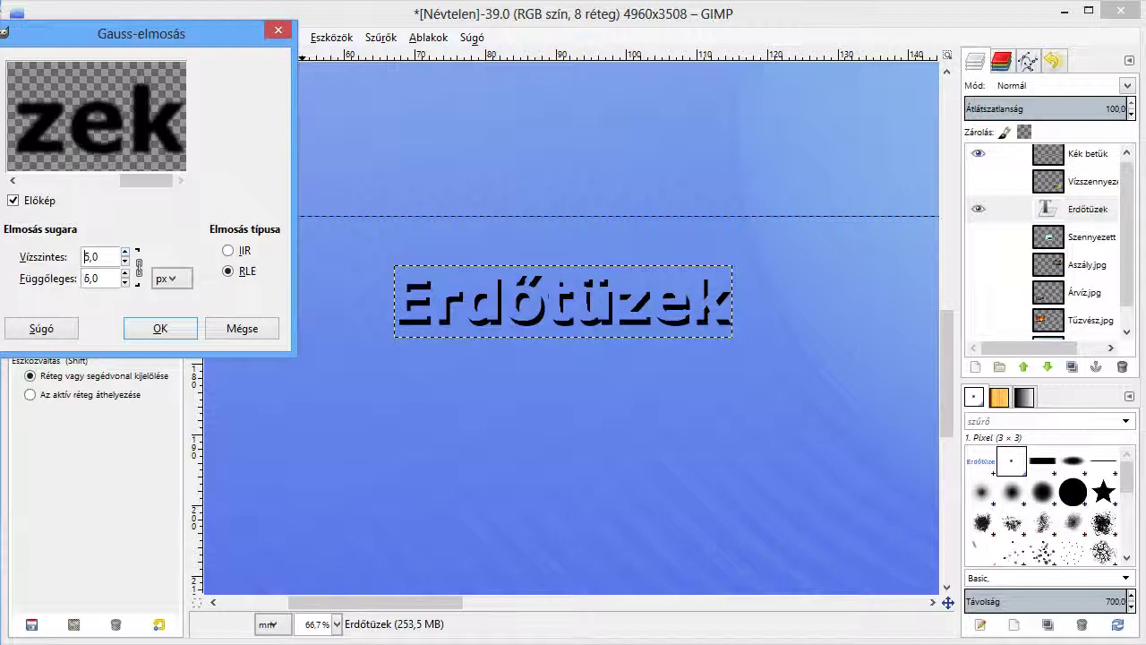
key("Up")
key("Up")
key("Up")
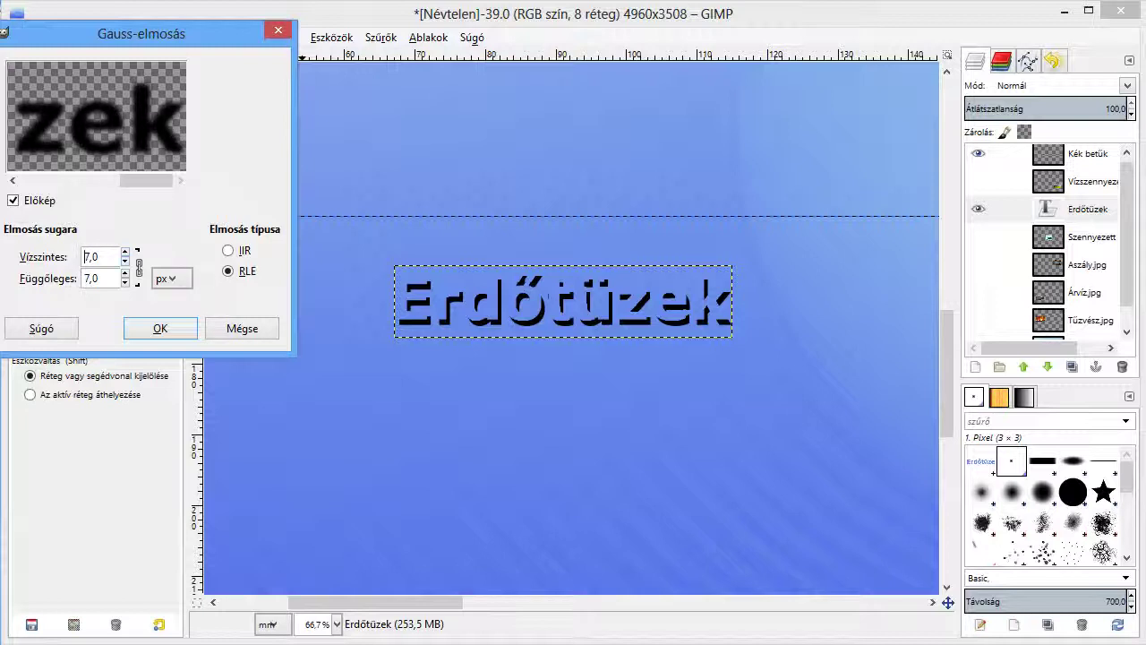
left_click(161, 328)
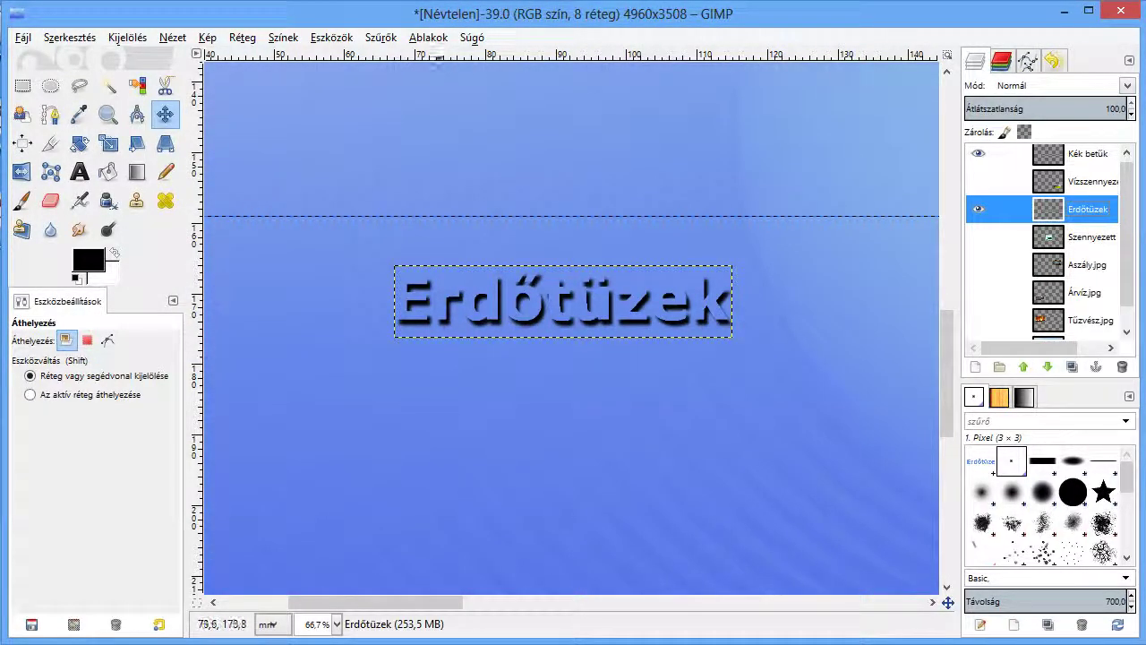
Raise the Erdőtüzek layer and merge the Kék betűk layer down into it.
scroll(1003, 211, "up", 1)
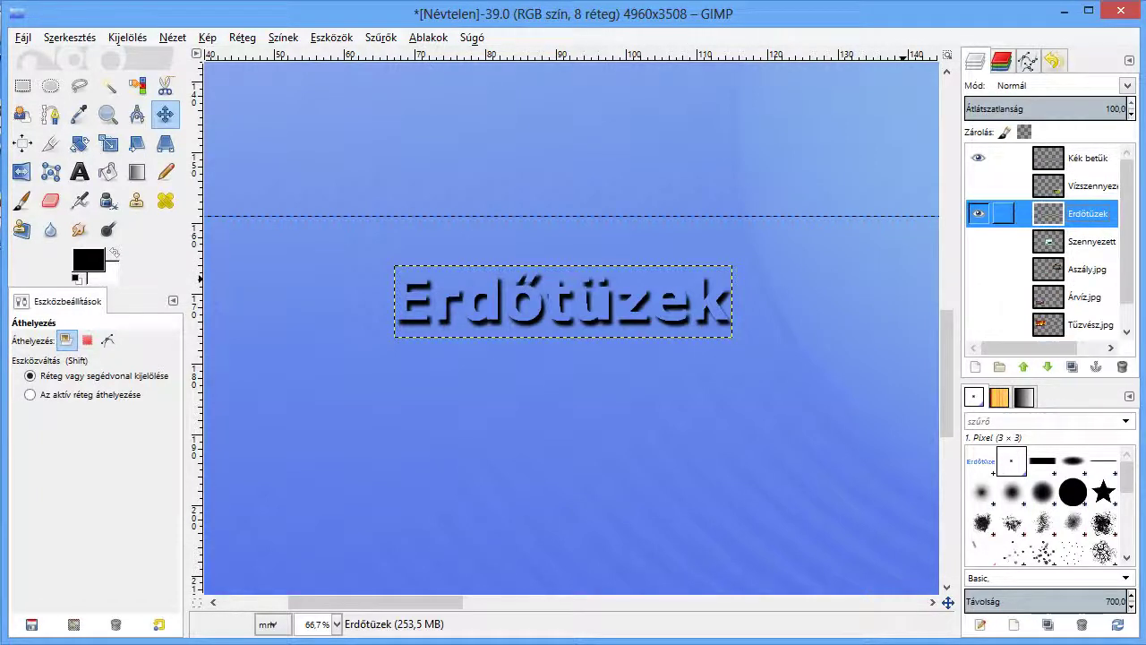
left_click(1024, 367)
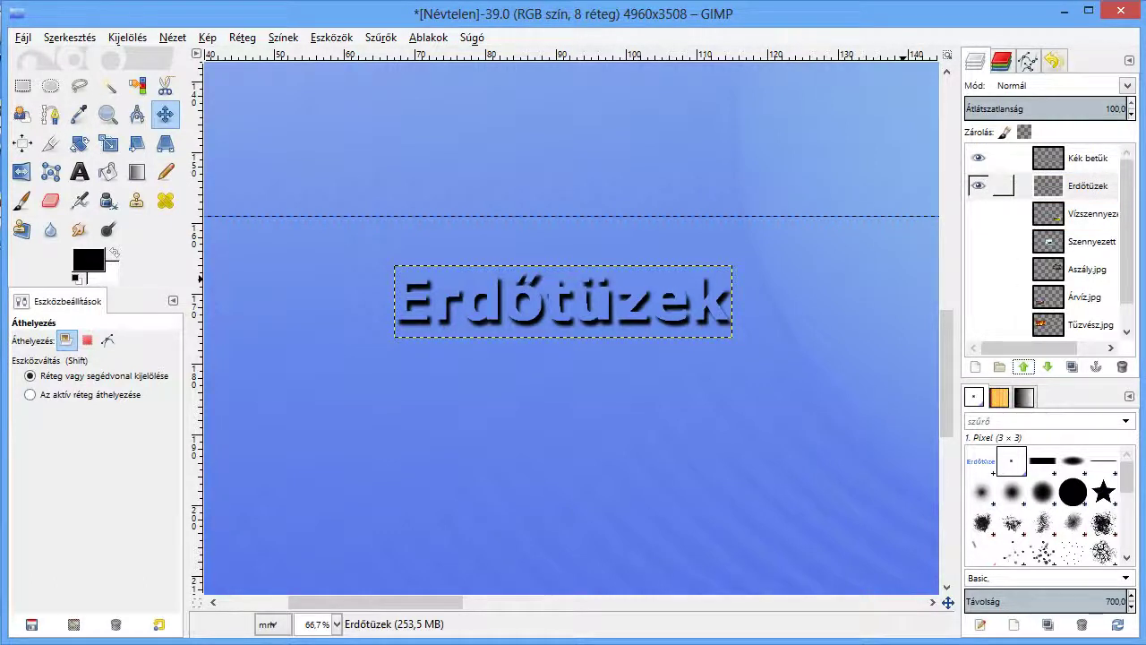
left_click(1003, 157)
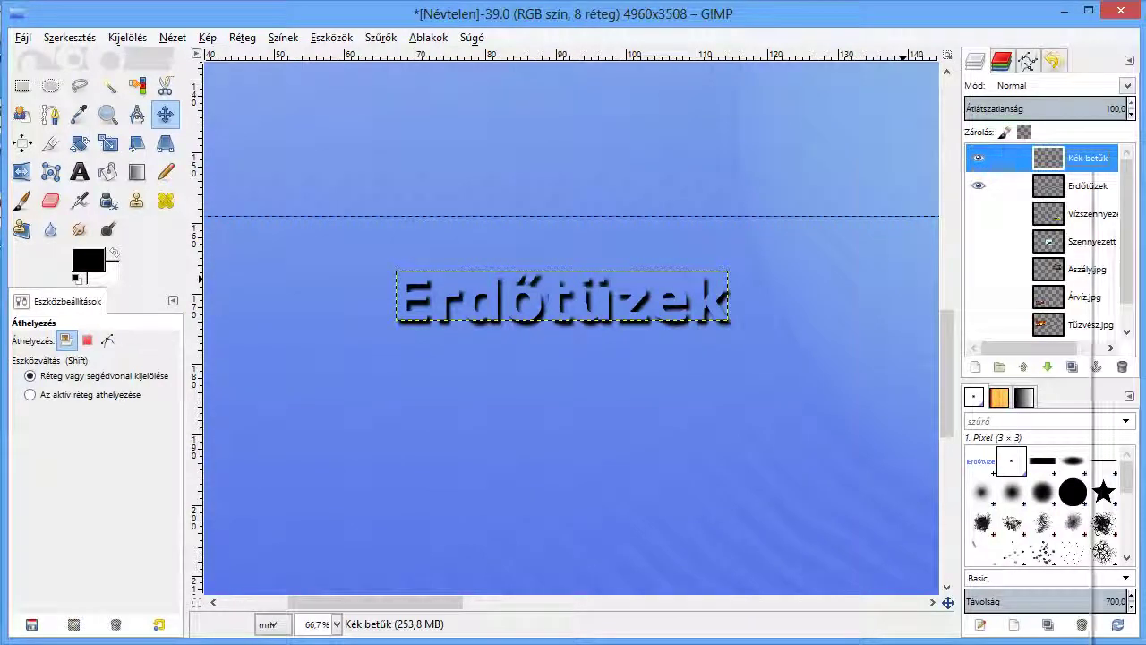
right_click(1094, 160)
left_click(931, 290)
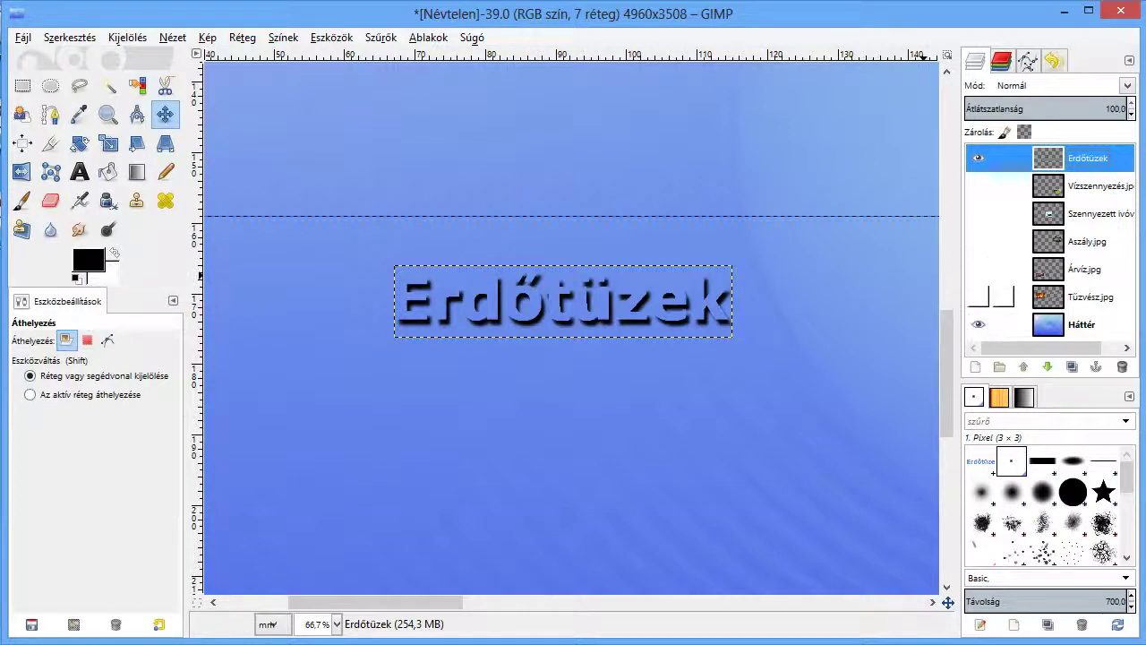
Show the disaster photo layers and rotate the Erdőtüzek text about −10.33 degrees.
left_click_drag(979, 296, 979, 185)
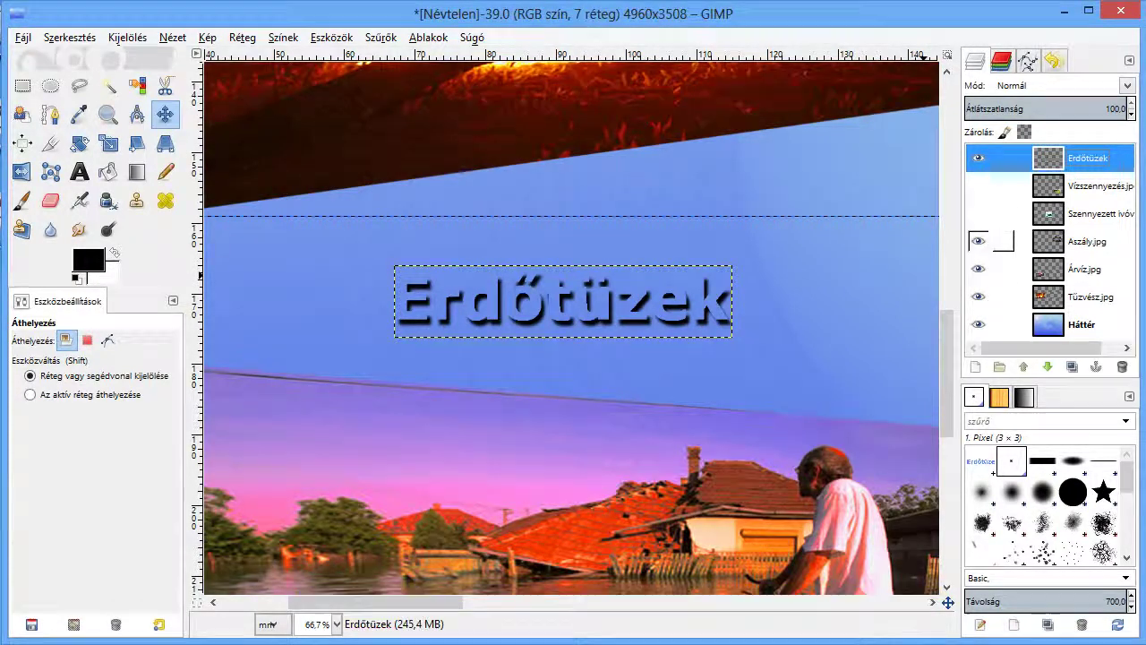
left_click(979, 185)
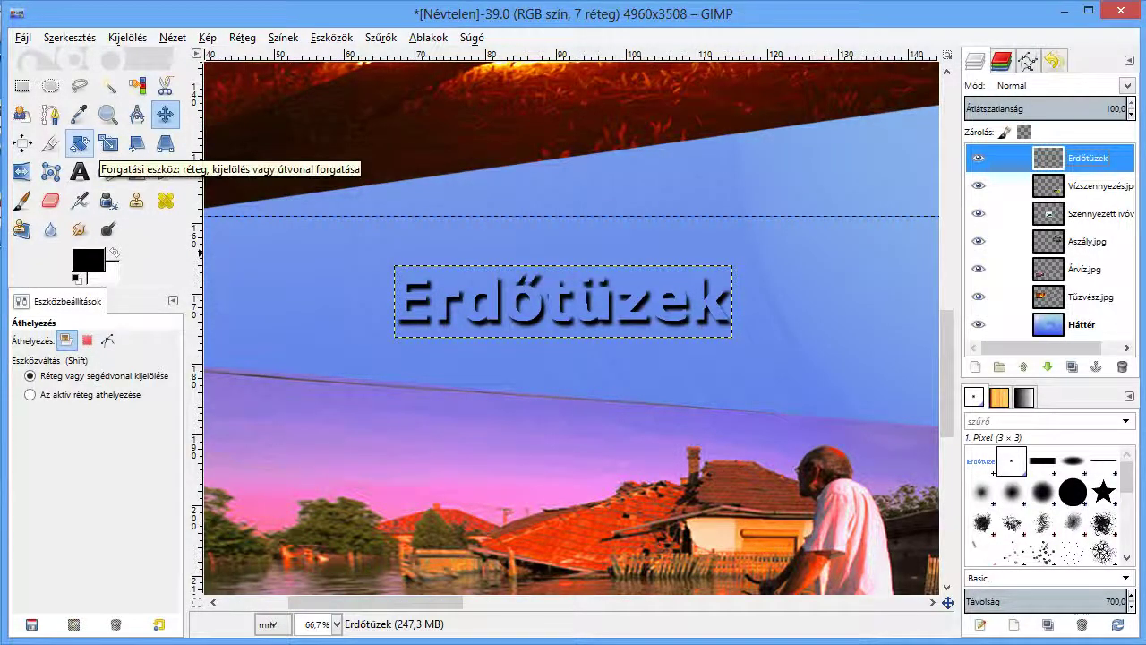
left_click(79, 143)
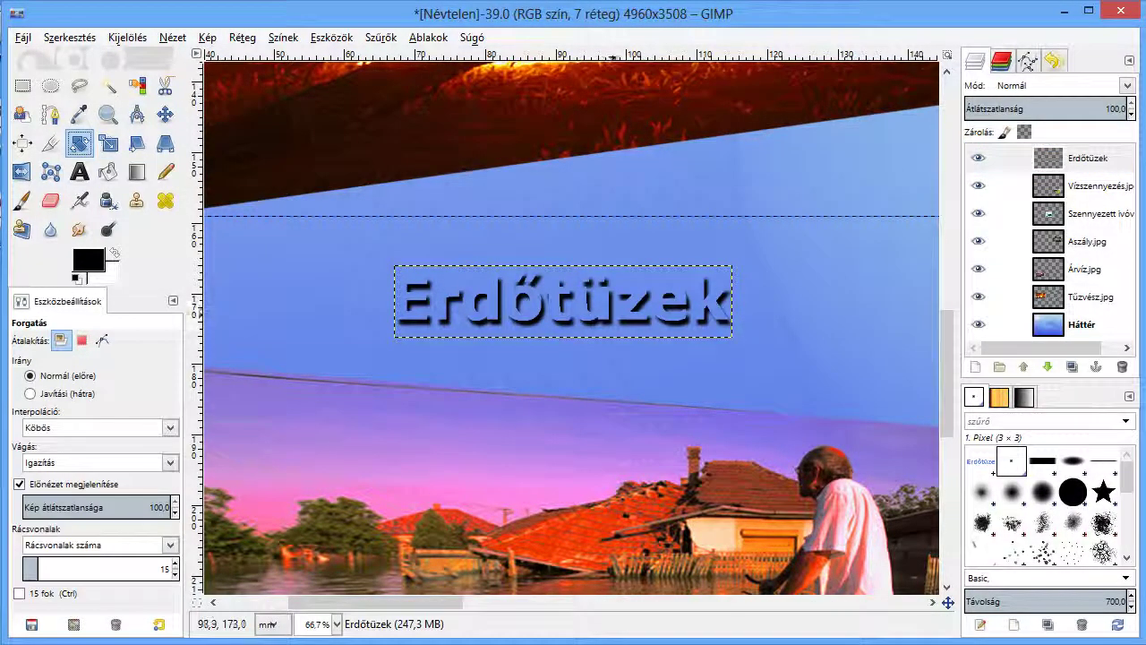
left_click(623, 308)
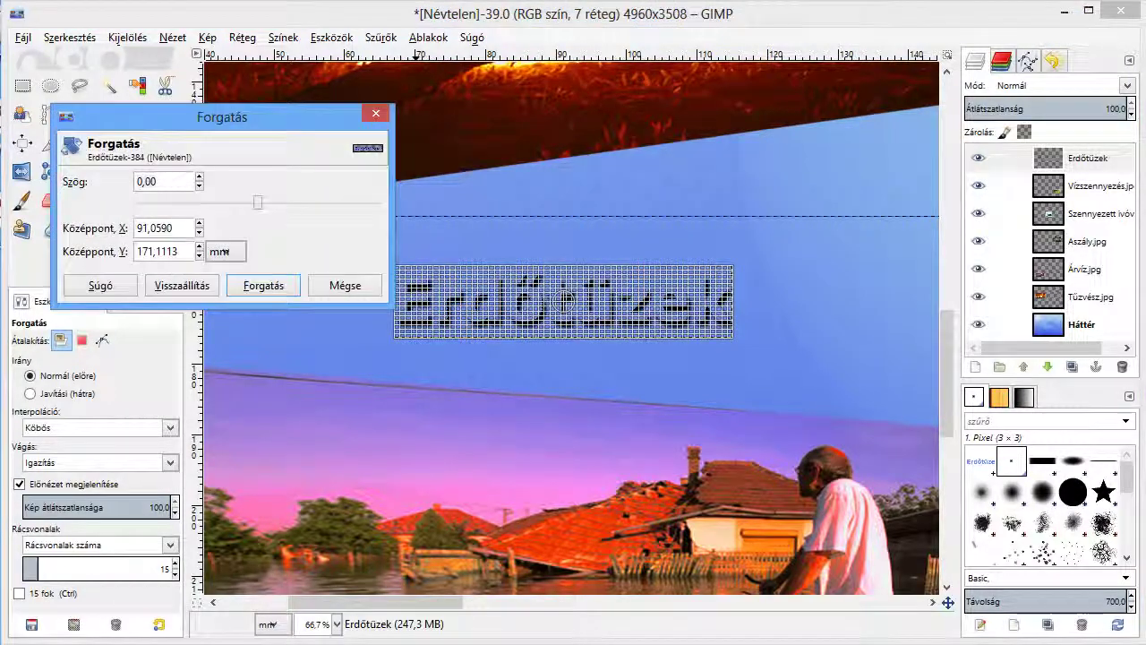
mouse_move(694, 305)
left_mouse_down()
mouse_move(713, 284)
mouse_move(708, 260)
left_mouse_up()
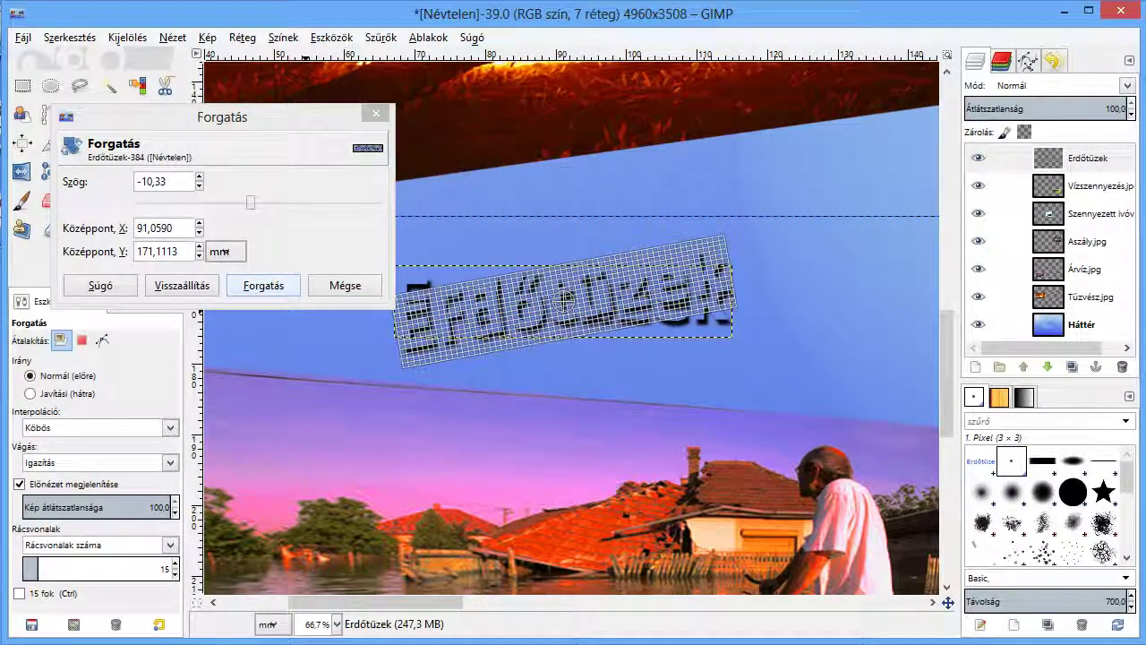
left_click(263, 285)
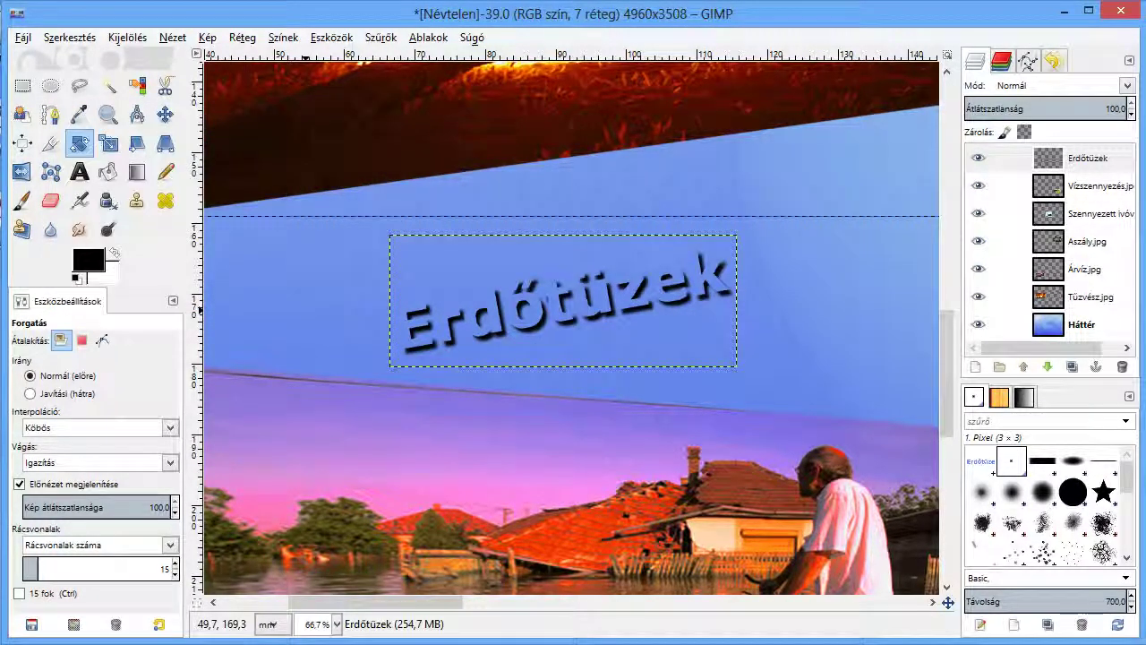
left_click(165, 114)
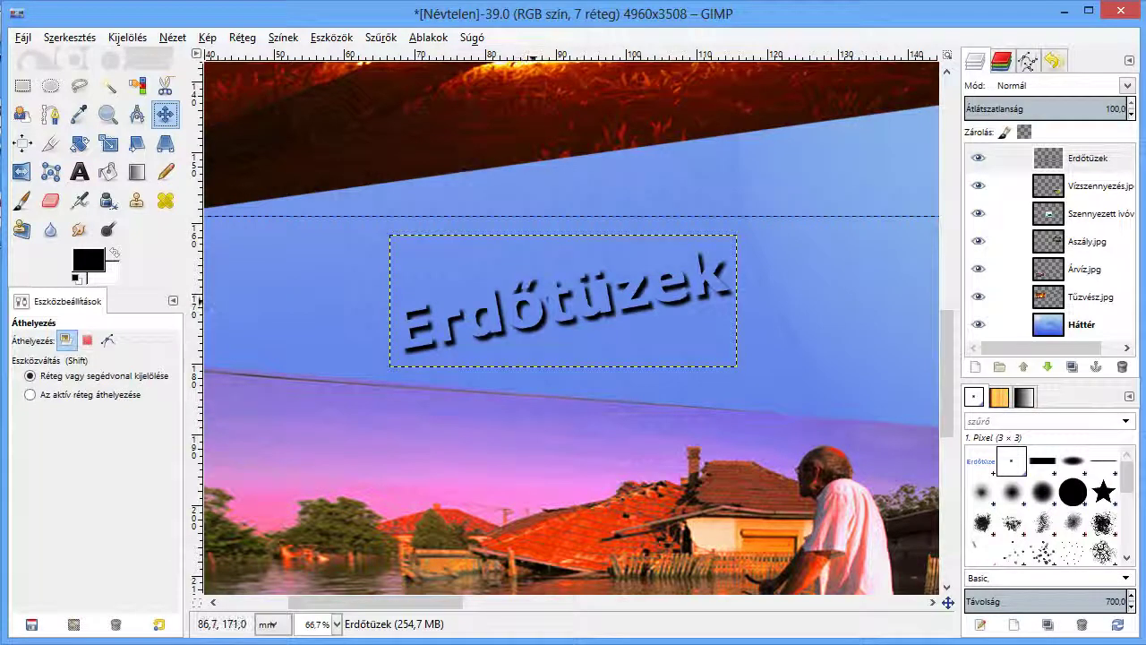
Move the rotated Erdőtüzek text between the forest-fire and flood photos, then view the whole poster.
left_click_drag(563, 302, 595, 251)
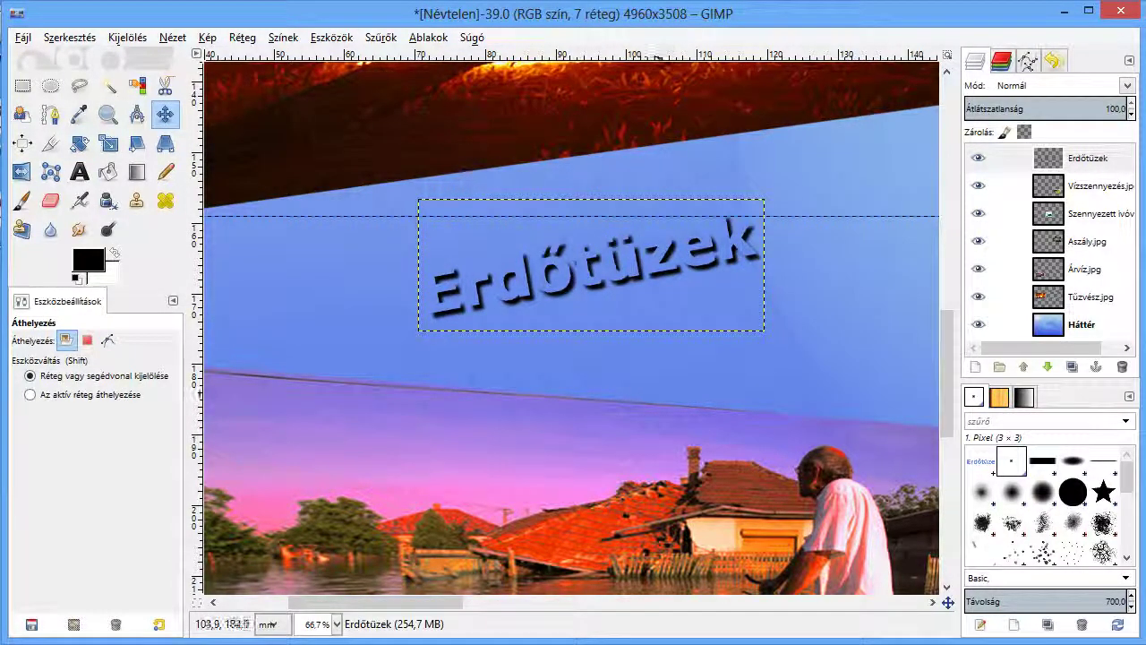
key("minus")
key("minus")
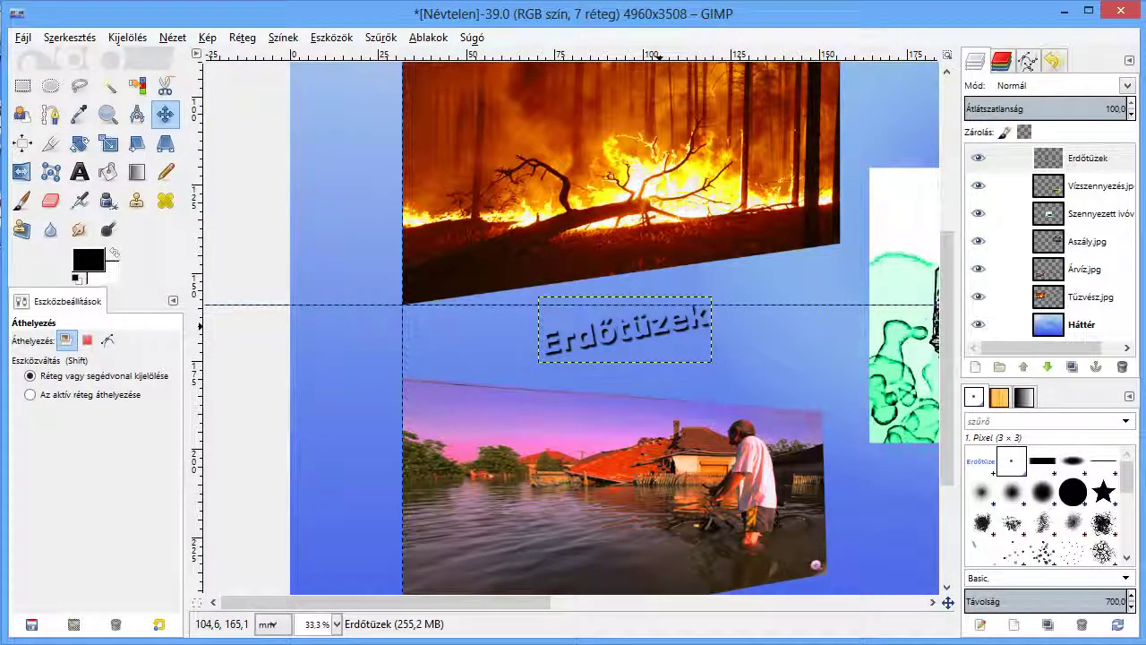
left_click_drag(624, 330, 637, 305)
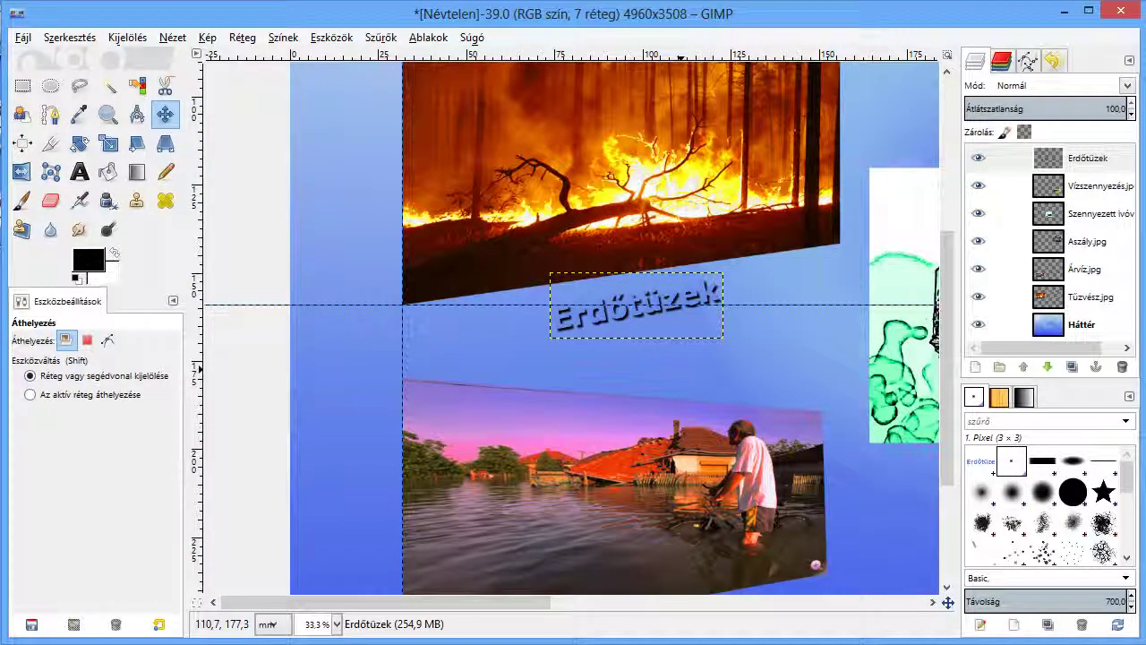
scroll(680, 368, "down", 1)
scroll(681, 369, "down", 1)
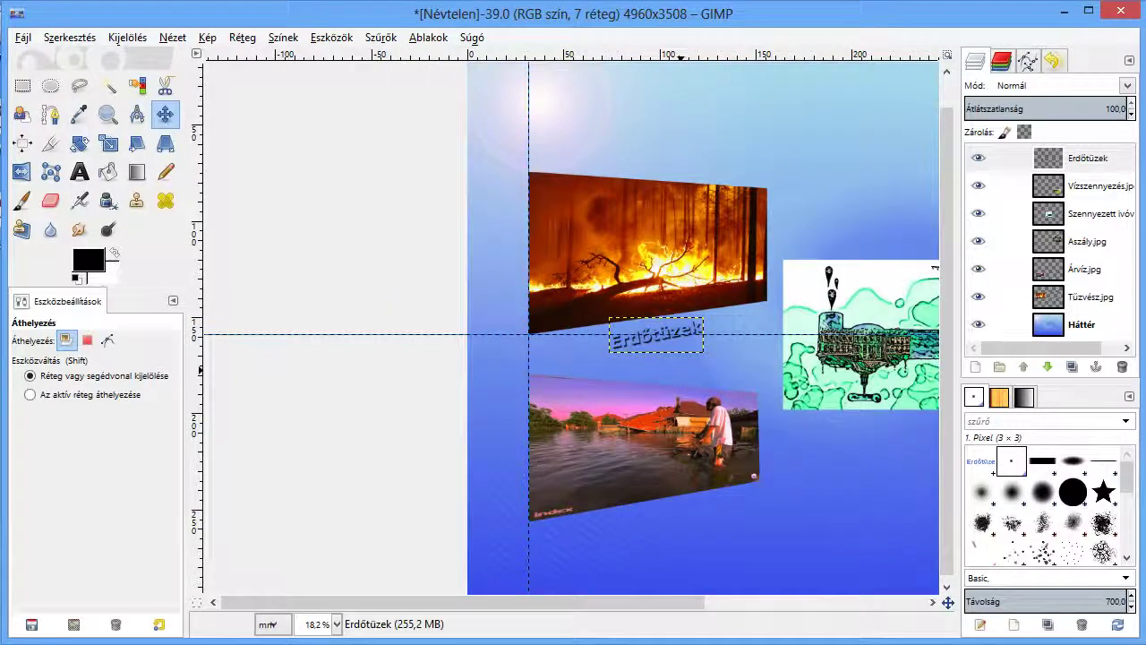
left_click_drag(462, 602, 653, 602)
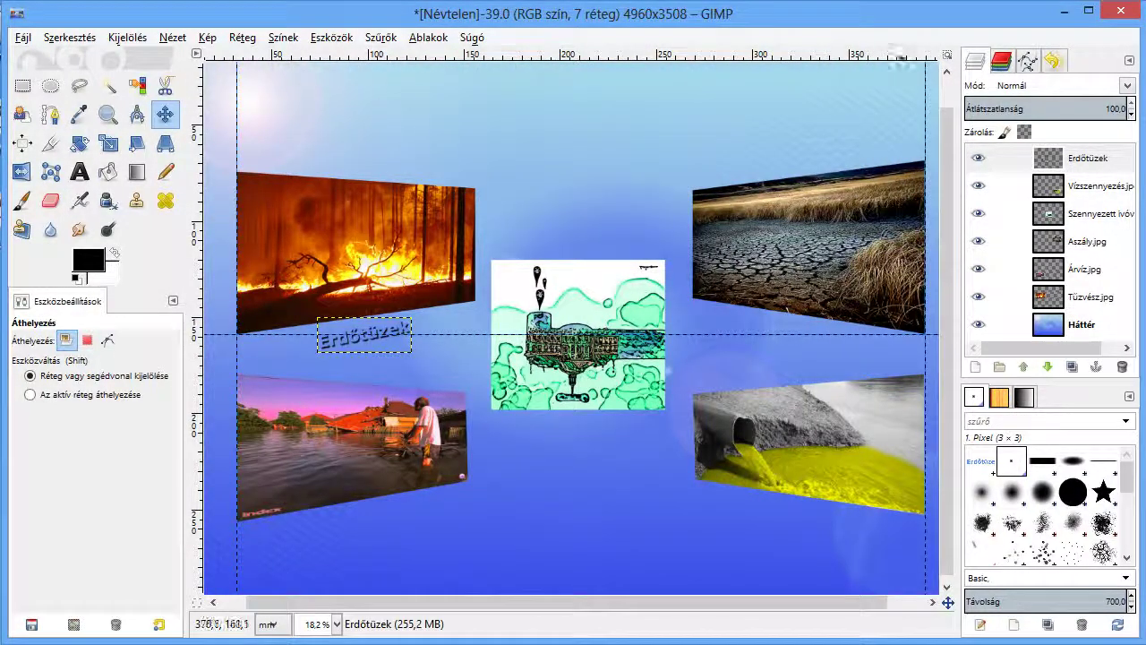
scroll(946, 341, "up", 2)
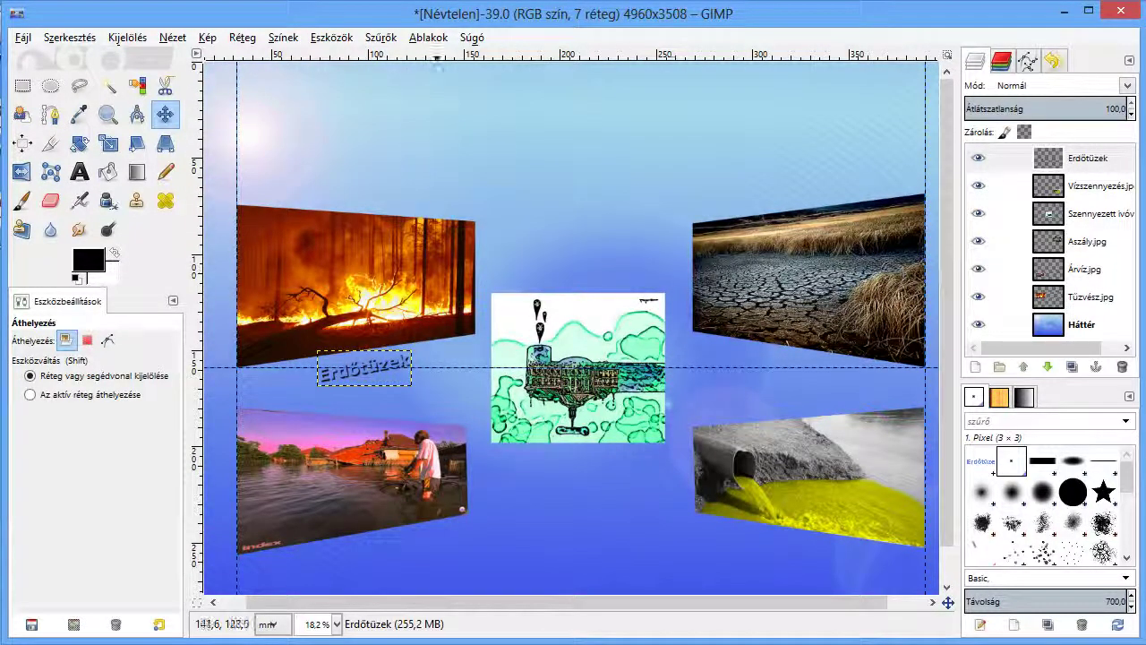
left_click(78, 171)
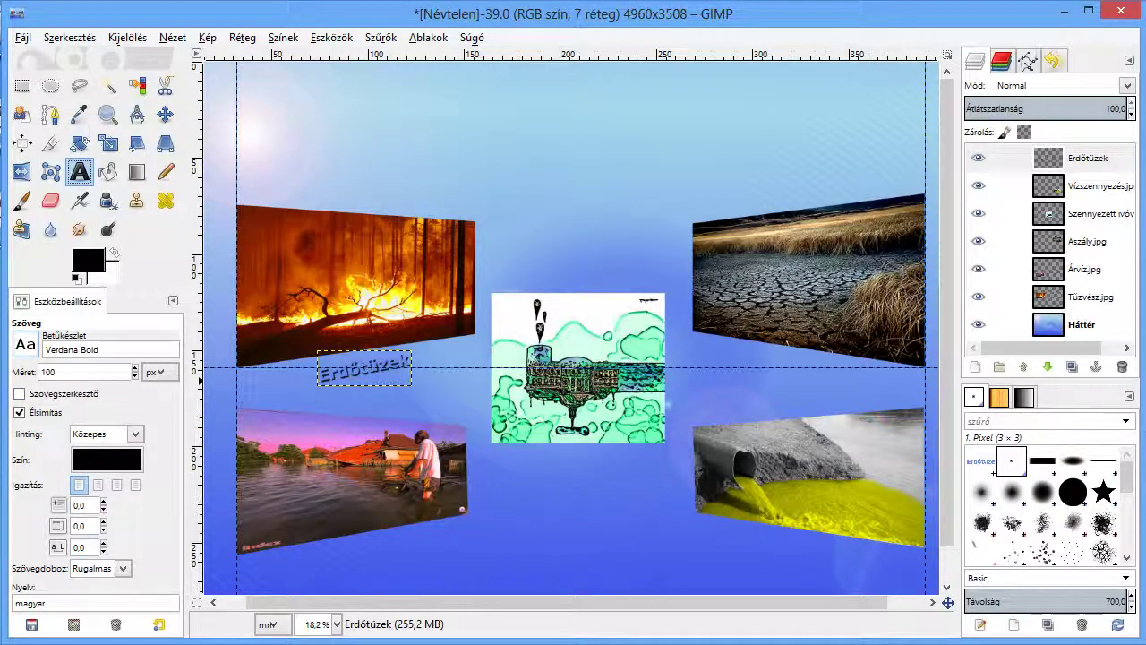
Add '2013. március 22.' near the top centre in Verdana Bold Italic, size 135.
left_click(25, 344)
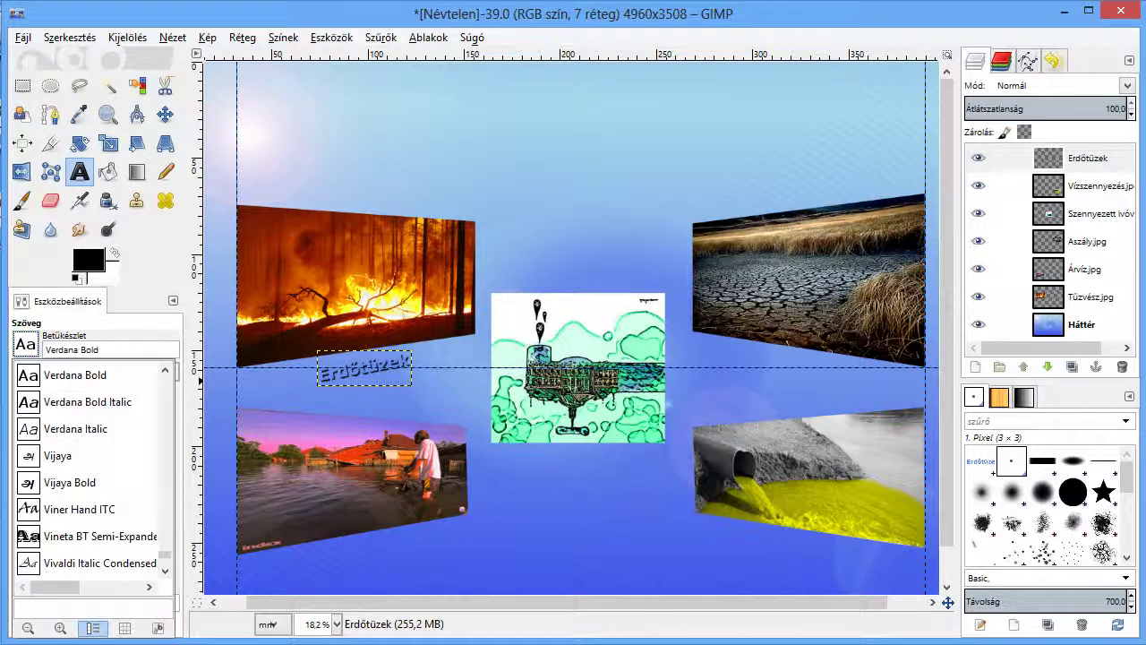
left_click(86, 401)
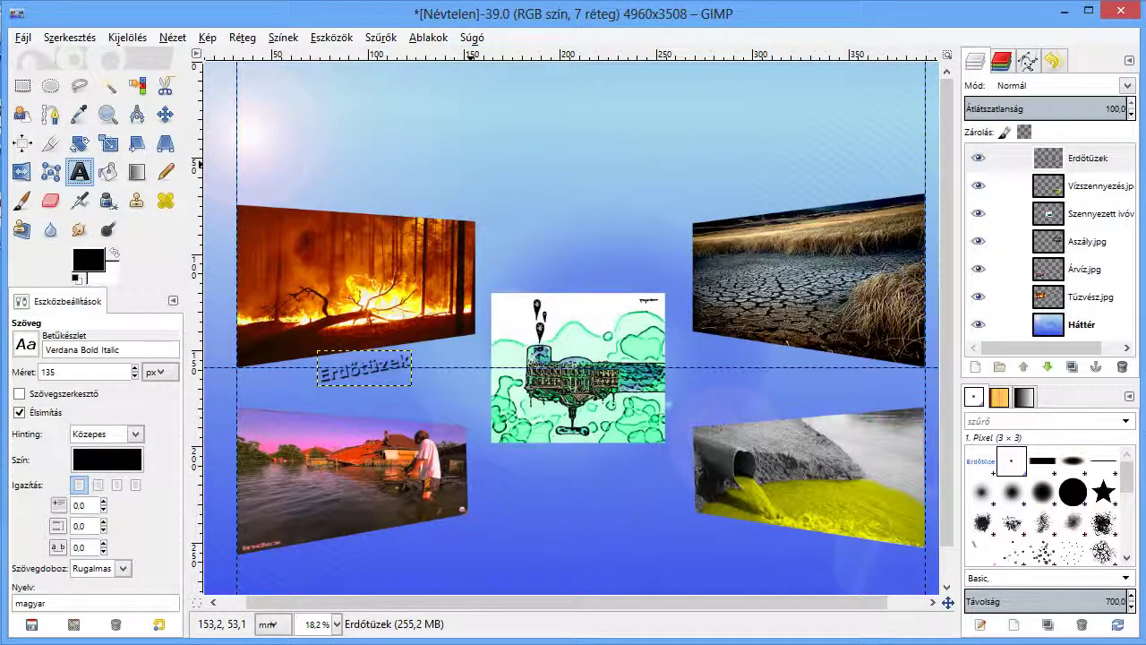
left_click(464, 158)
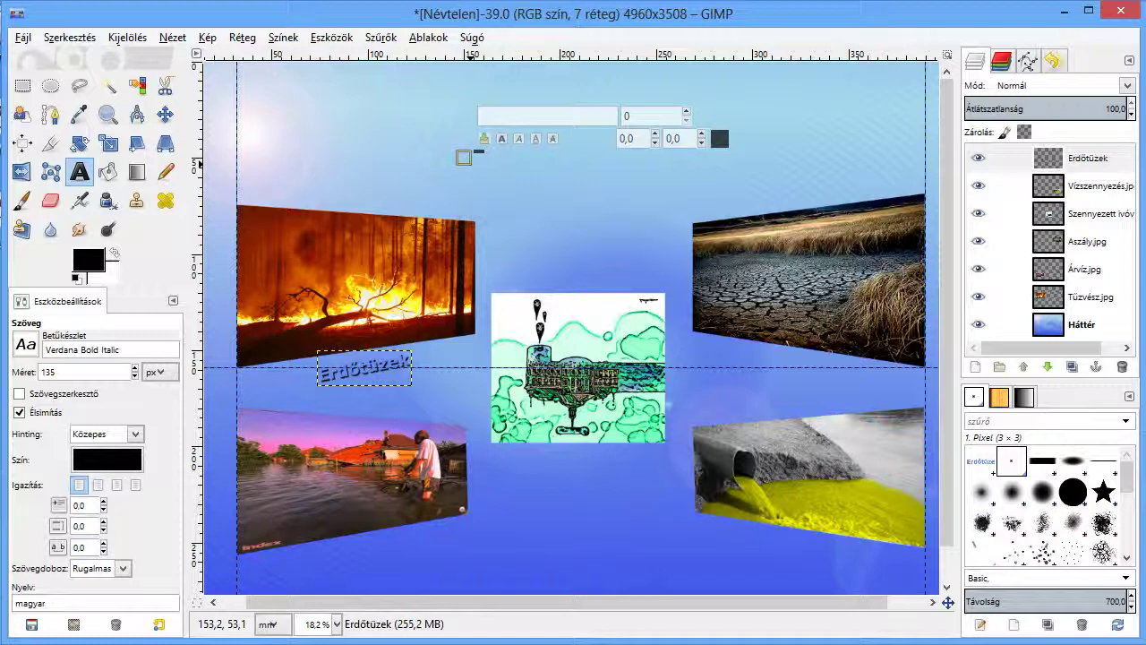
type("20")
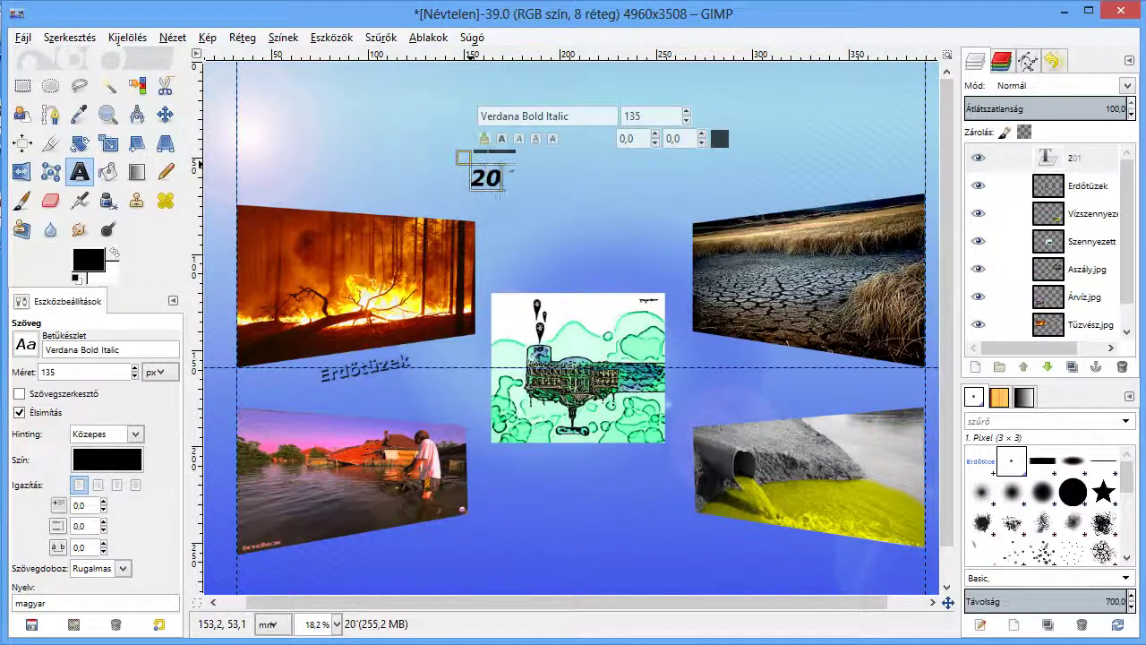
type("13. má")
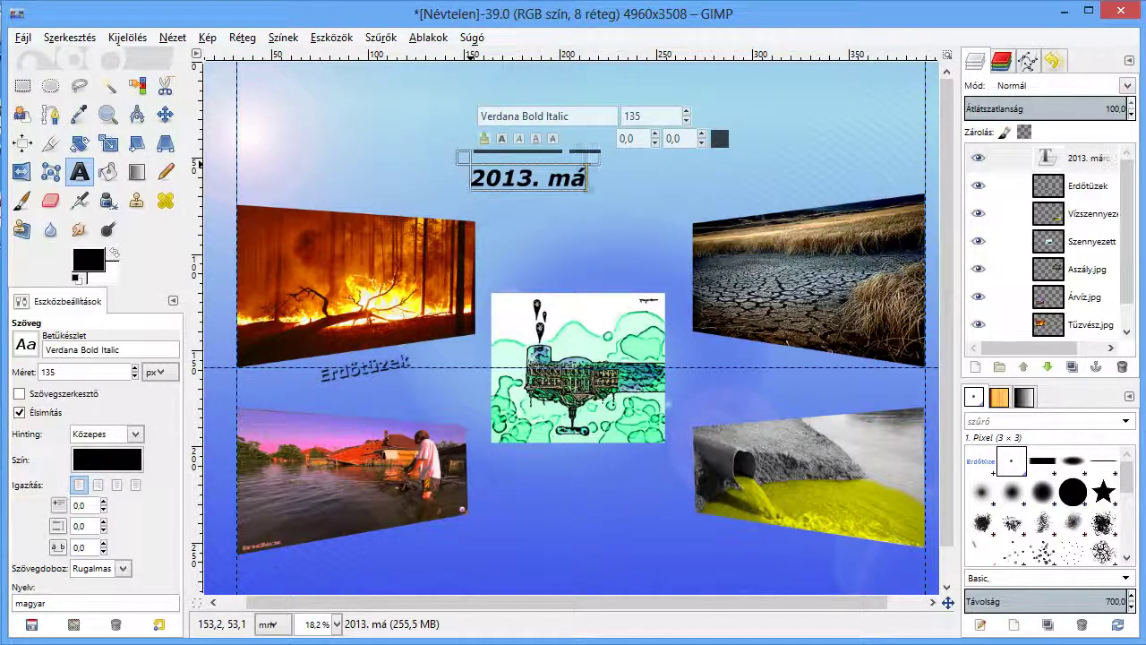
type("rcius 22.")
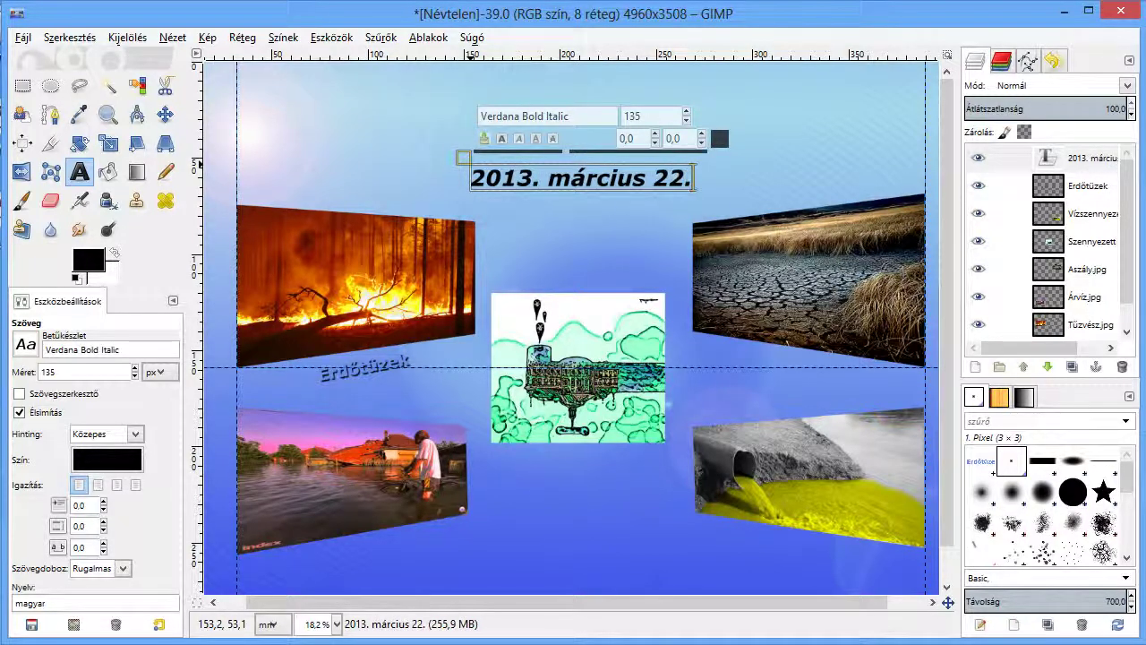
Nudge the date text slightly higher on the poster.
left_click(165, 114)
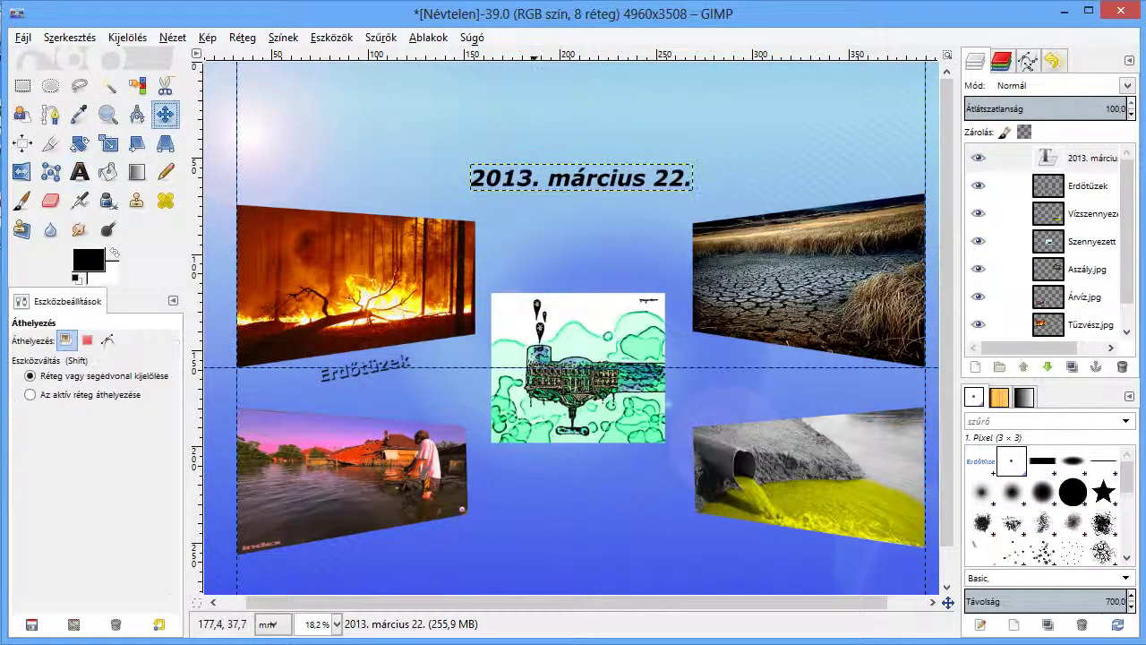
left_click_drag(592, 176, 588, 176)
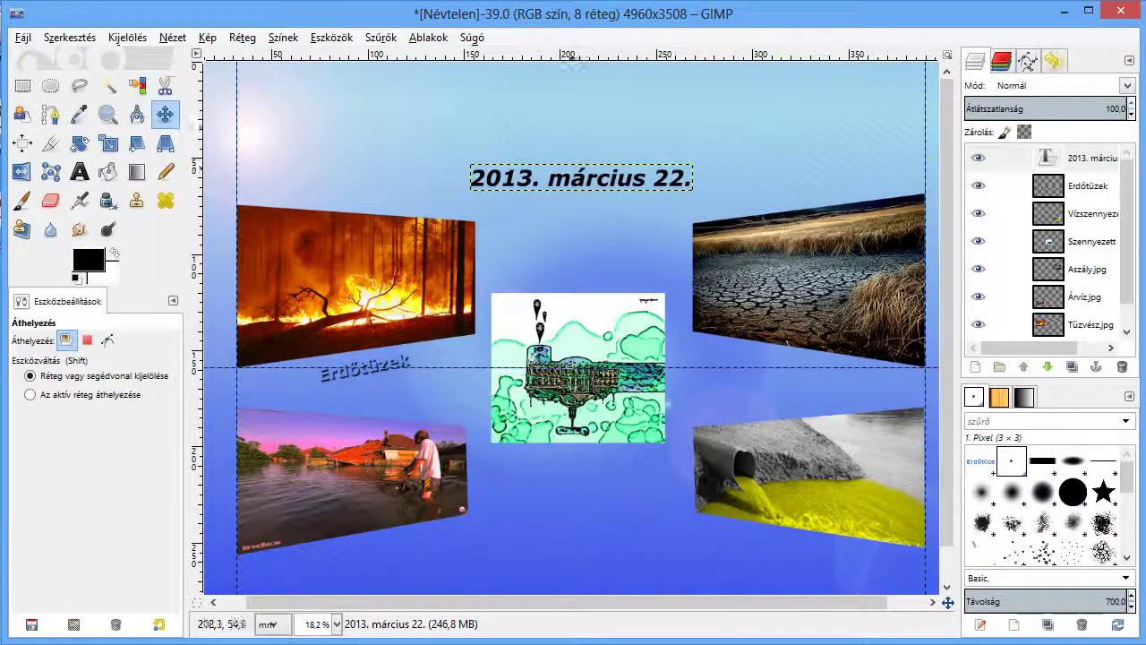
left_click_drag(577, 185, 573, 175)
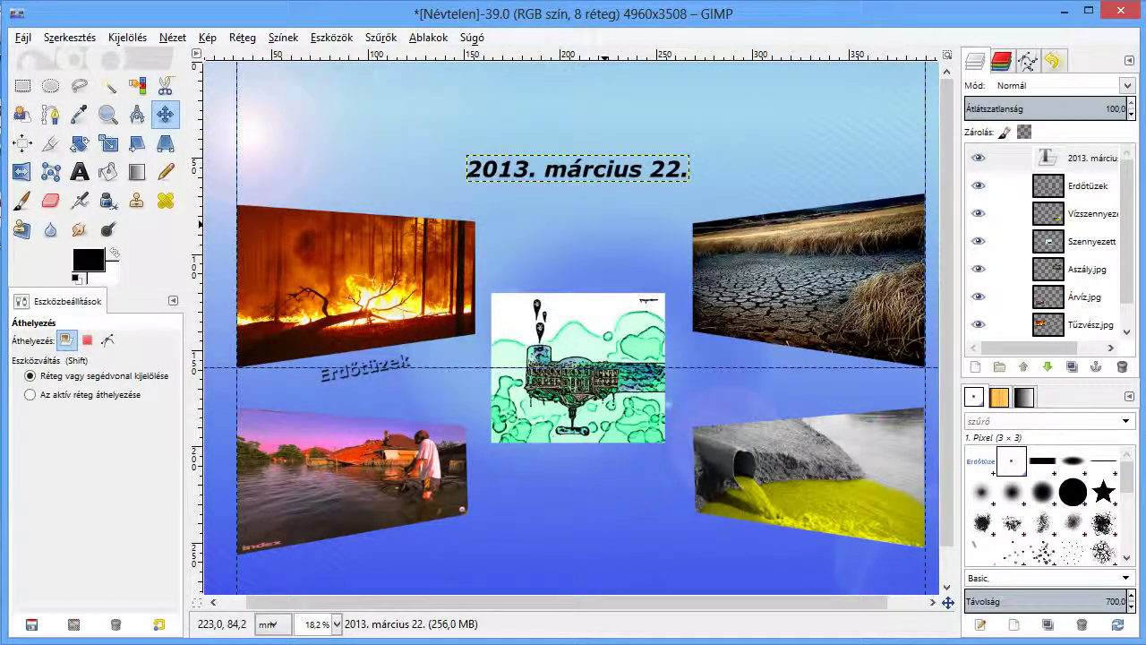
Hide every other layer, including the photos, Erdőtüzek text and Háttér background.
left_click(978, 324)
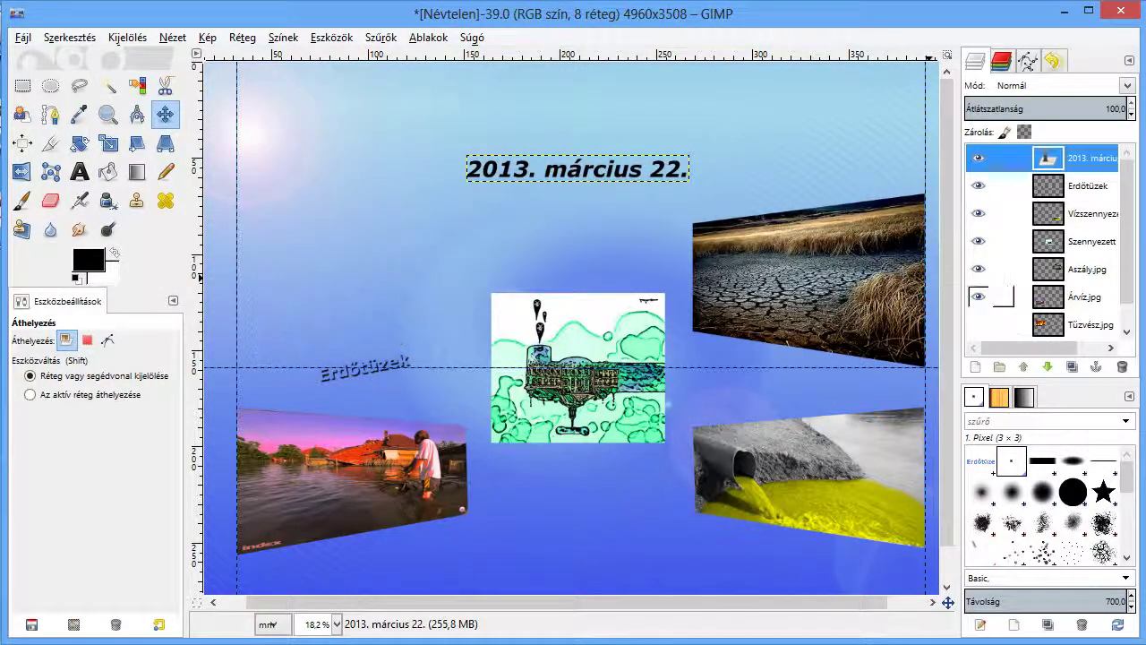
left_click(978, 296)
left_click(977, 269)
left_click(978, 241)
left_click(978, 214)
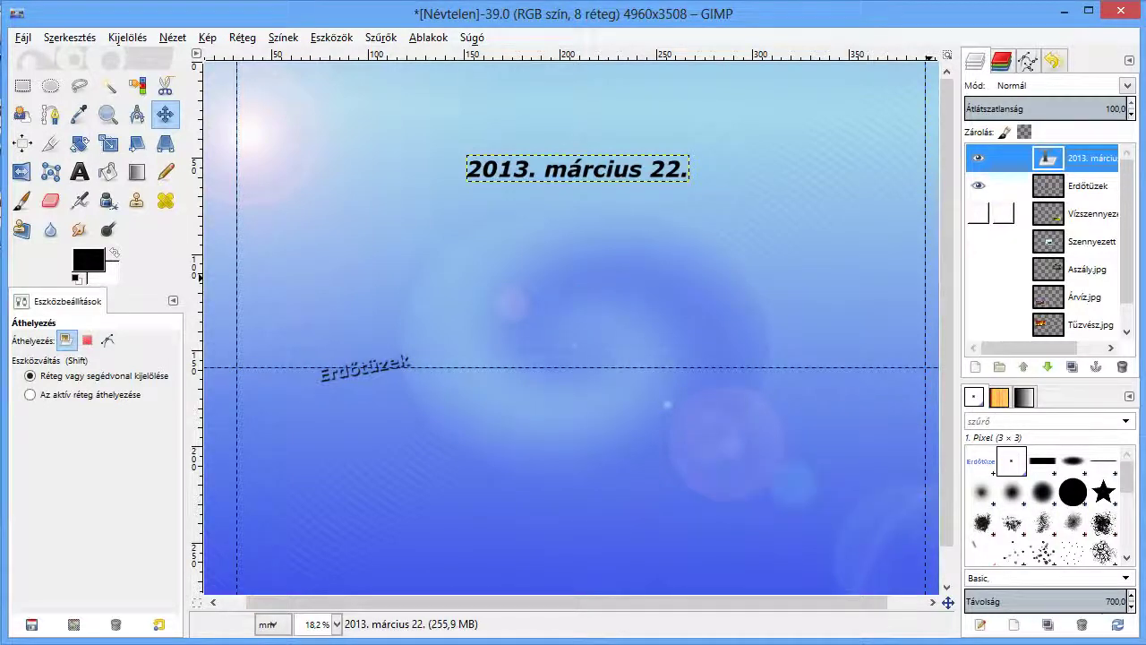
left_click(977, 186)
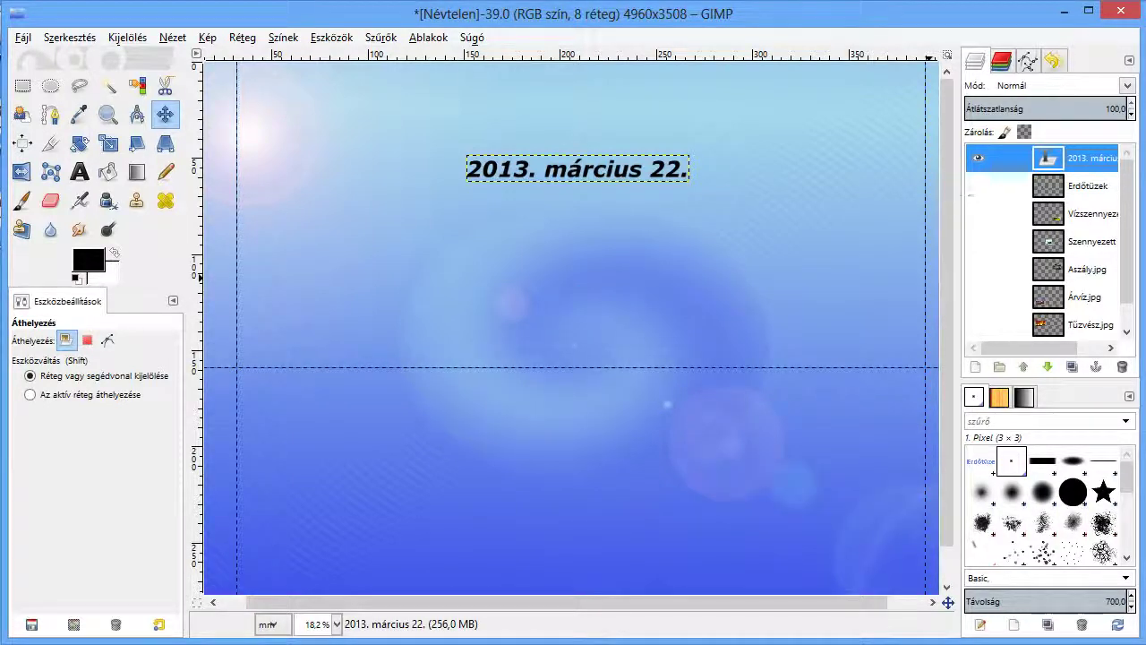
scroll(985, 269, "down", 1)
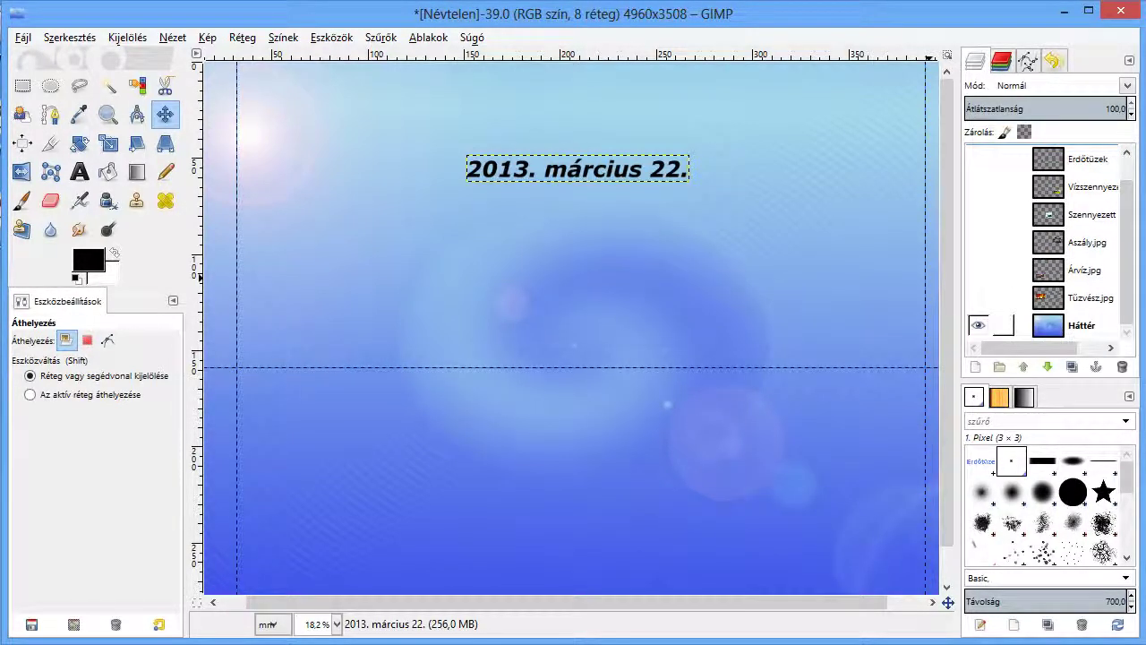
left_click(978, 325)
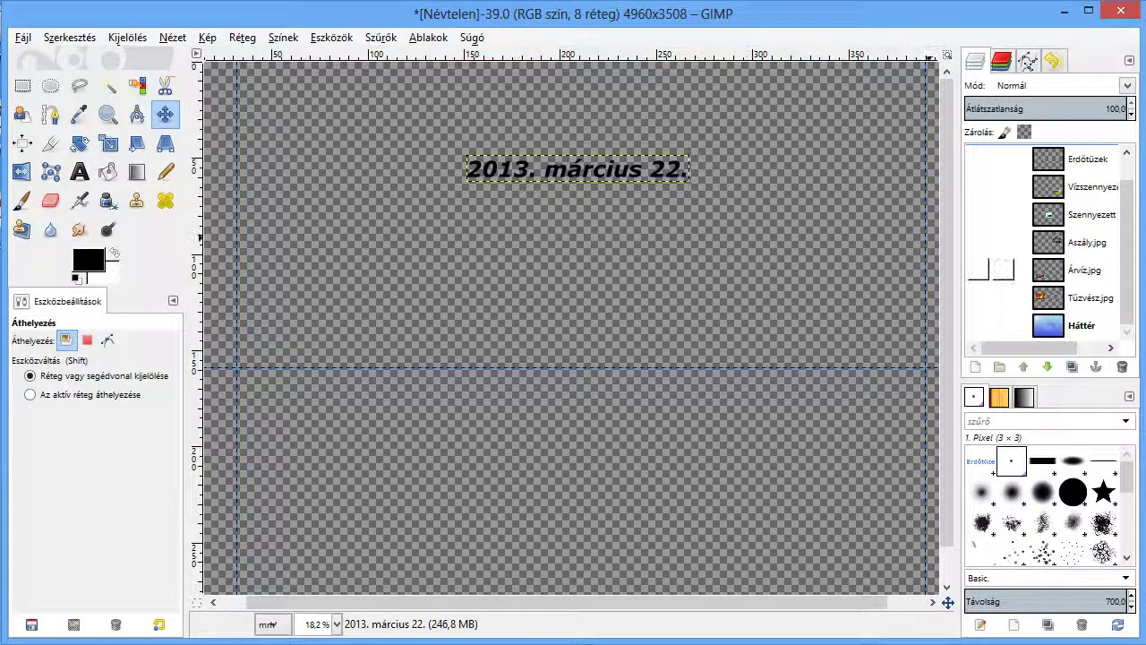
Expand the date text layer to the full image with Layer to Image Size.
scroll(1126, 242, "up", 1)
scroll(1047, 242, "up", 1)
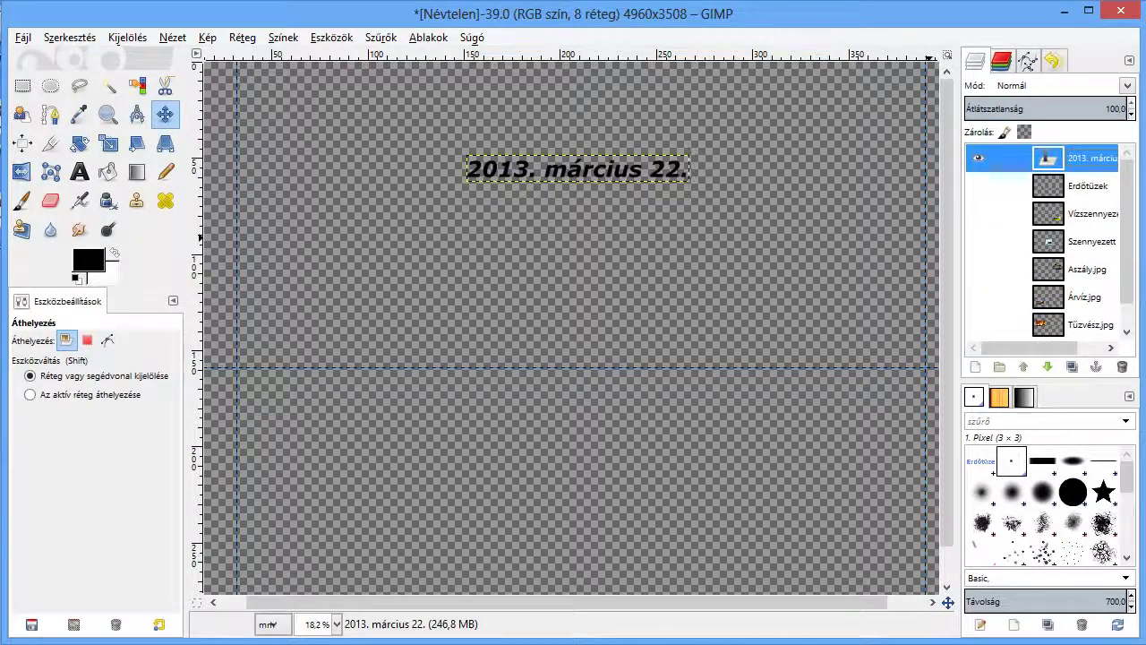
left_click(242, 37)
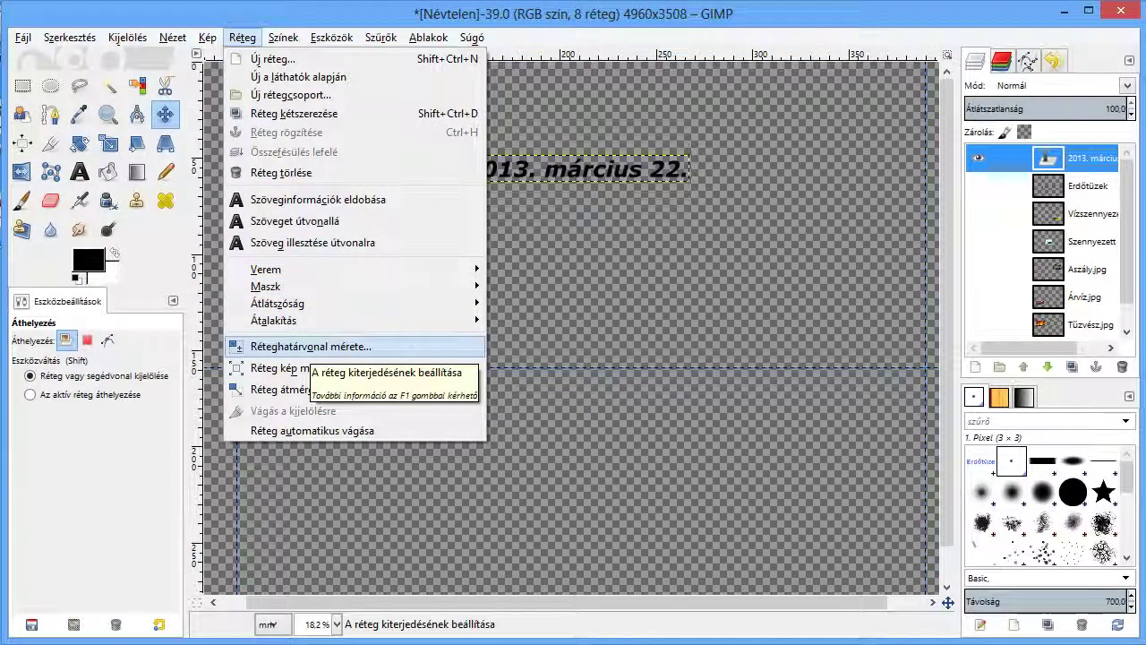
left_click(464, 179)
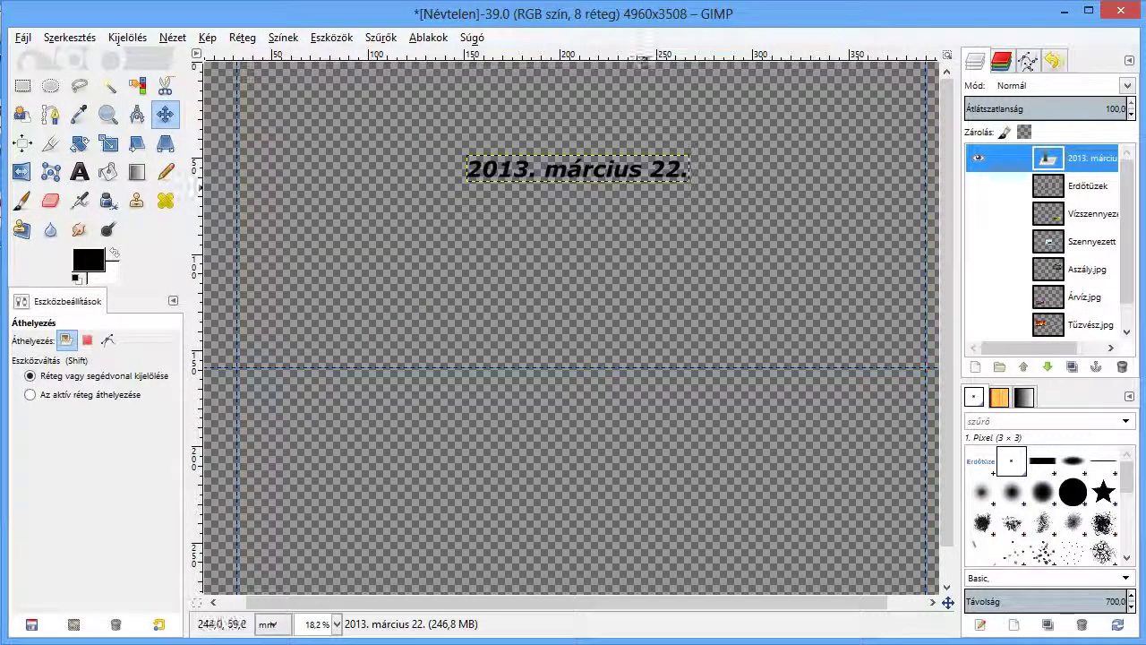
right_click(645, 176)
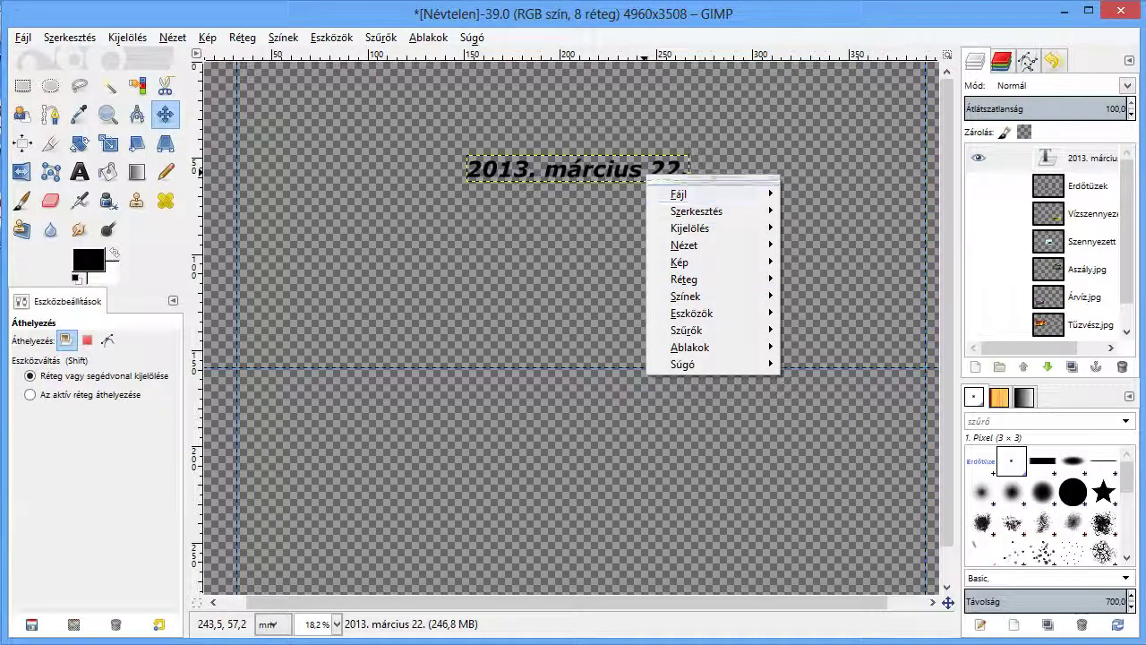
key("Escape")
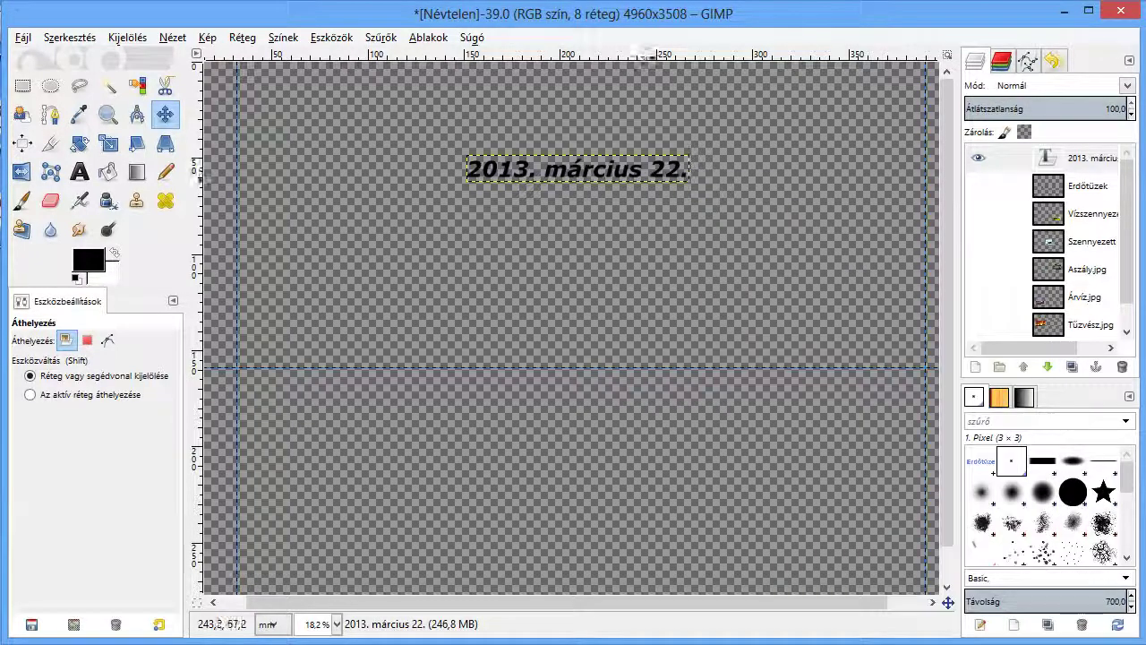
right_click(654, 180)
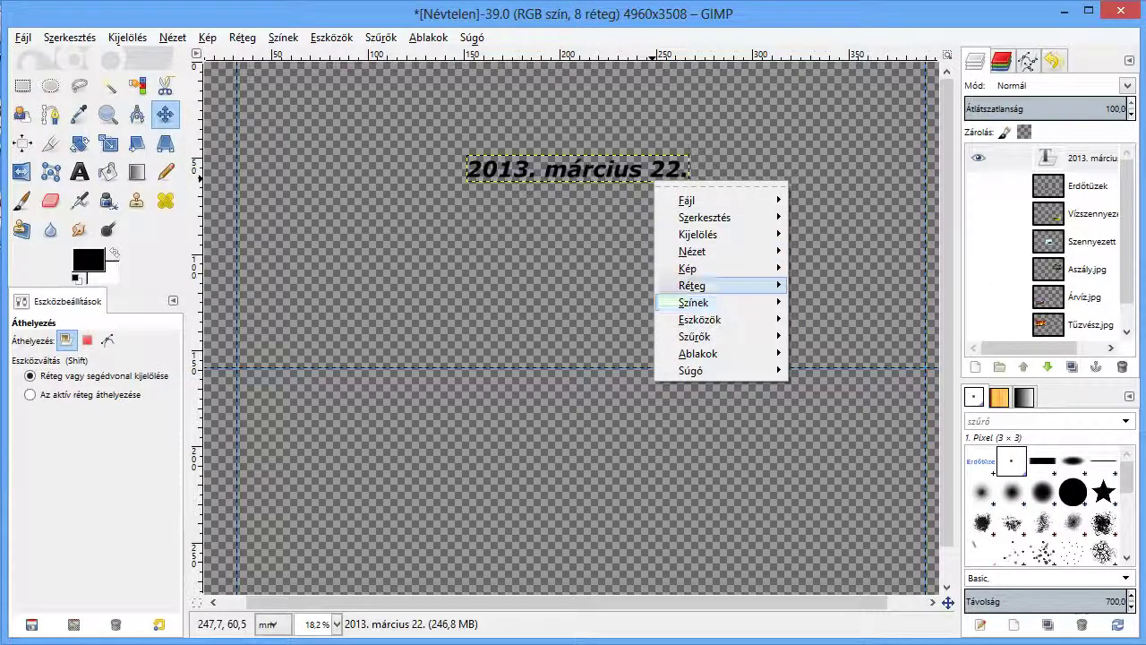
mouse_move(716, 285)
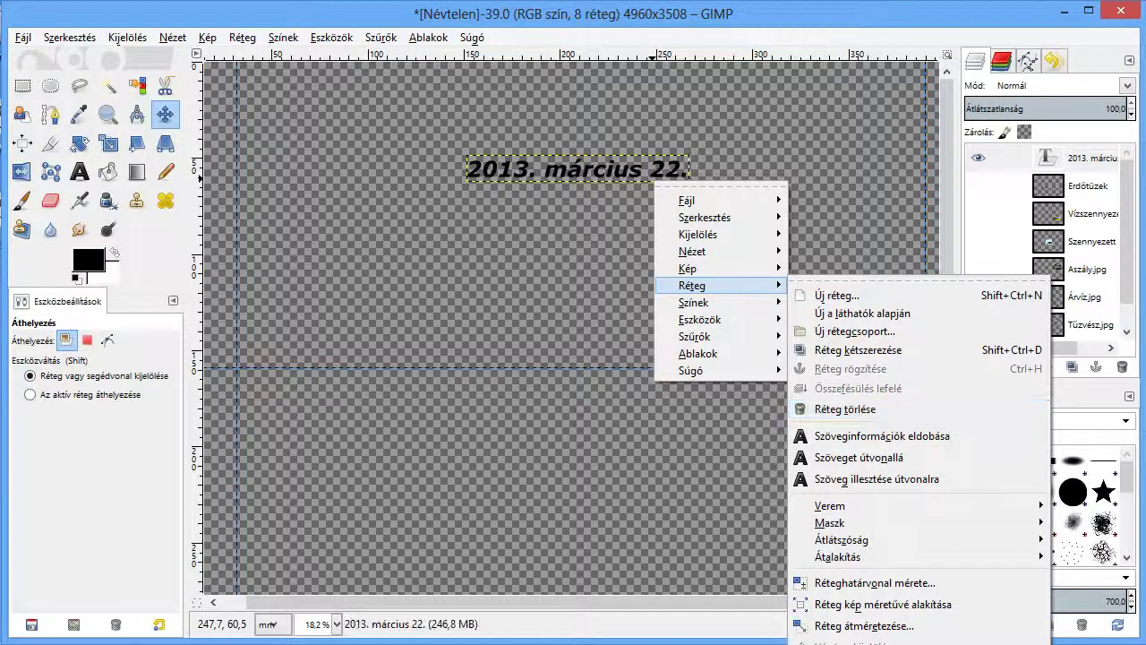
key("Escape")
right_click(1083, 158)
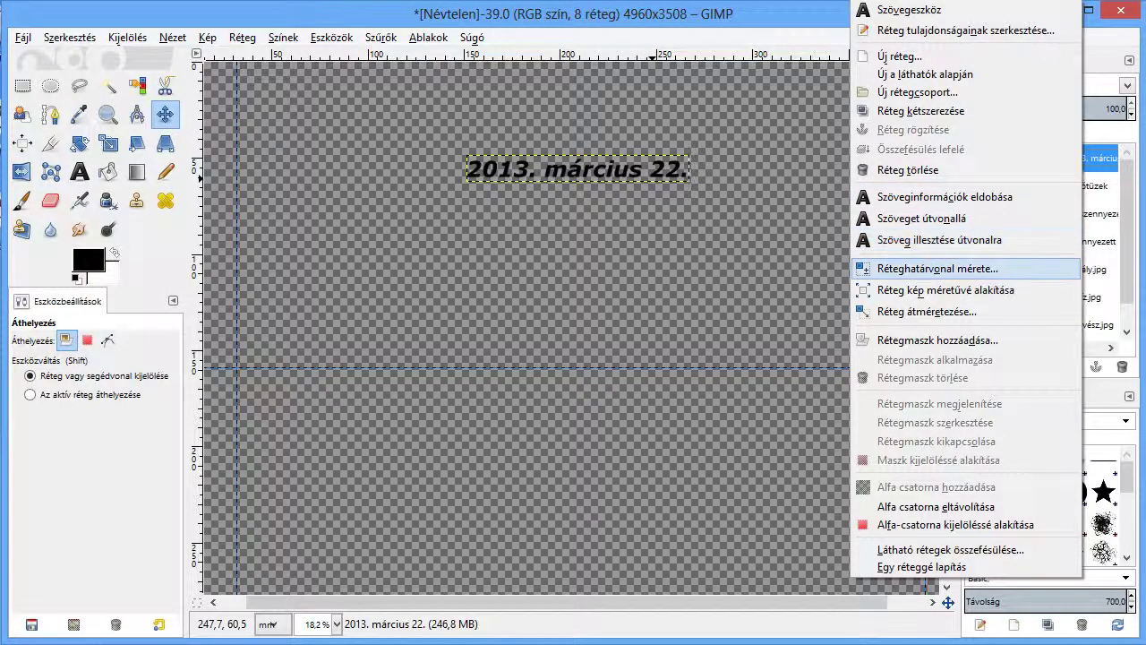
left_click(944, 289)
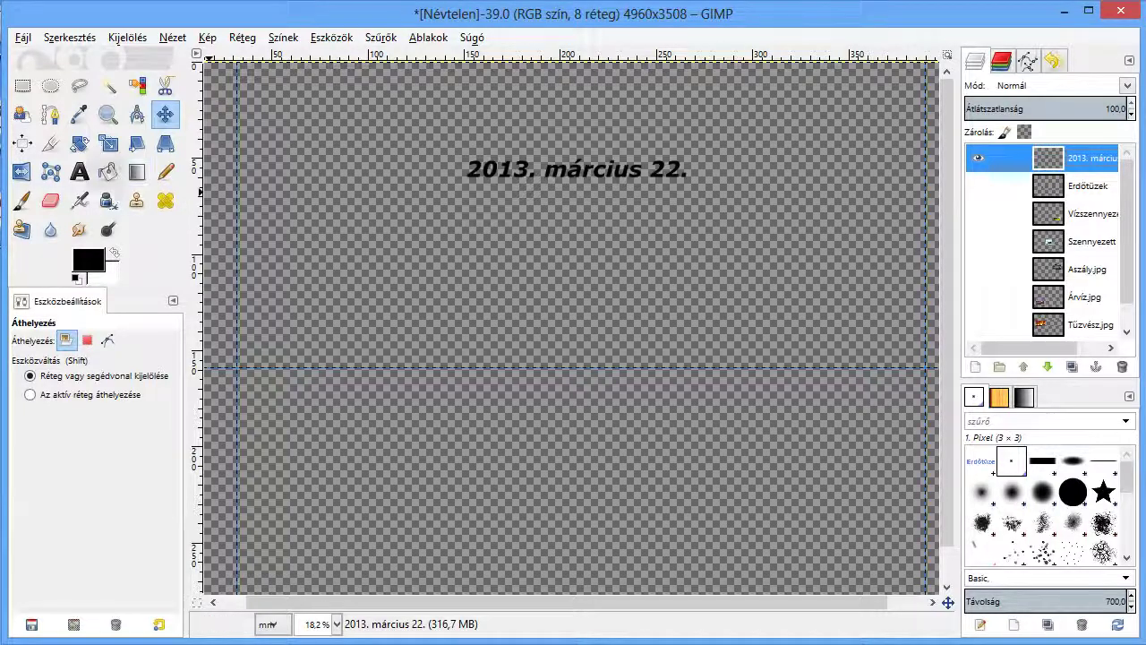
Rotate the date text layer 90° clockwise so it runs vertically.
right_click(426, 222)
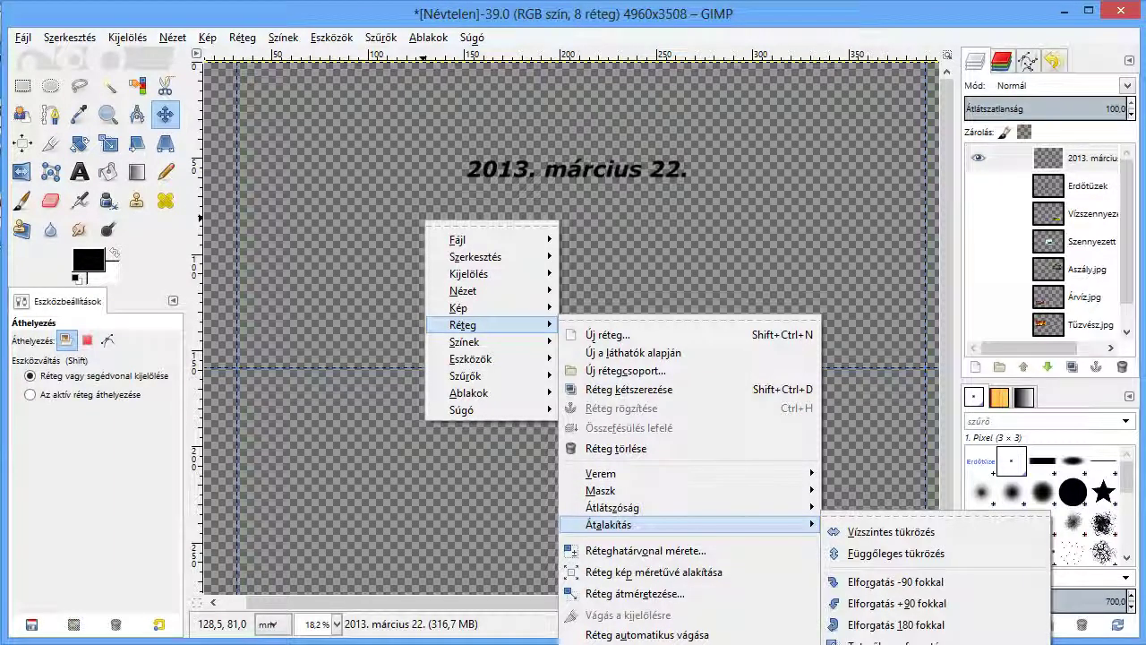
mouse_move(609, 524)
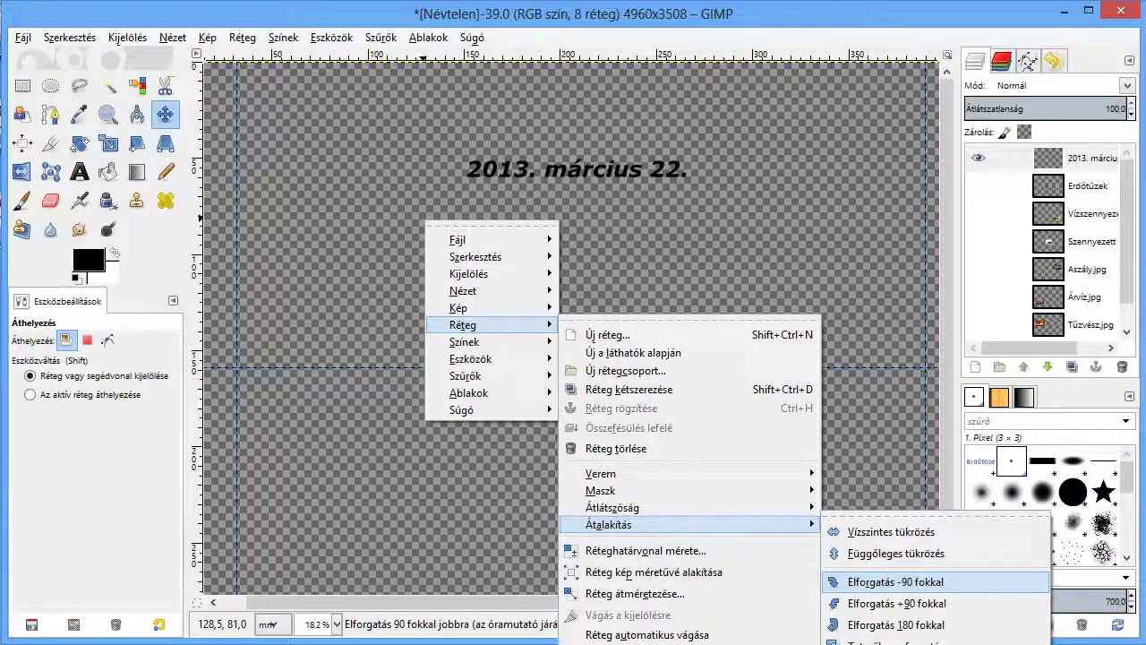
left_click(873, 603)
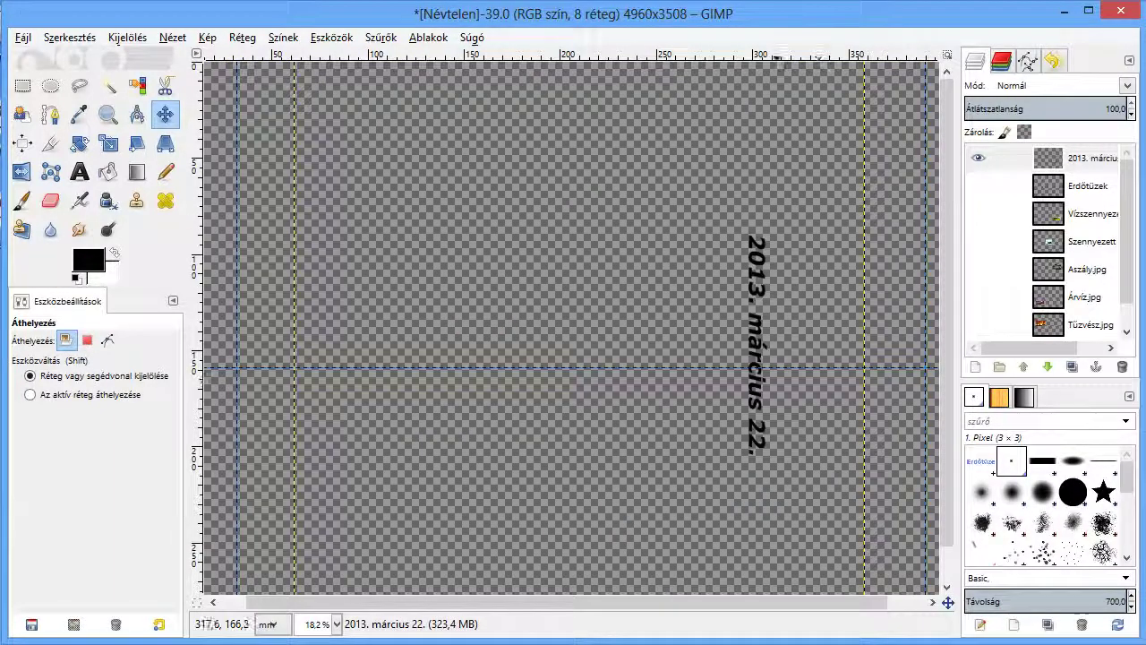
left_click(381, 38)
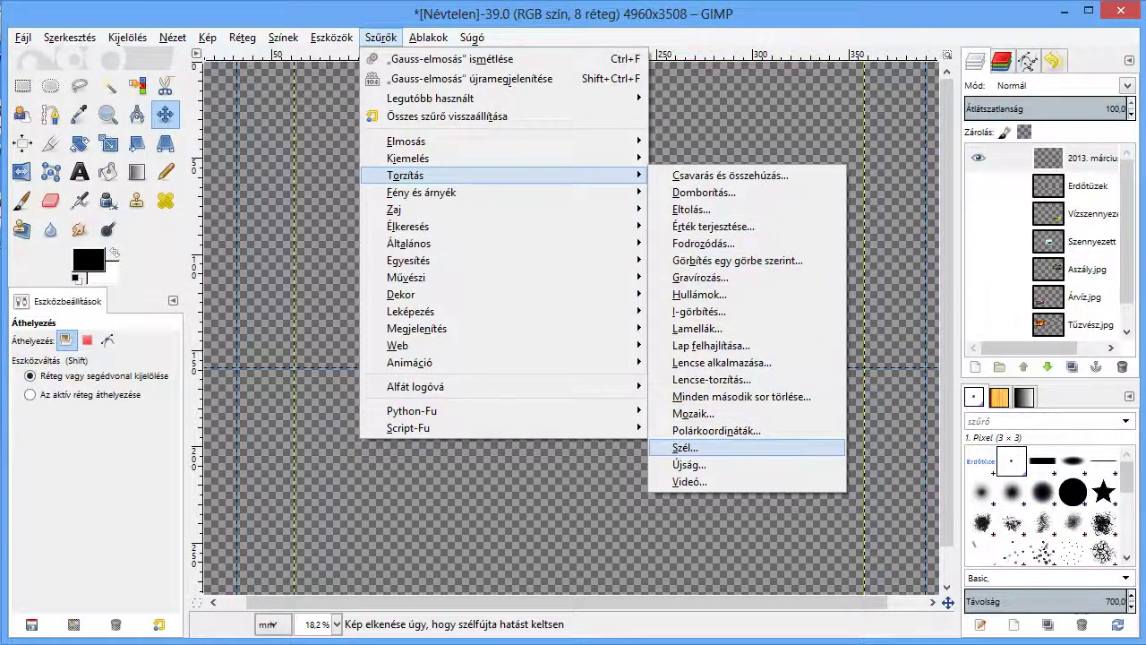
Apply the Wind filter to the date: Blast style, direction Right, threshold 31, strength 36.
left_click(685, 447)
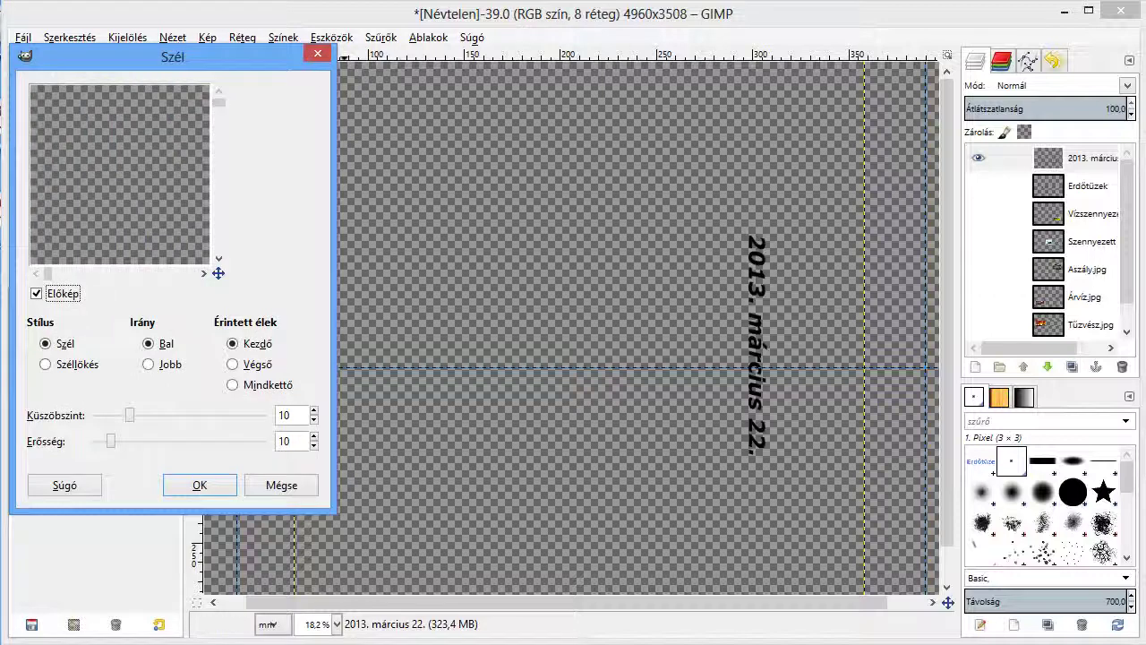
key("Tab")
key("Down")
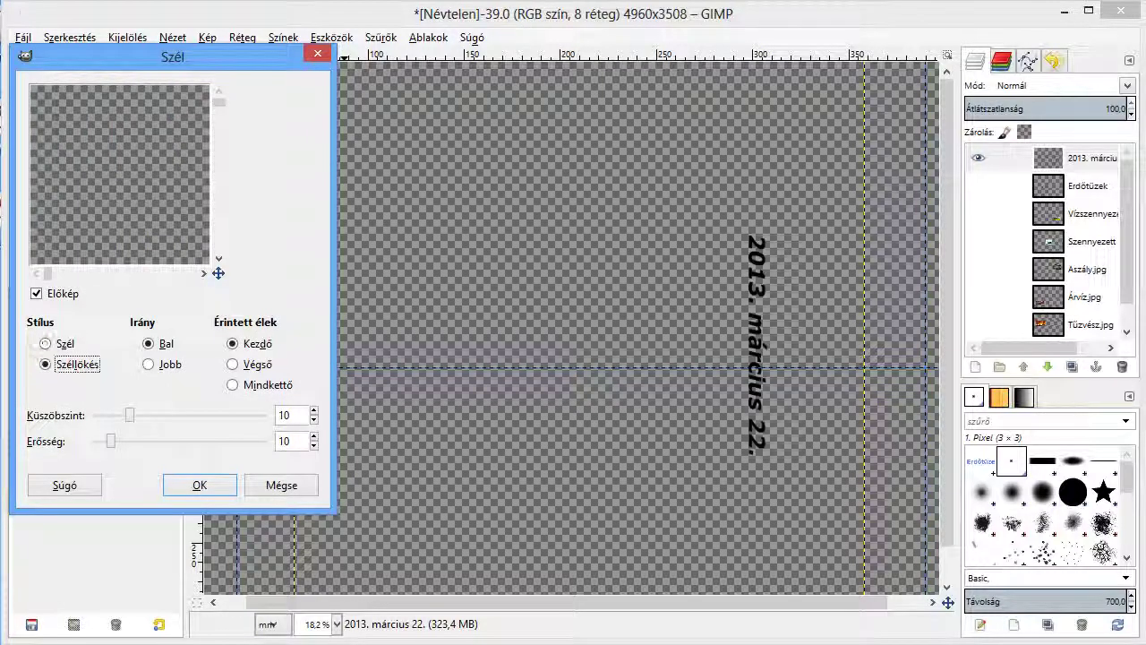
key("Tab")
key("Down")
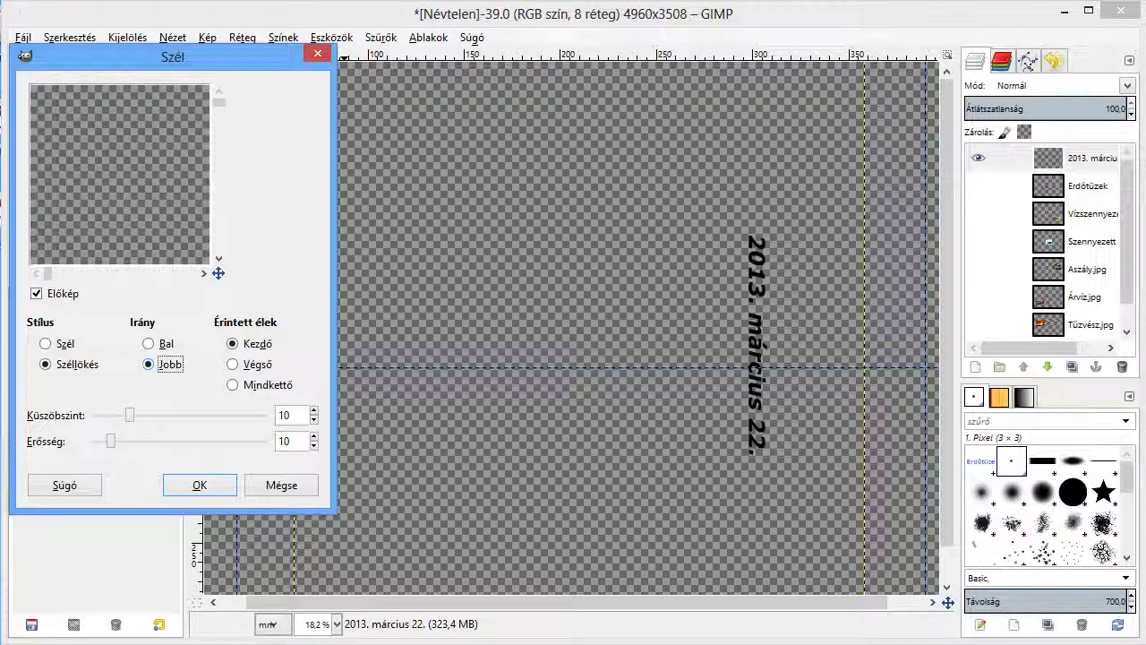
key("Tab")
key("Tab")
key("Right")
key("Right")
key("Right")
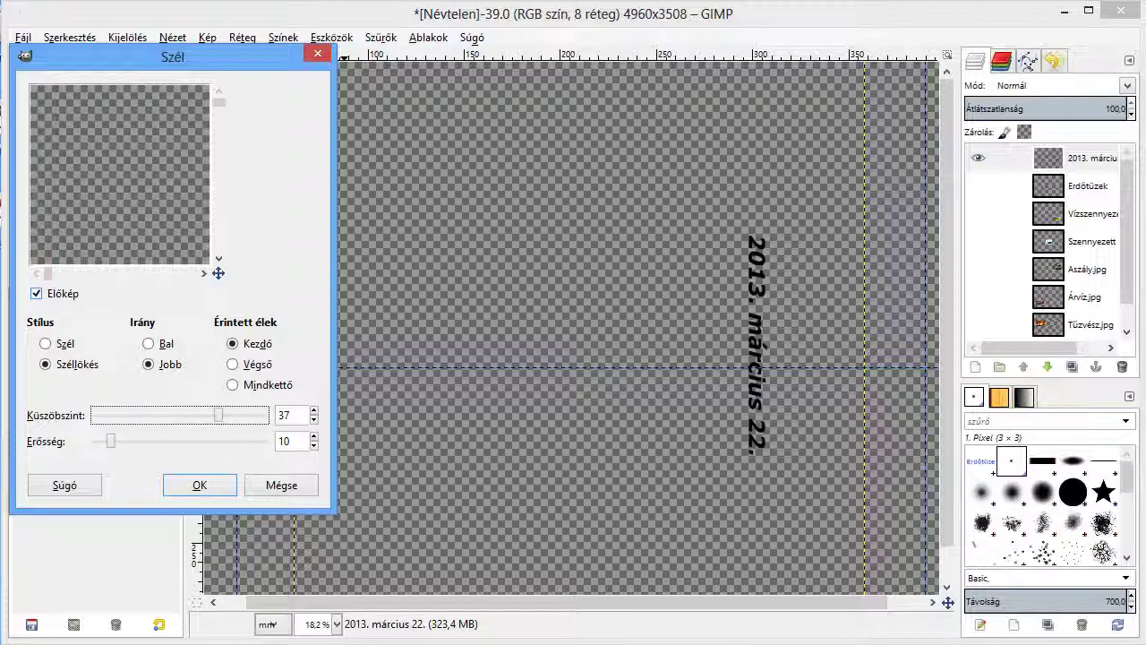
scroll(119, 174, "right", 5)
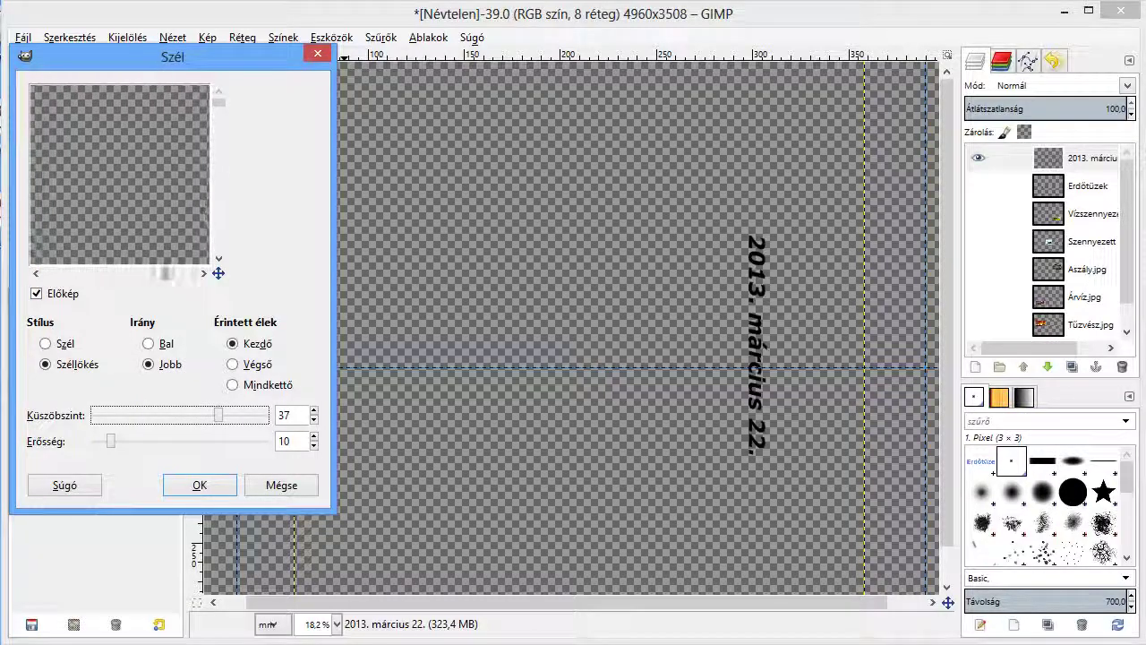
left_click_drag(219, 274, 215, 271)
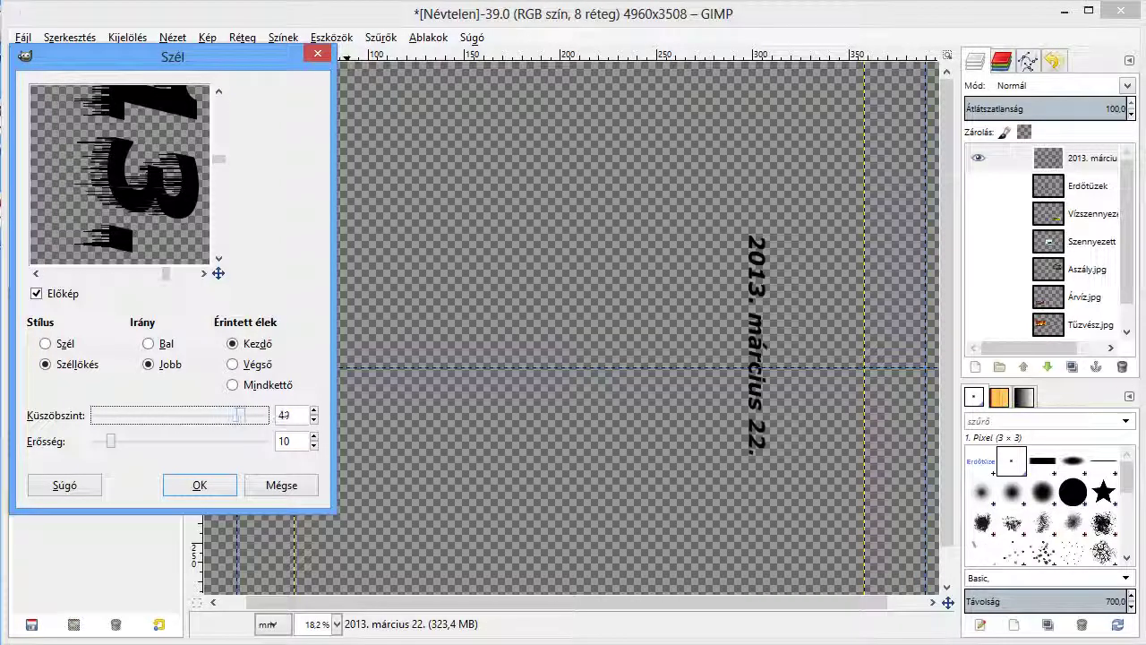
scroll(249, 421, "down", 8)
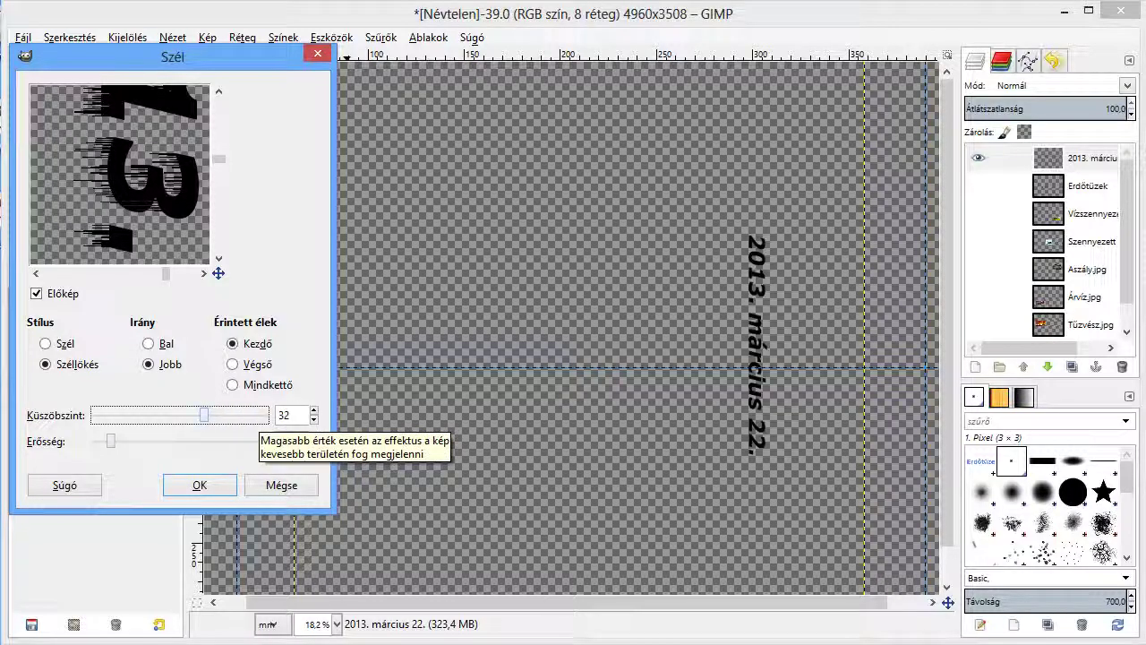
scroll(126, 442, "up", 20)
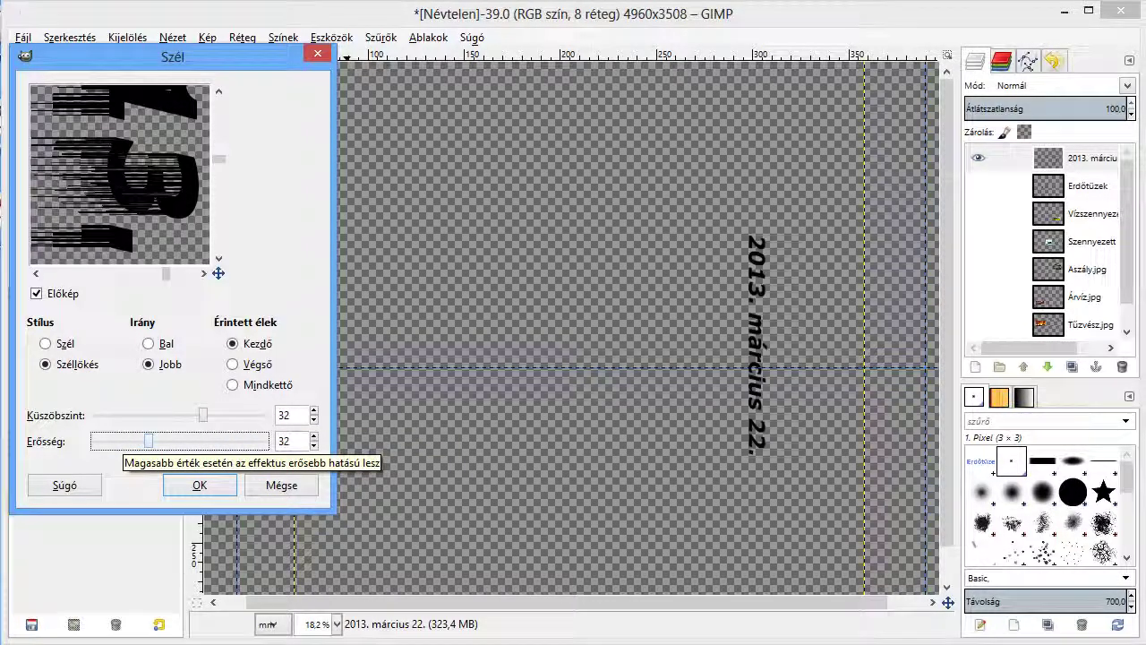
scroll(202, 417, "down", 2)
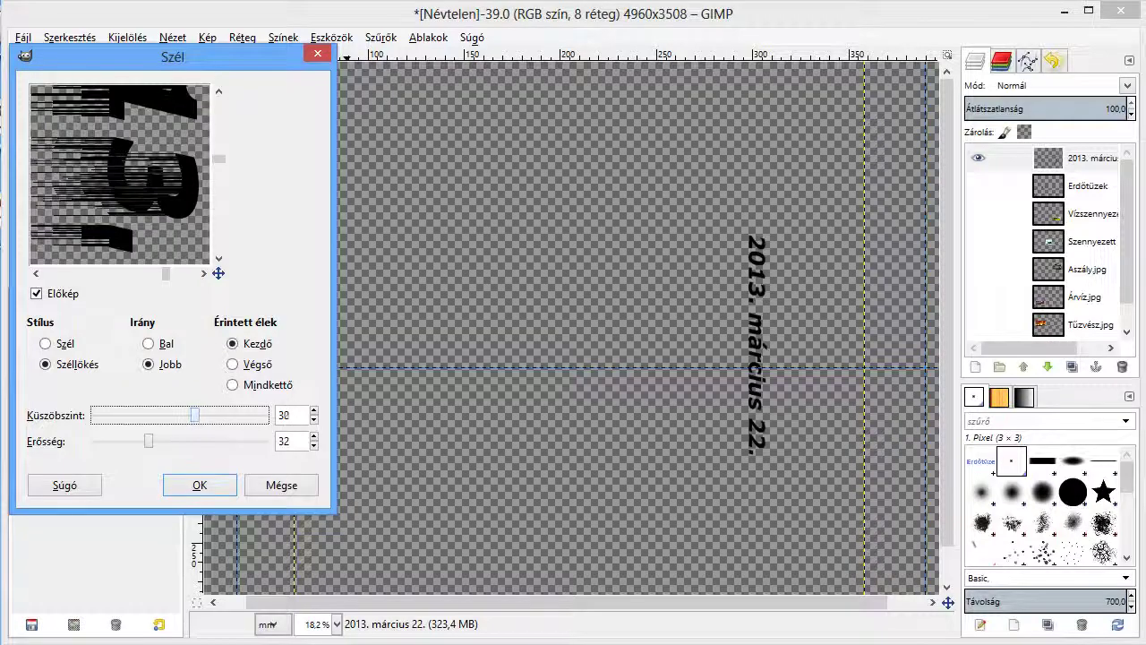
scroll(202, 417, "up", 1)
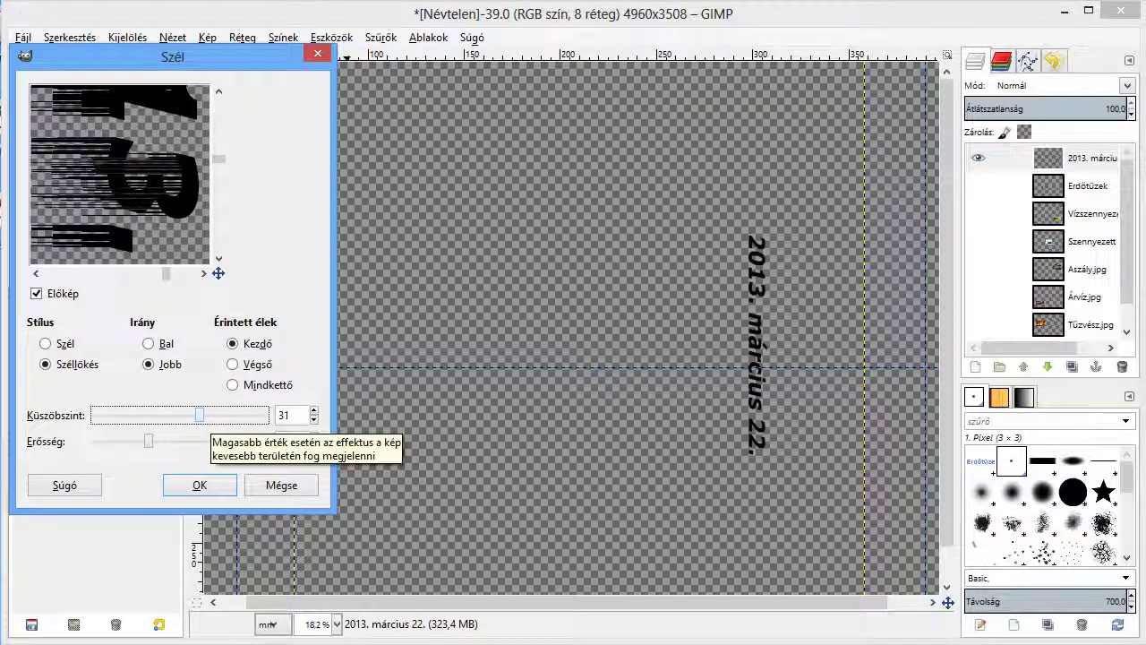
scroll(135, 441, "down", 5)
scroll(134, 442, "down", 3)
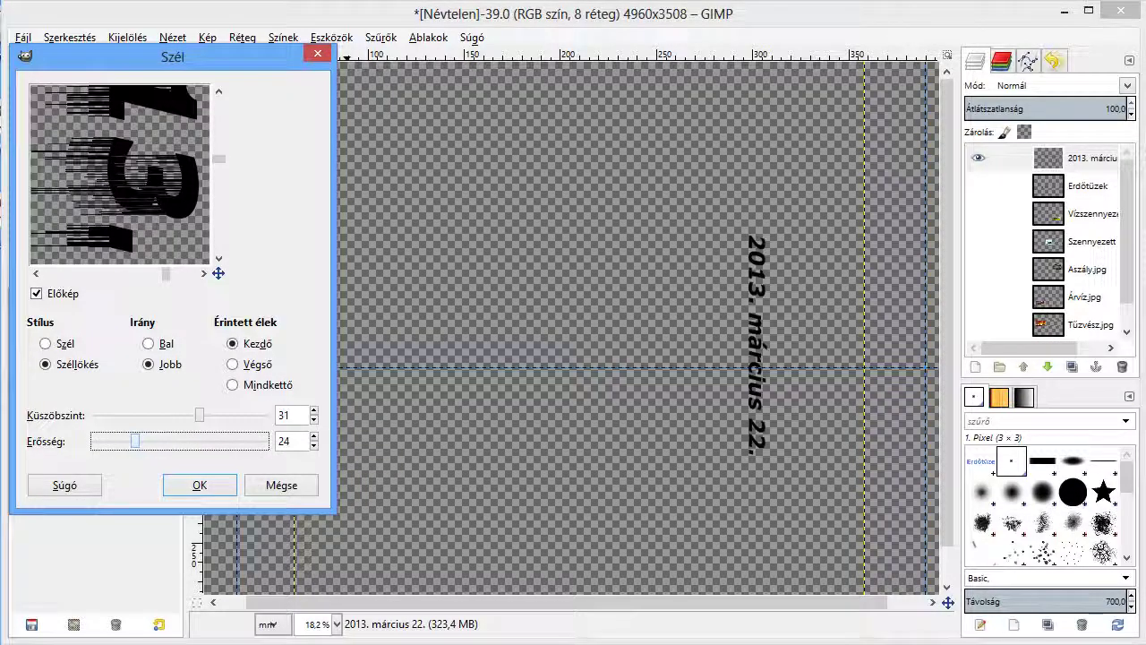
scroll(136, 441, "up", 9)
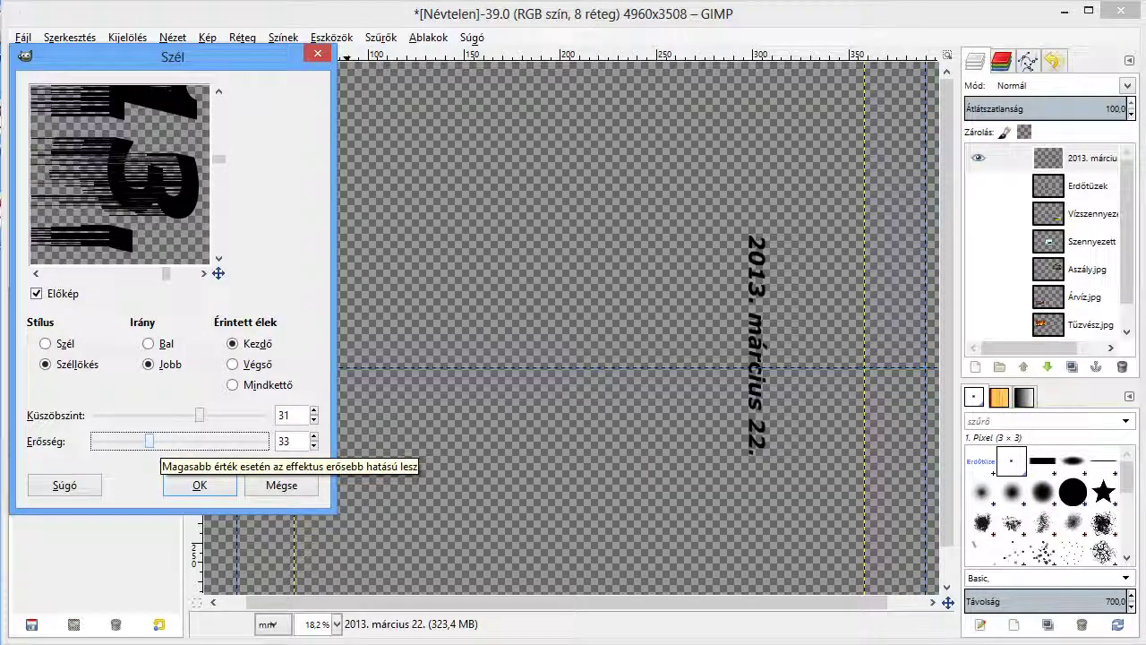
scroll(148, 442, "up", 3)
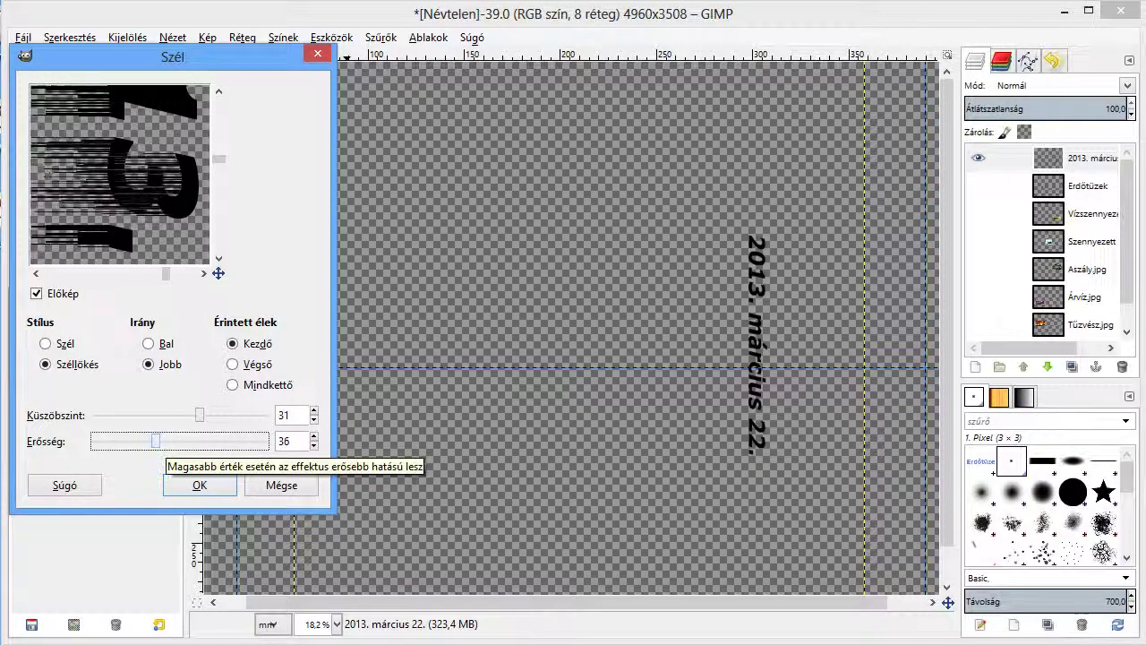
left_click(199, 484)
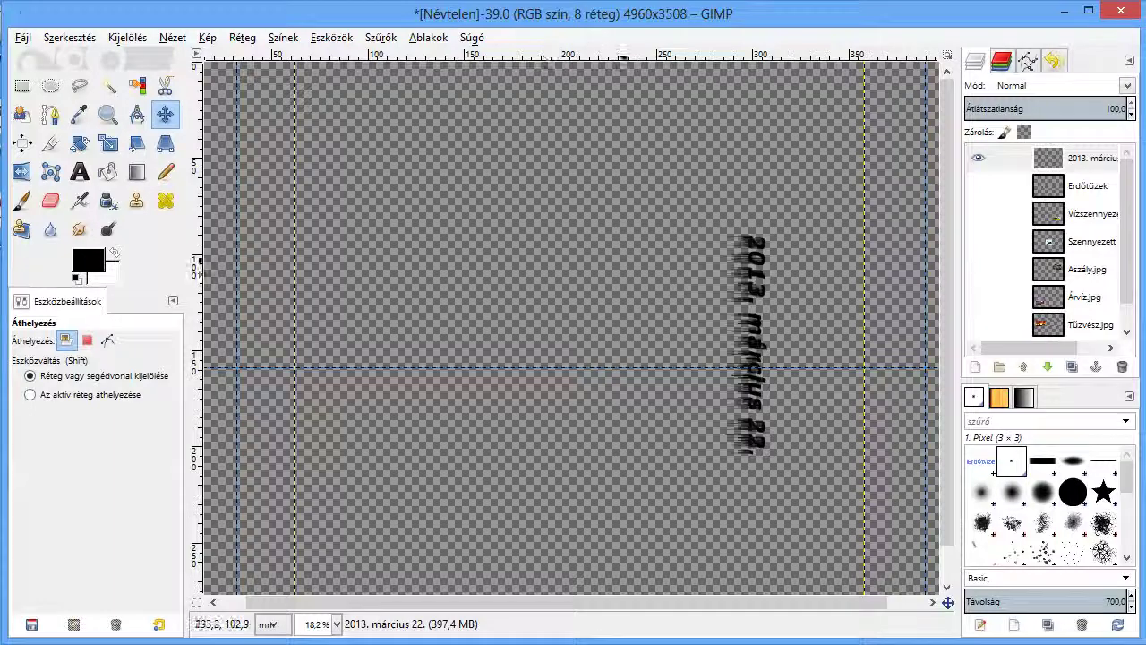
Rotate the date layer 90° counter-clockwise back to horizontal and zoom in on it.
right_click(625, 263)
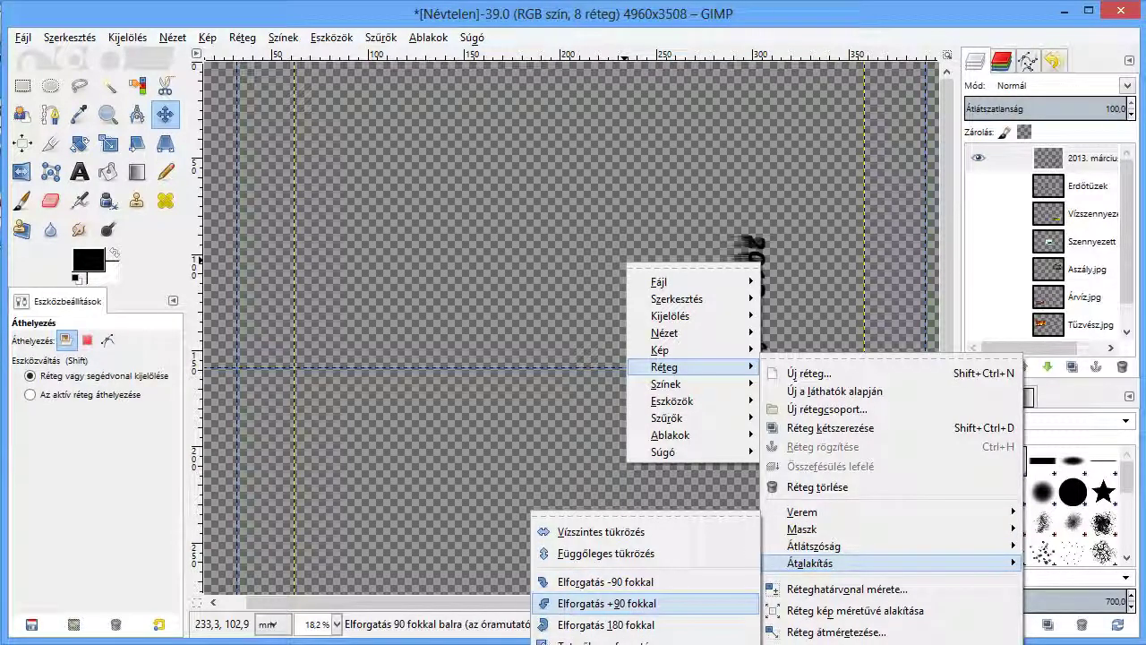
left_click(618, 602)
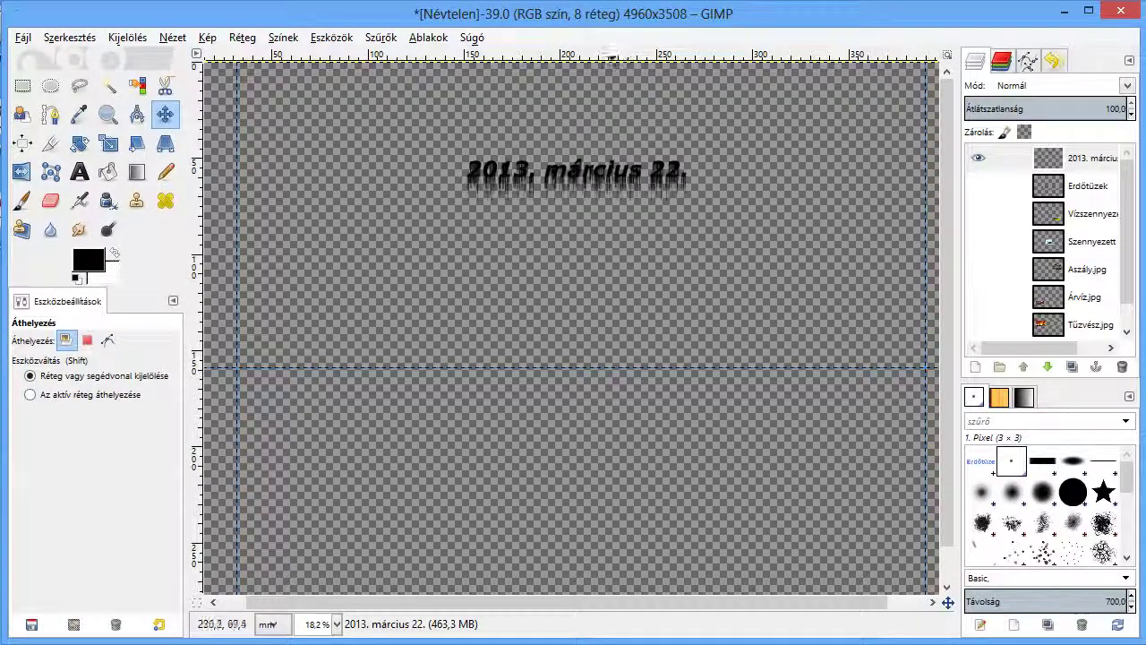
left_click(108, 339)
scroll(529, 159, "up", 2)
scroll(528, 159, "up", 1)
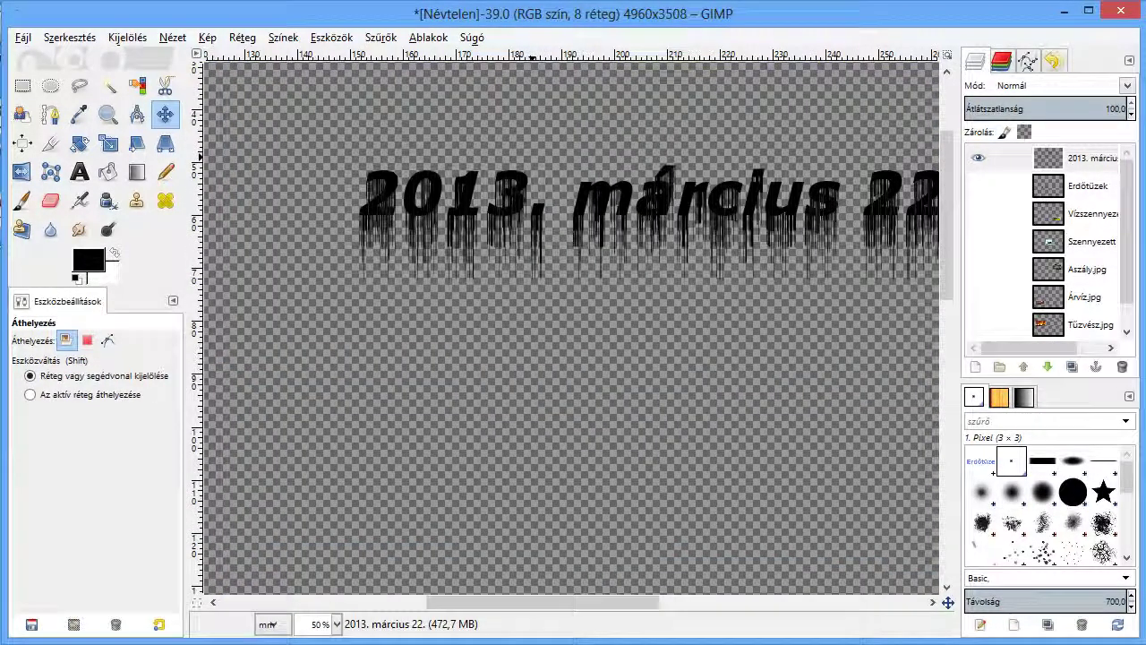
scroll(574, 210, "up", 1)
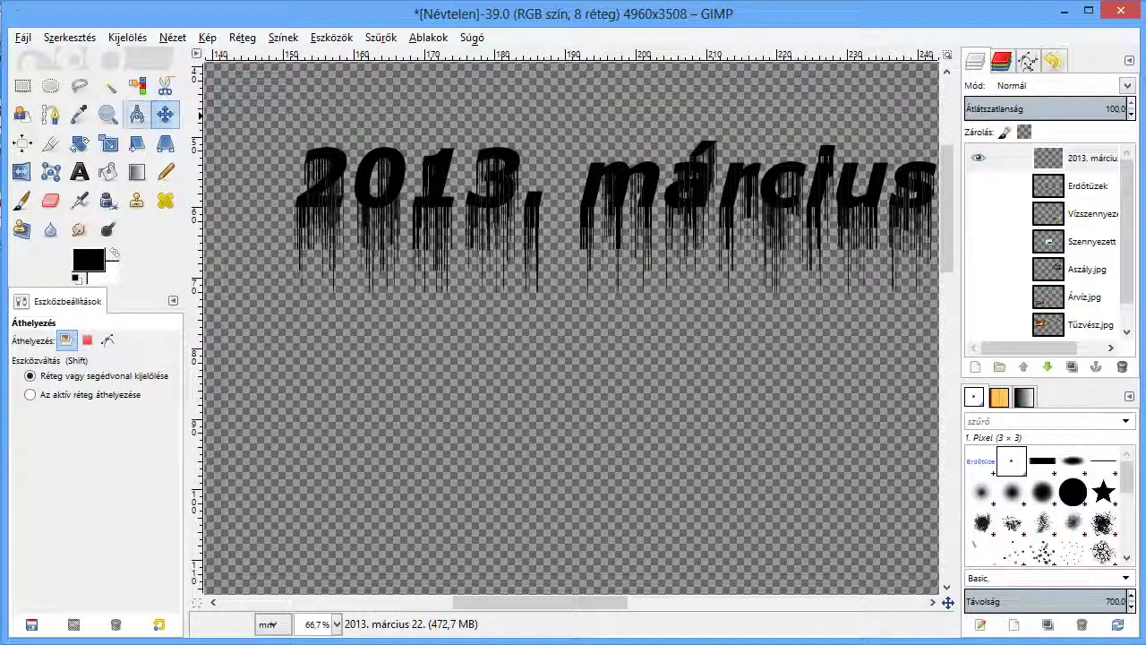
Select the black dripping date text by colour with threshold 28.
left_click(136, 85)
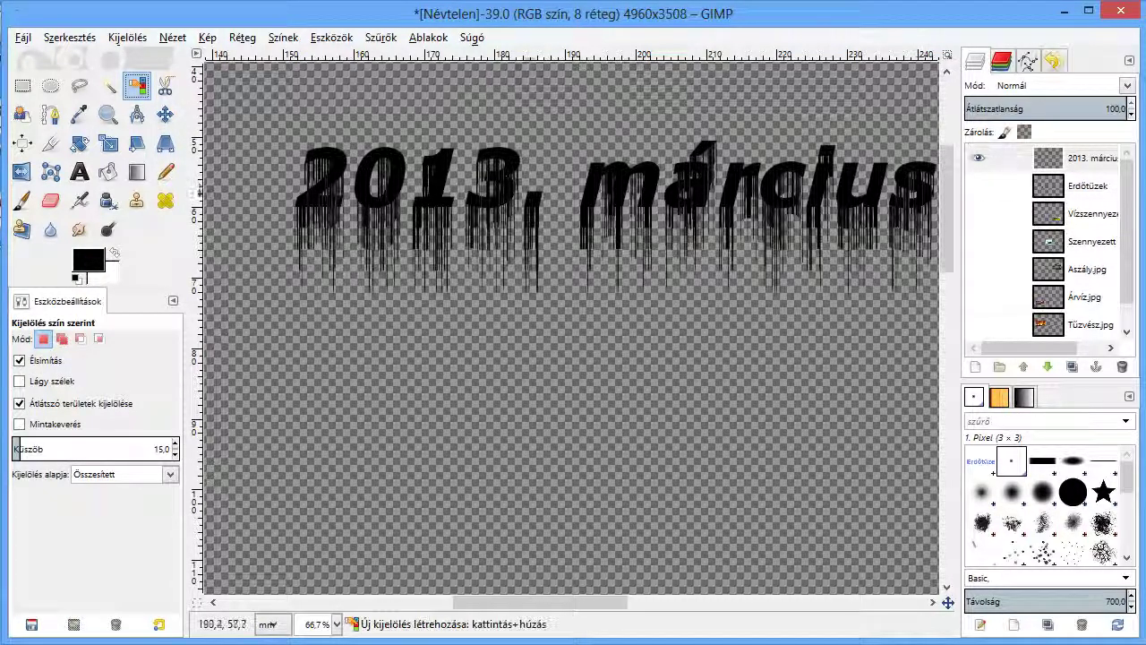
left_click(402, 154)
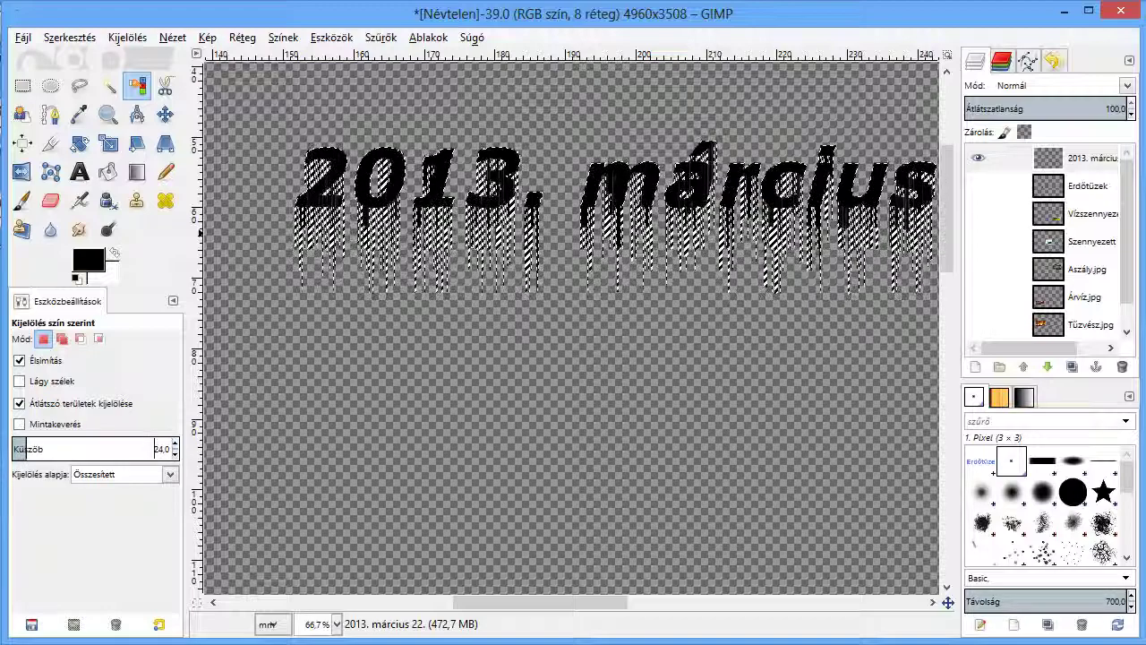
key("Up")
key("Up")
key("Up")
key("Up")
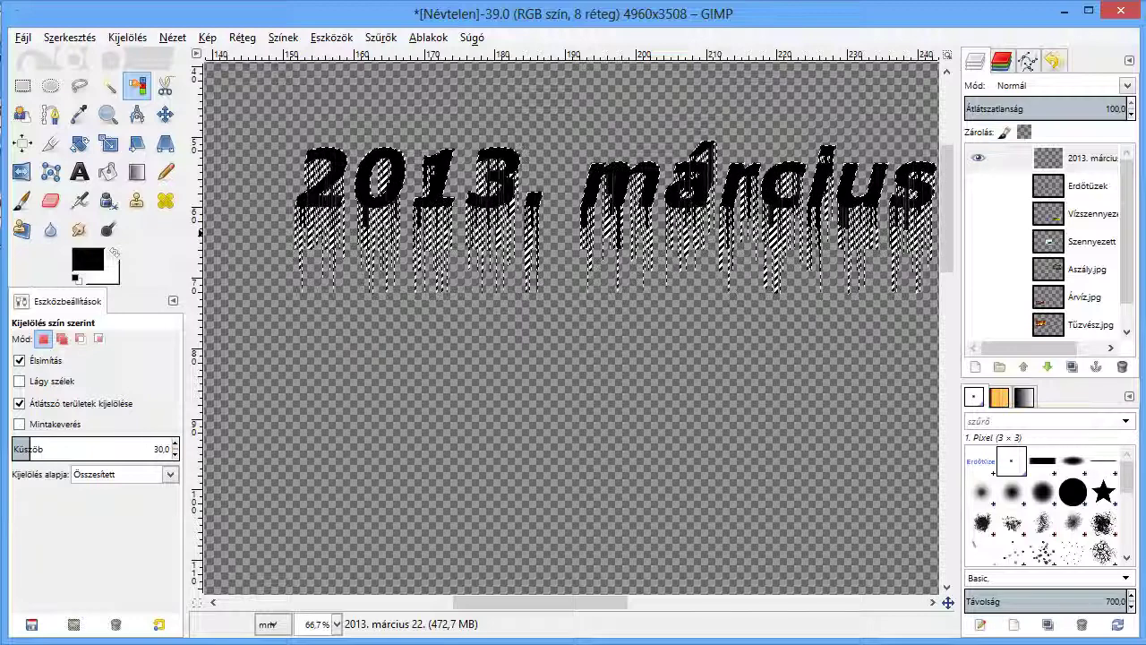
Set the foreground colour to a light teal.
left_click(88, 260)
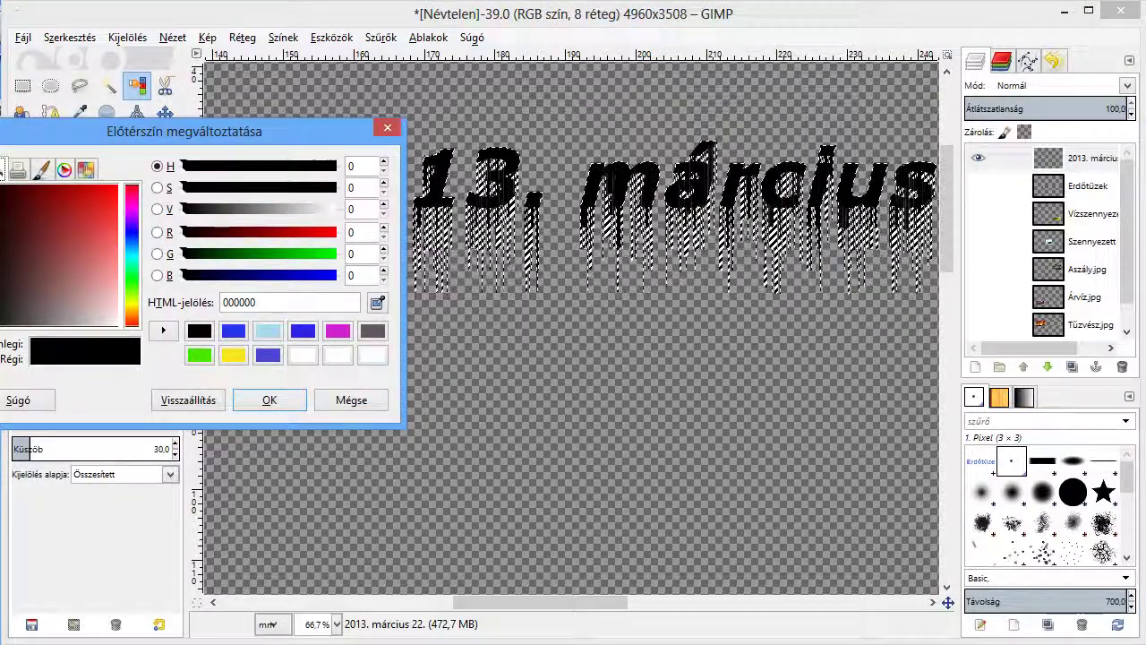
left_click(251, 166)
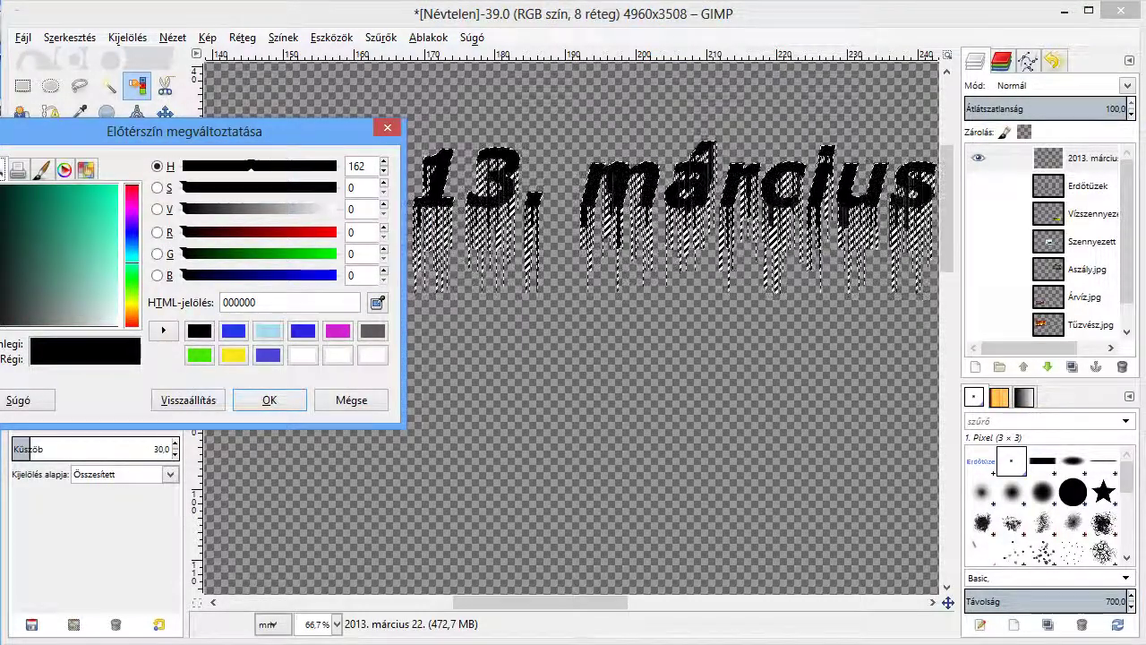
left_click(97, 256)
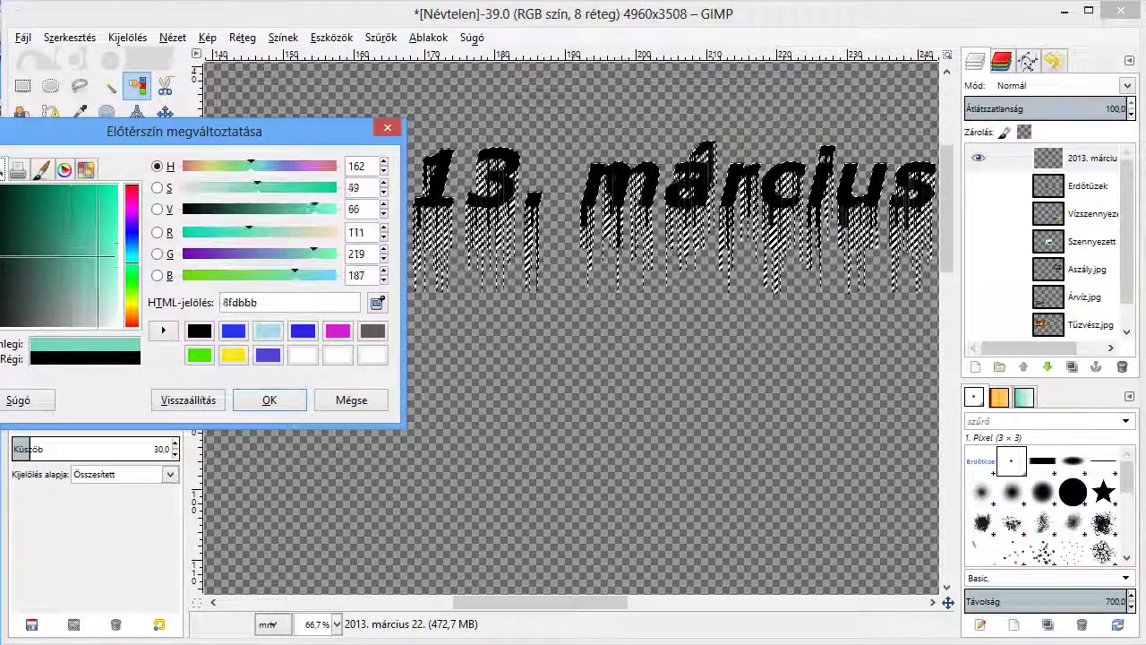
left_click_drag(97, 256, 117, 264)
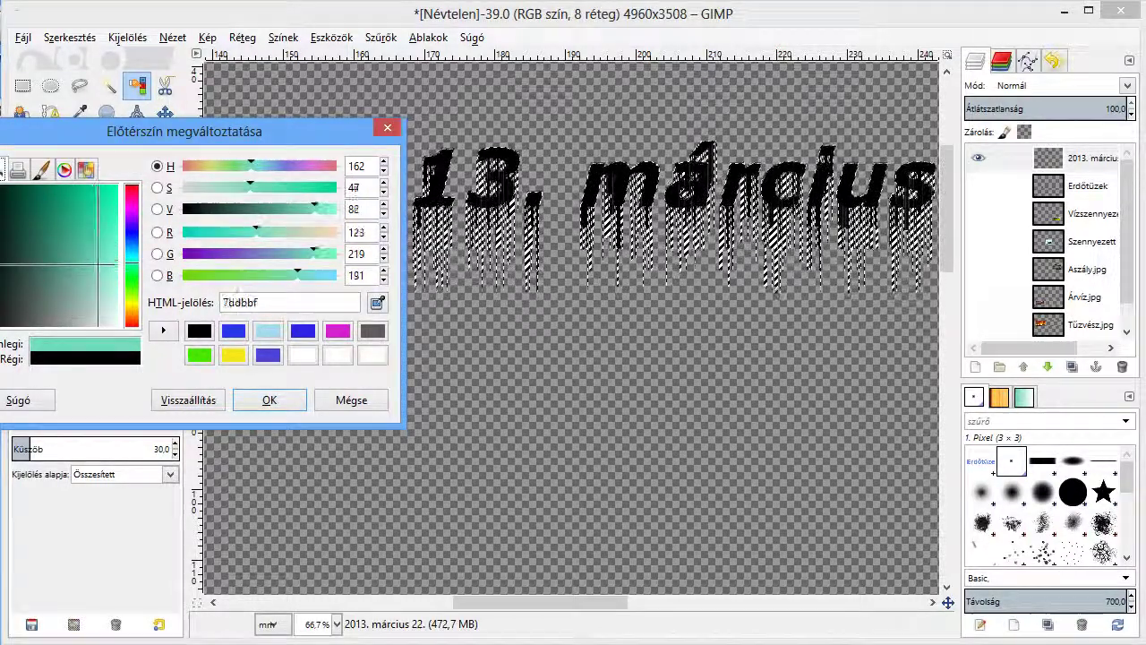
left_click(269, 399)
Set the background colour to a strong blue, 434be8.
left_click(115, 272)
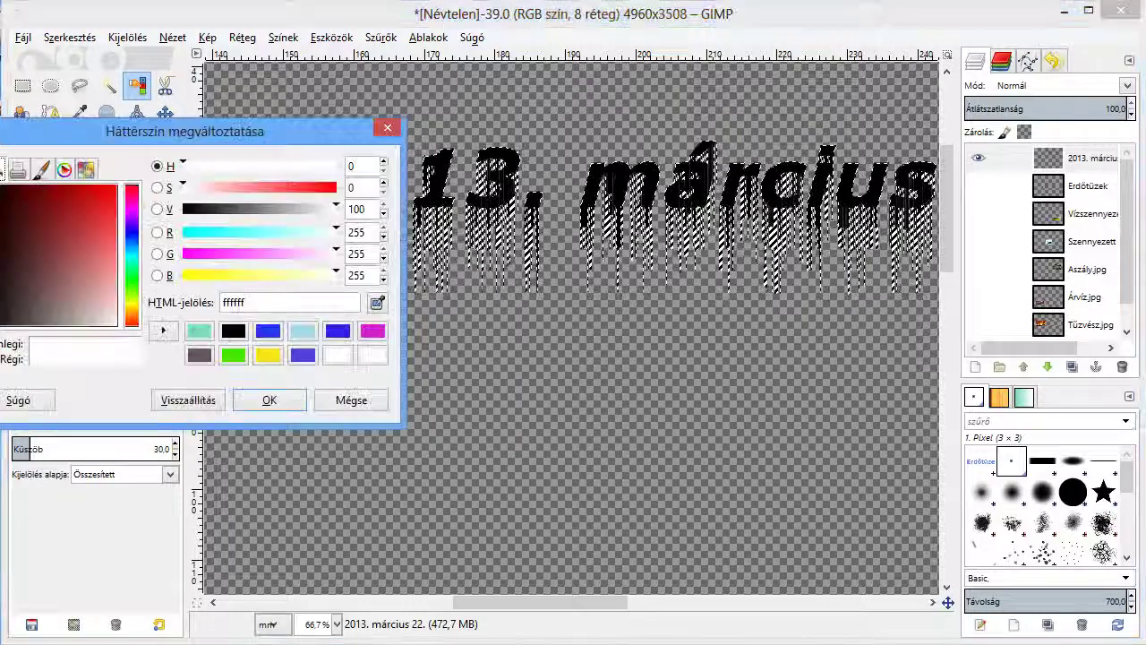
left_click(302, 355)
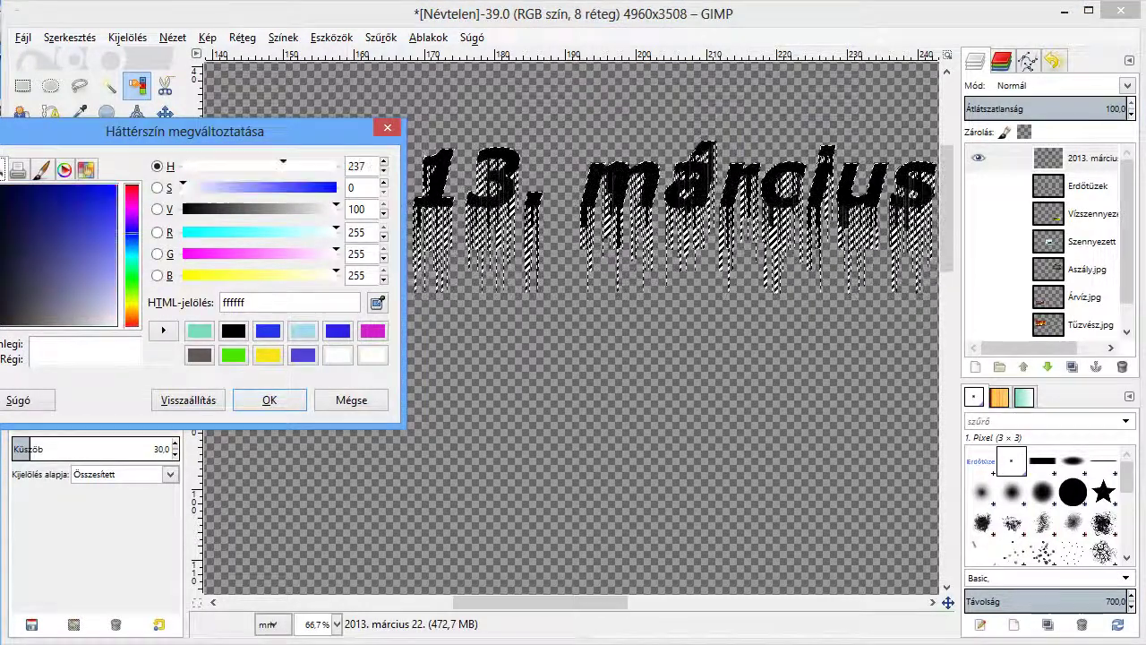
mouse_move(96, 246)
left_mouse_down()
mouse_move(106, 226)
mouse_move(97, 207)
left_mouse_up()
left_click(270, 400)
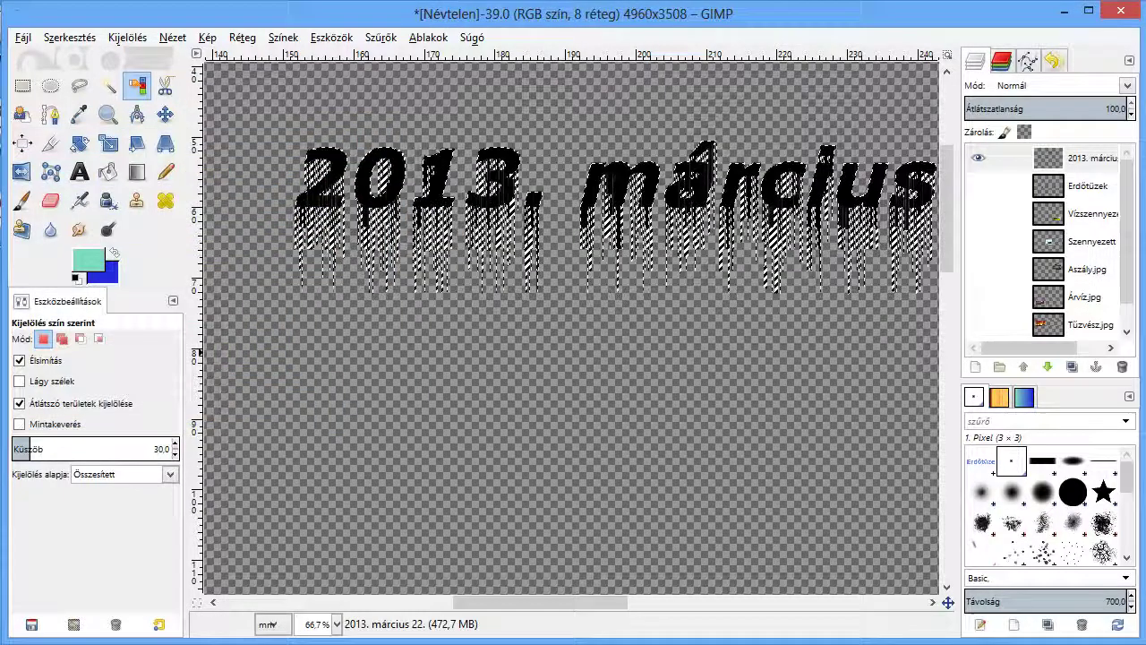
left_click(136, 171)
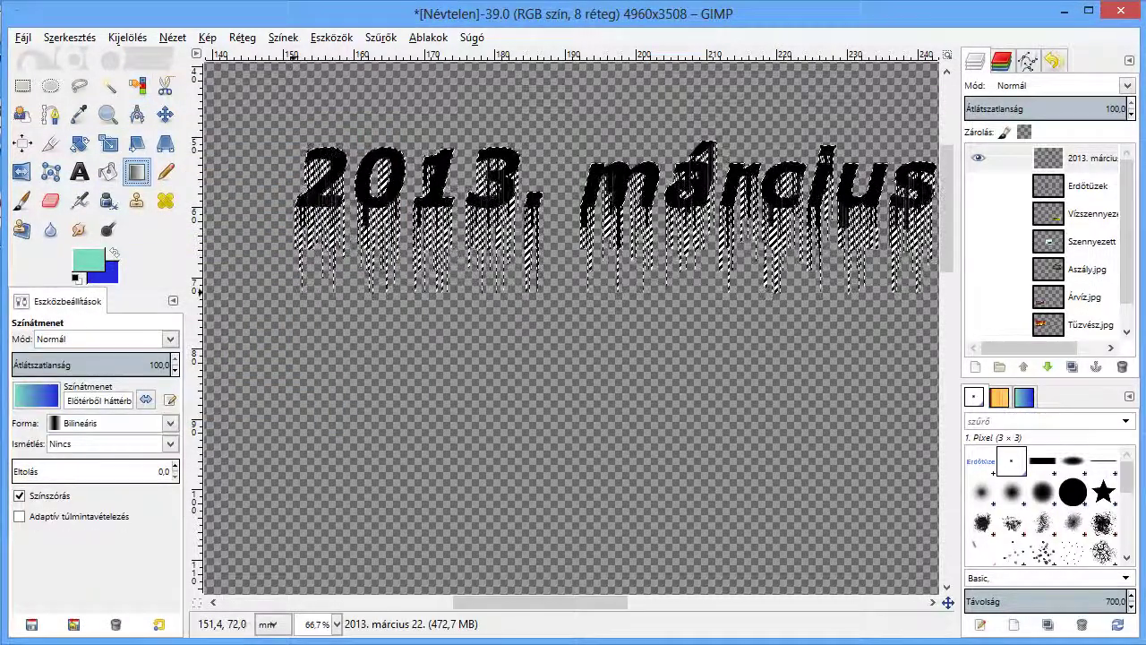
Shade the selected date text with a teal-to-blue gradient running left to right.
key("minus")
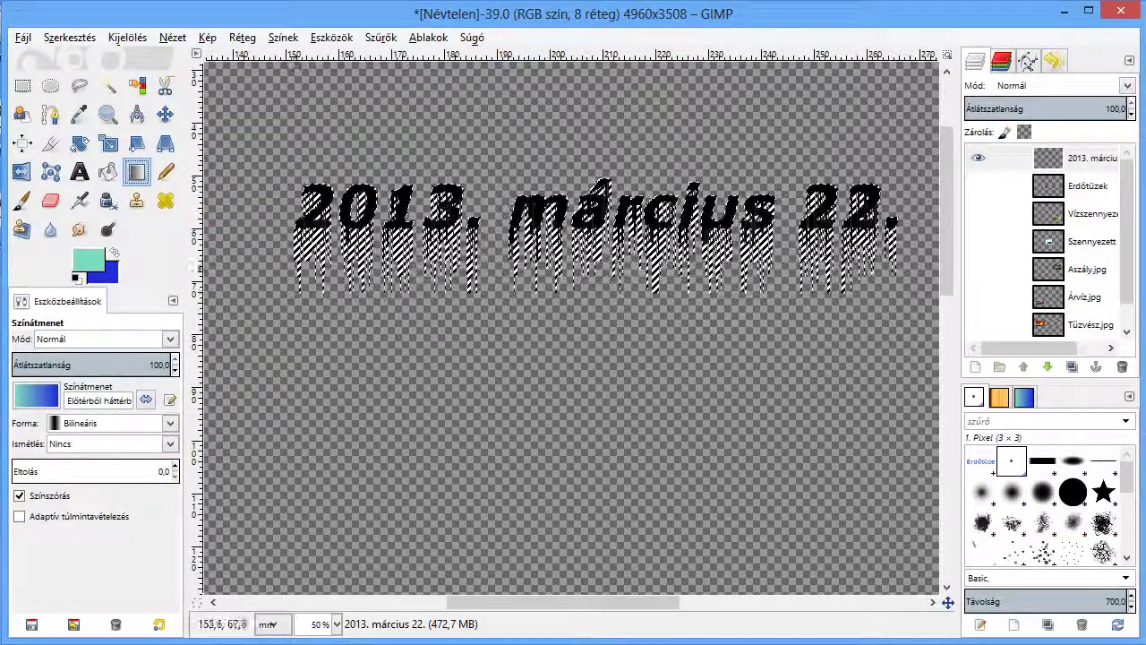
left_click_drag(276, 291, 826, 199)
left_click_drag(746, 212, 887, 153)
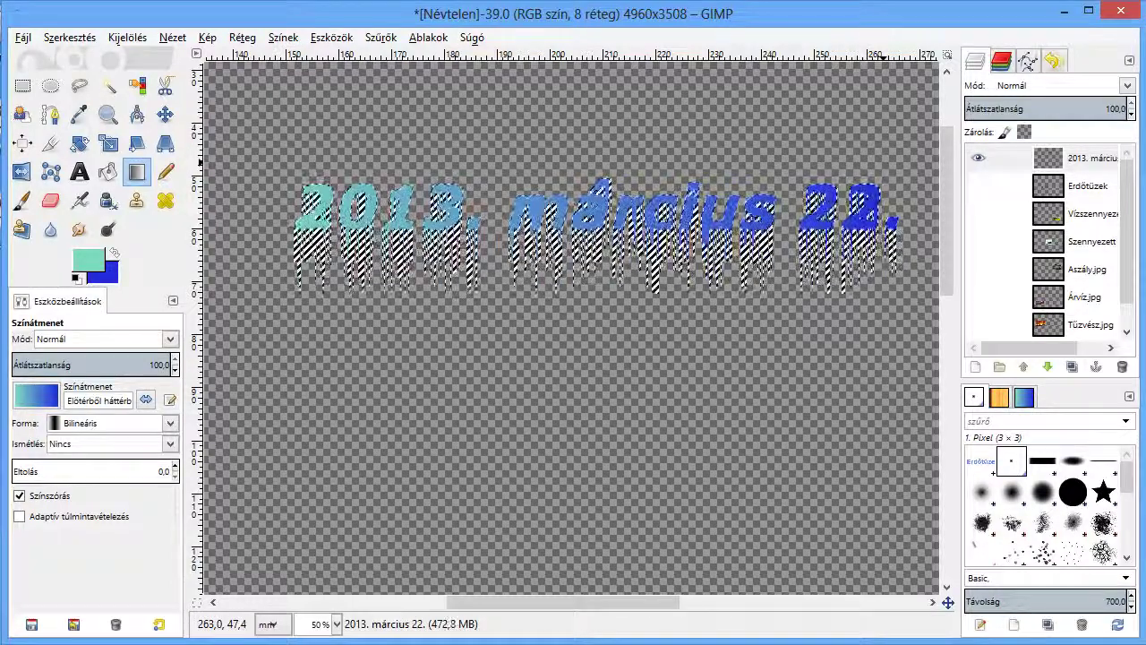
left_click_drag(346, 263, 856, 133)
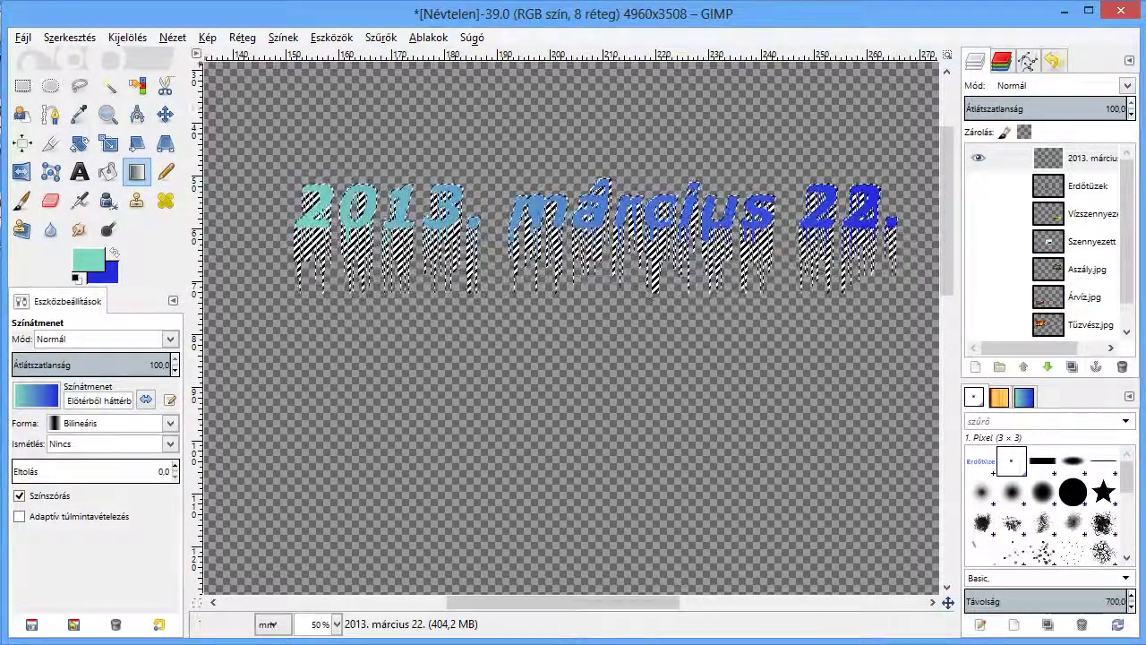
left_click(127, 38)
Clear the selection, duplicate the date text layer, and hide the drip copy.
left_click(148, 80)
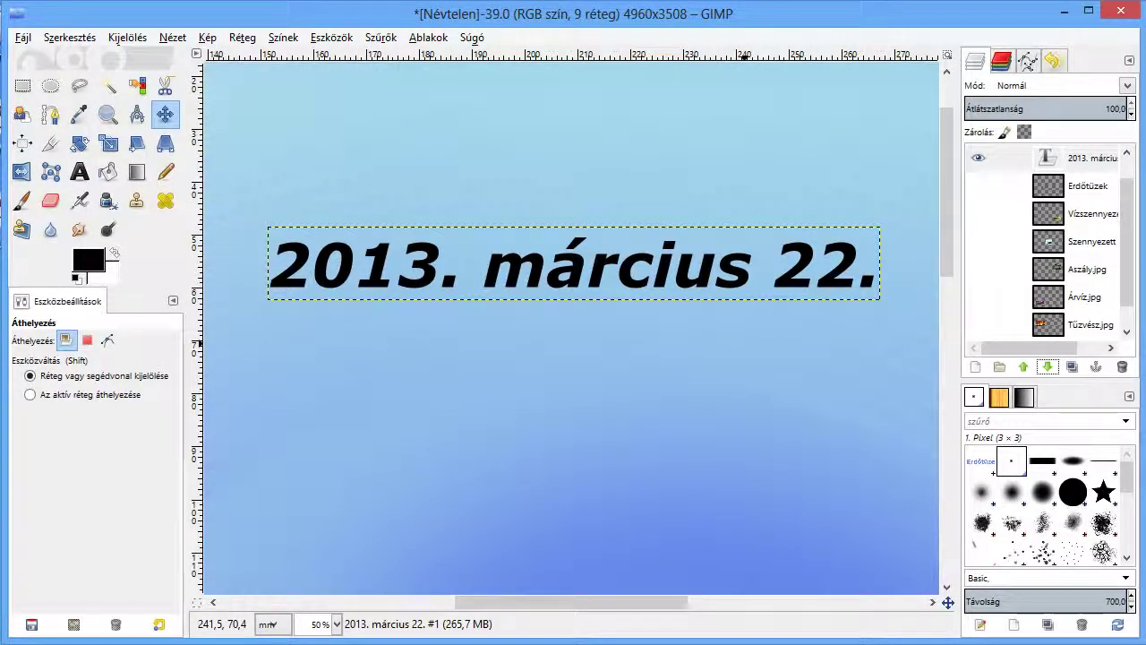
left_click(1003, 158)
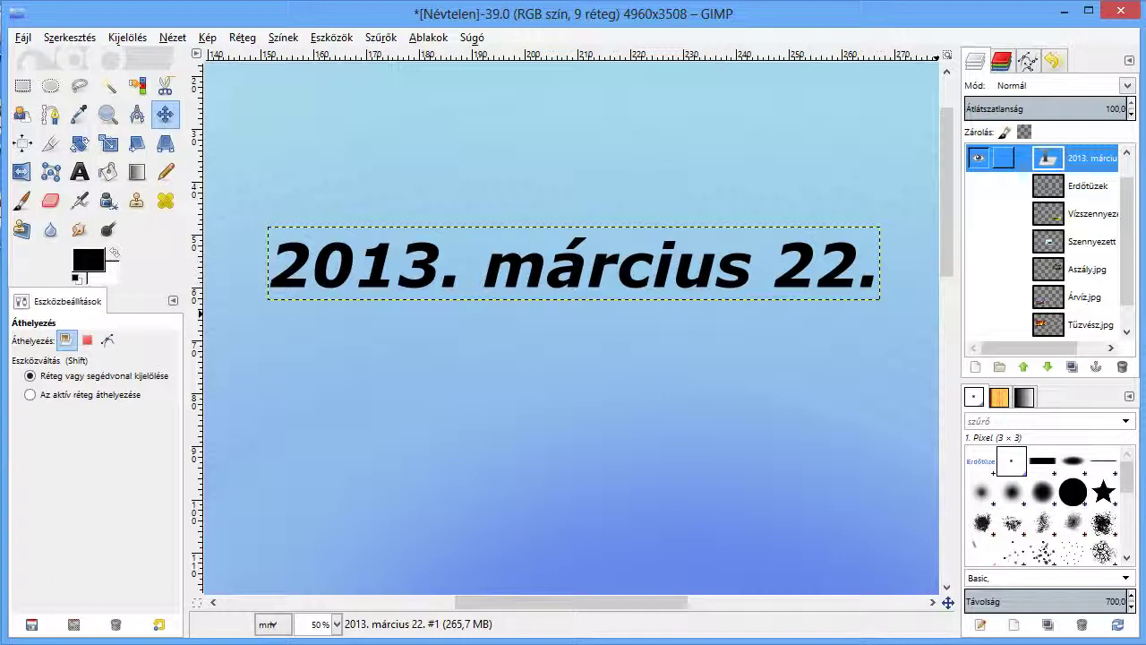
left_click(1072, 367)
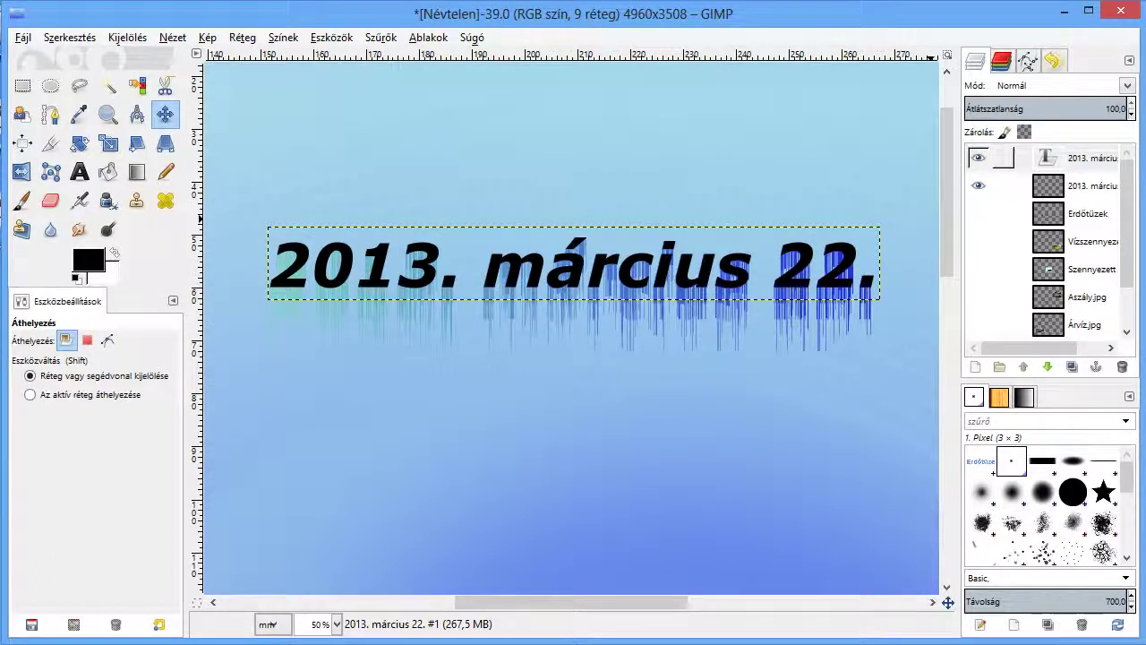
left_click(1003, 158)
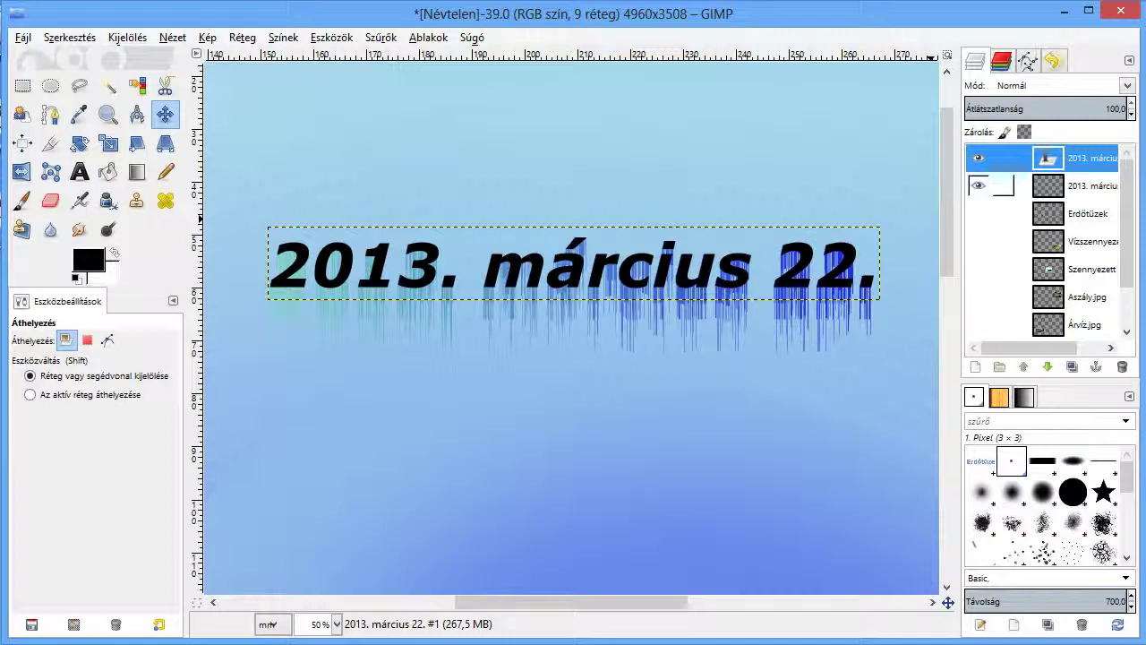
left_click(977, 185)
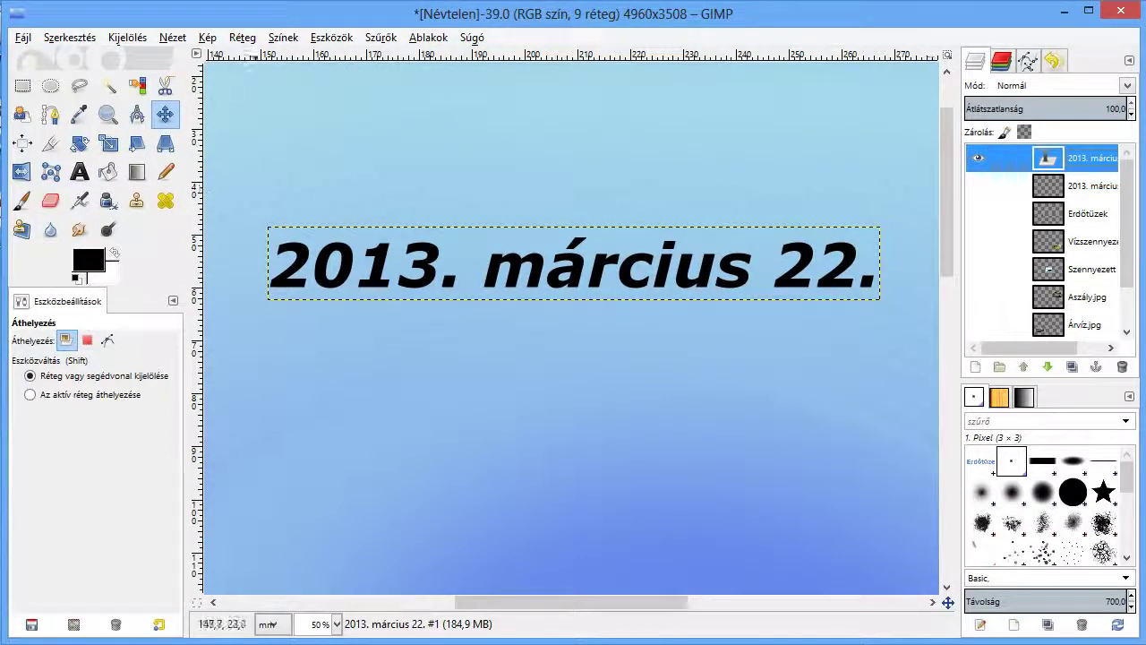
Select the date lettering by colour and fill it with the current pattern.
left_click(137, 85)
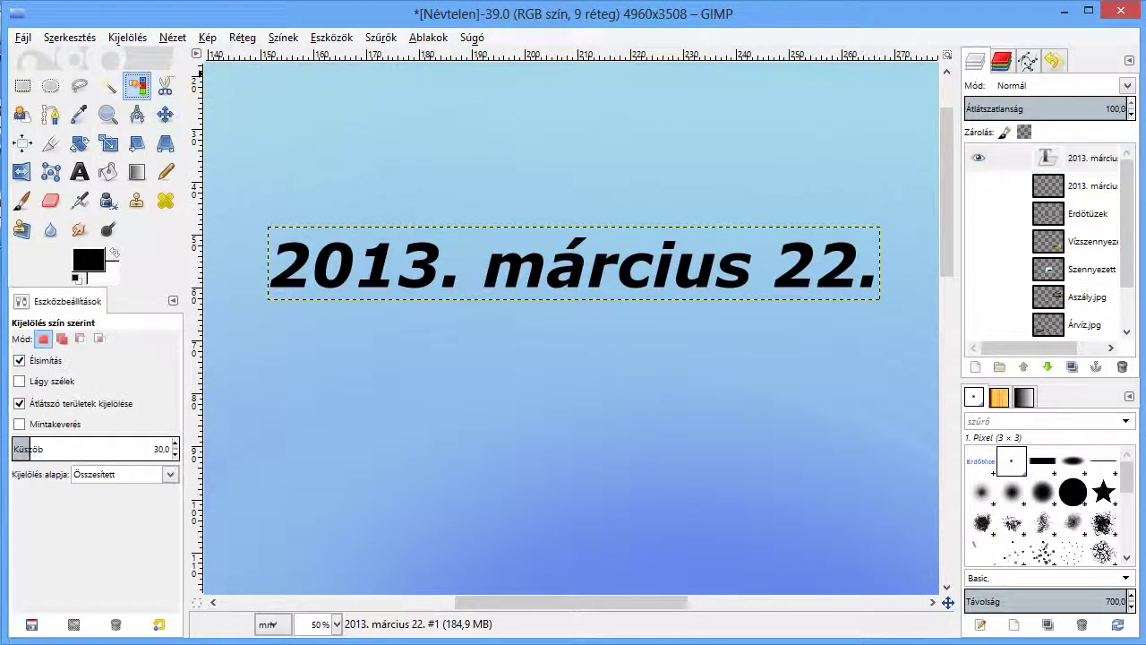
left_click(286, 247)
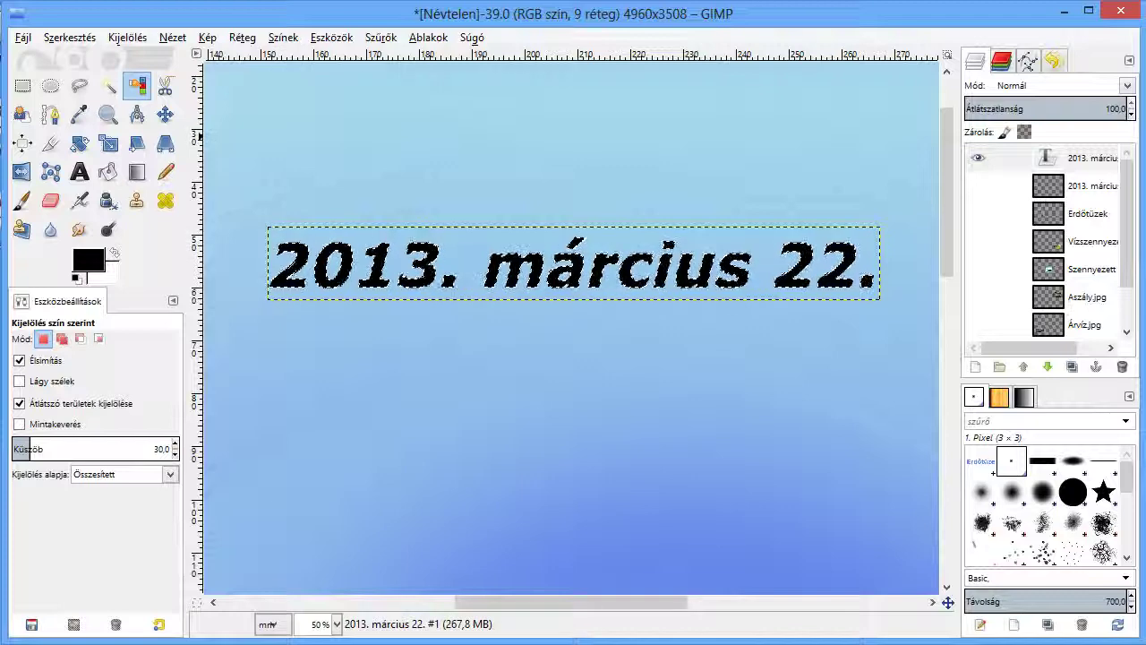
left_click(70, 37)
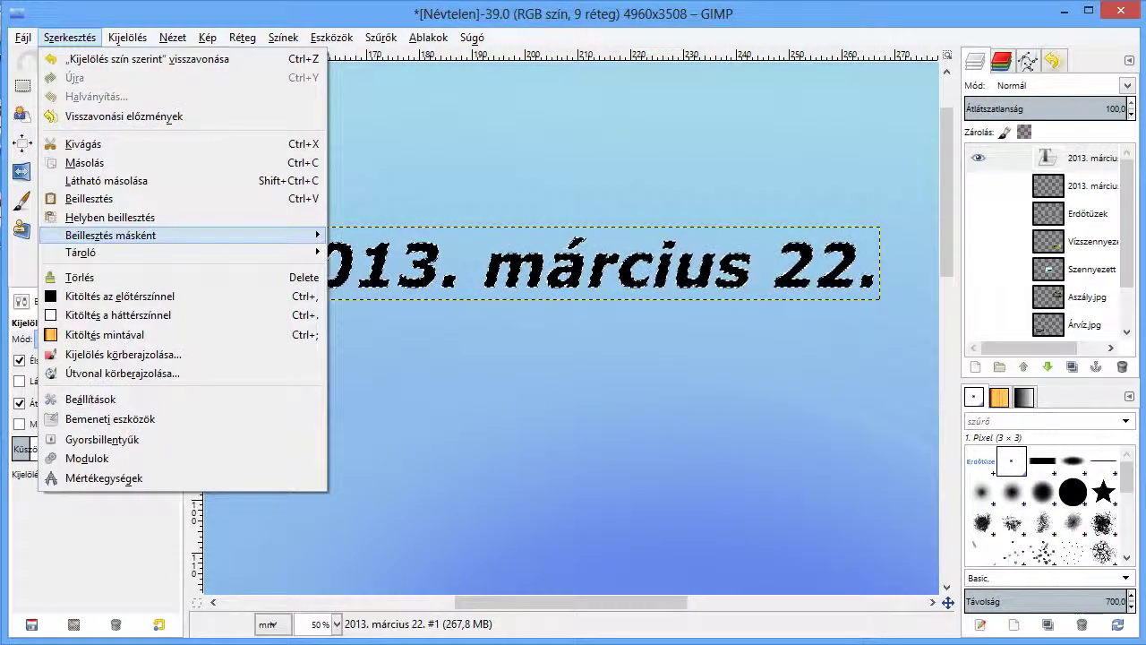
left_click(105, 334)
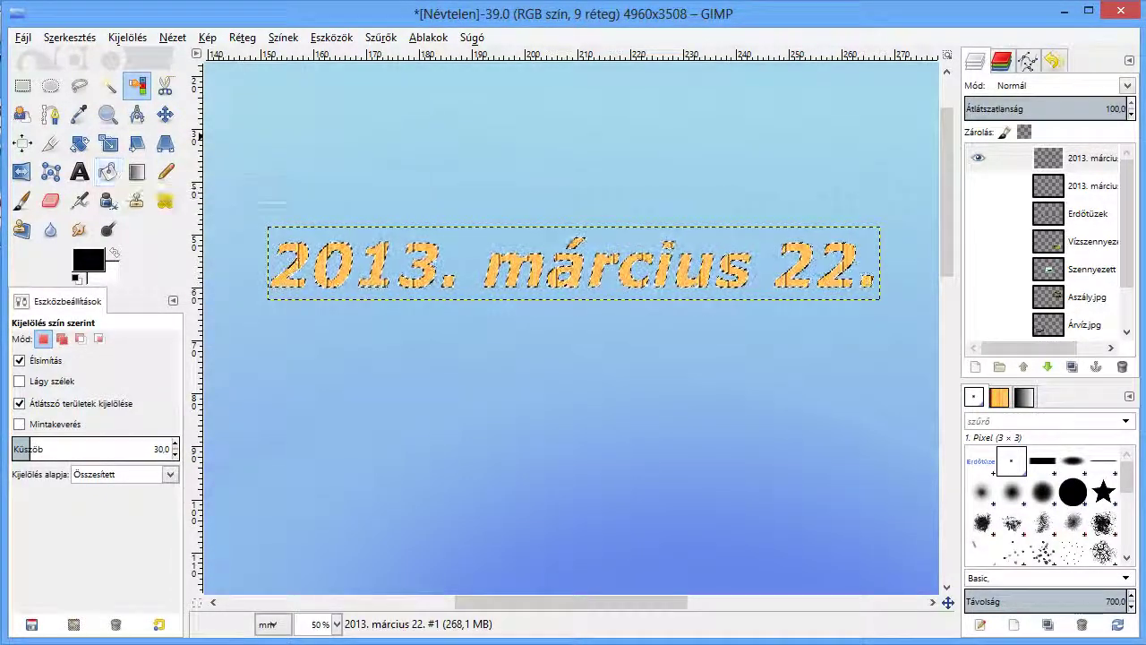
Set Bucket Fill to the Ice pattern and refill the selected date lettering.
left_click(107, 172)
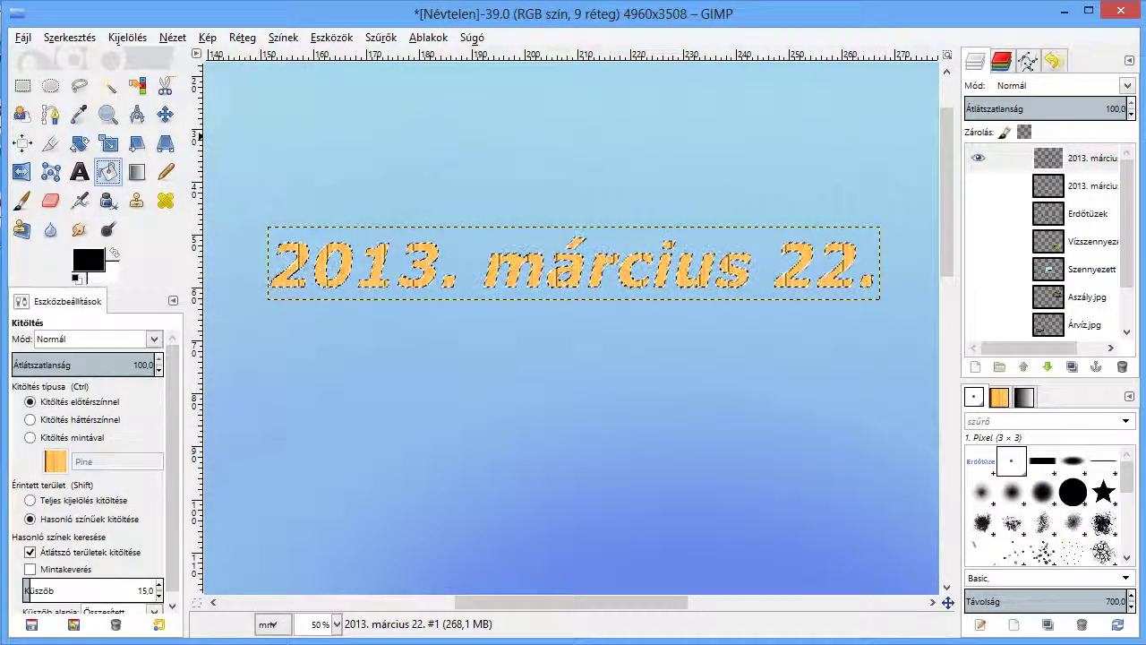
left_click(30, 437)
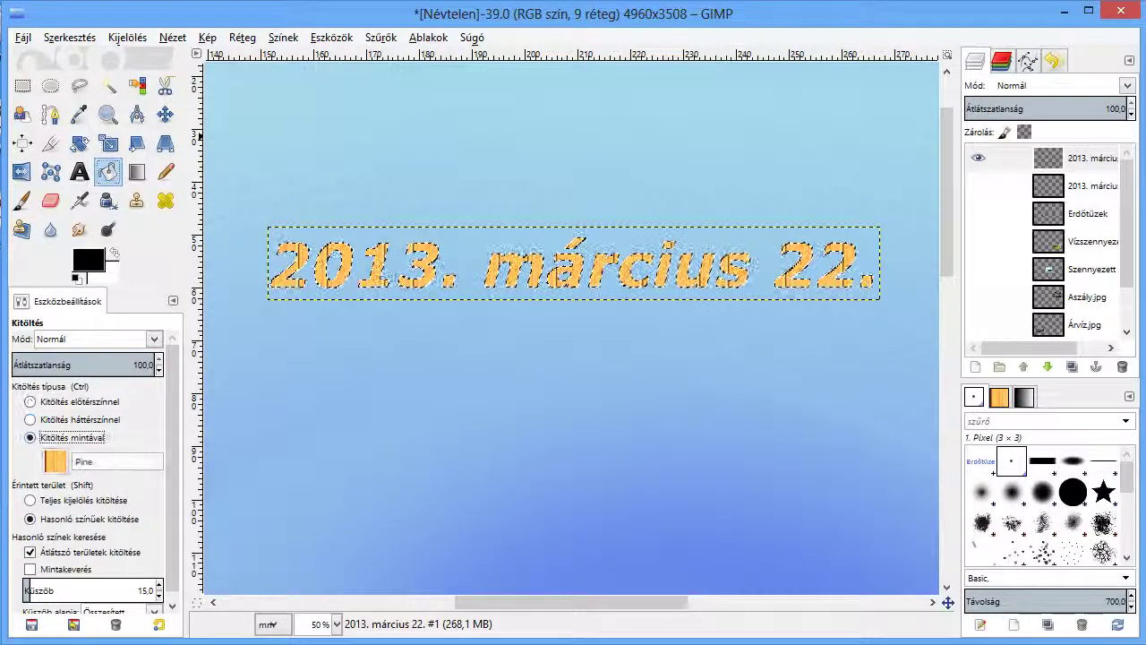
left_click(55, 461)
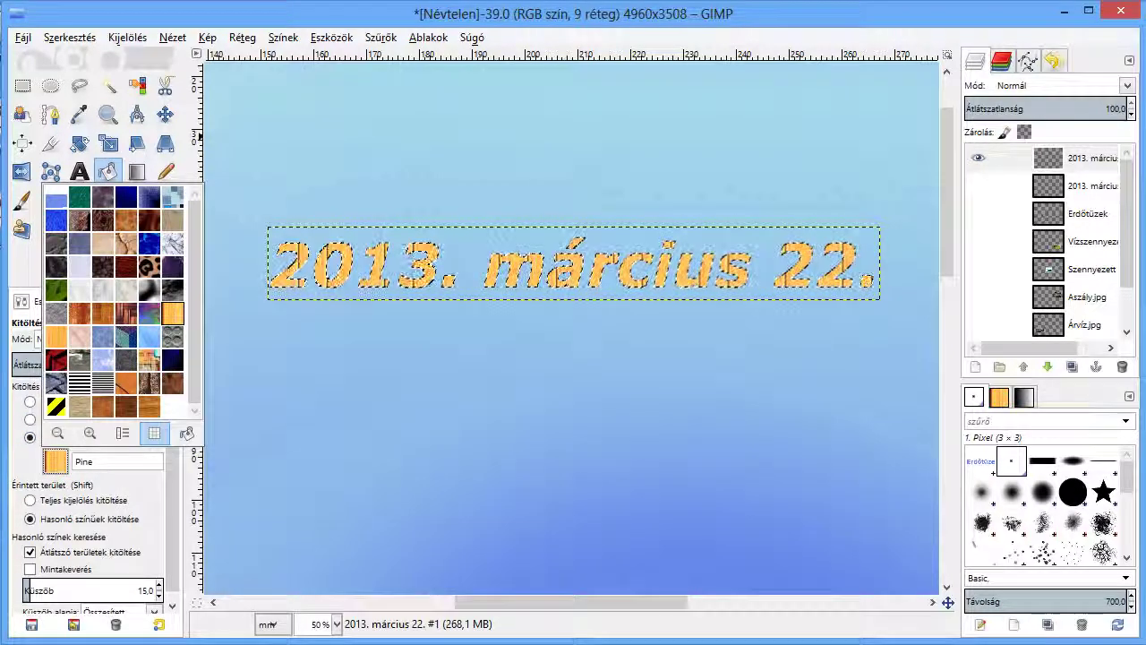
left_click(79, 265)
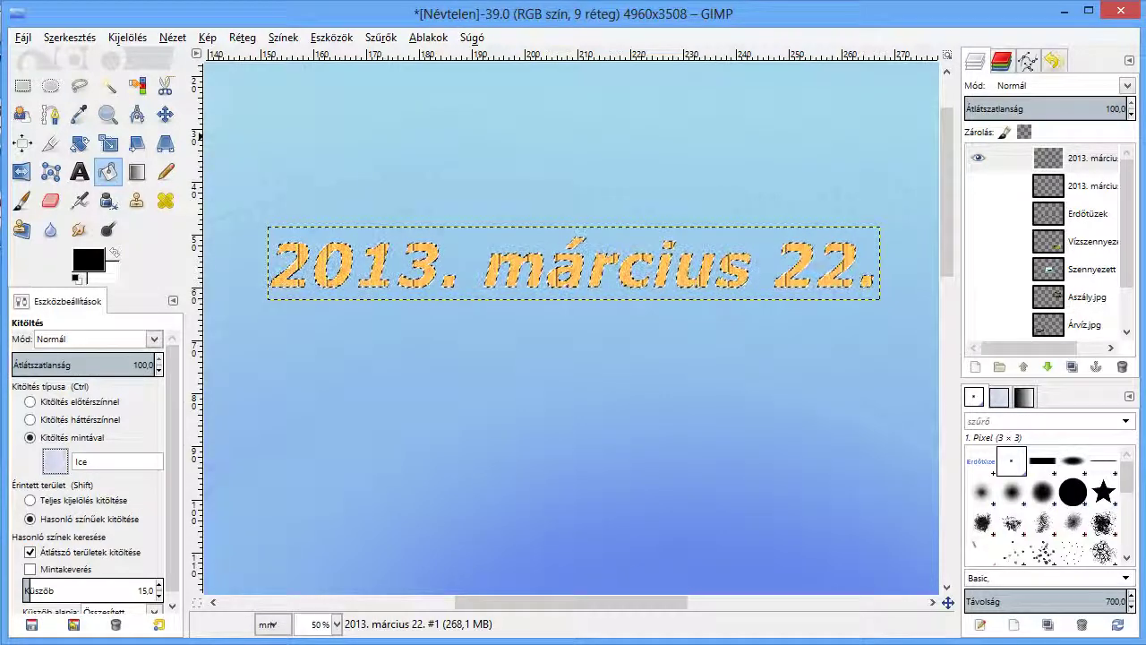
left_click(127, 36)
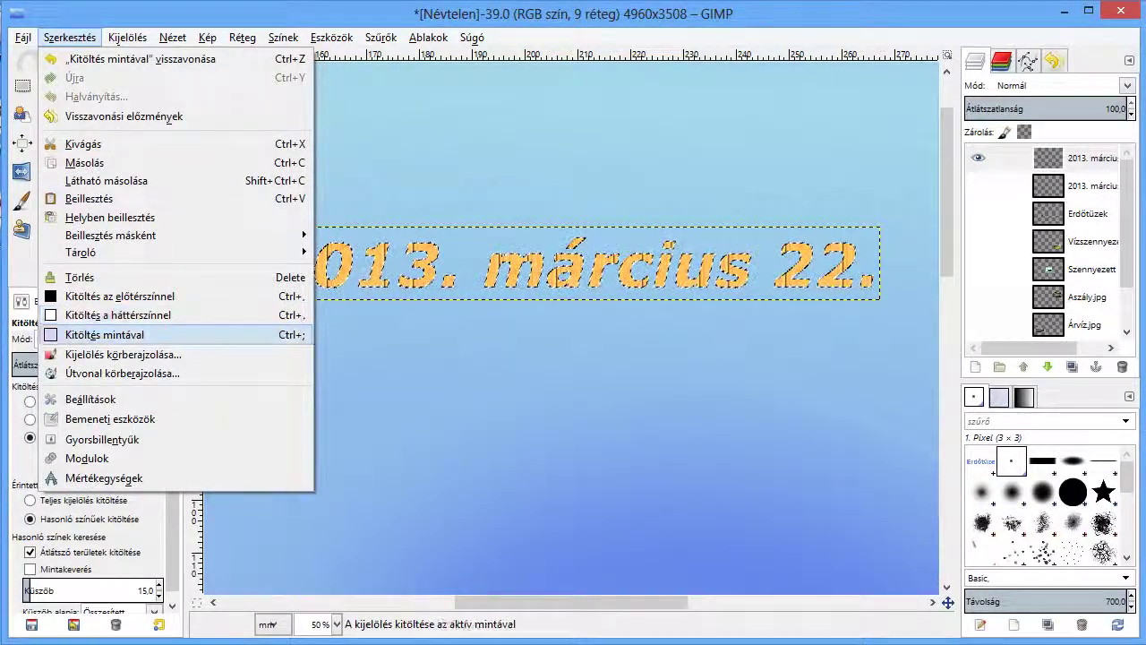
left_click(105, 334)
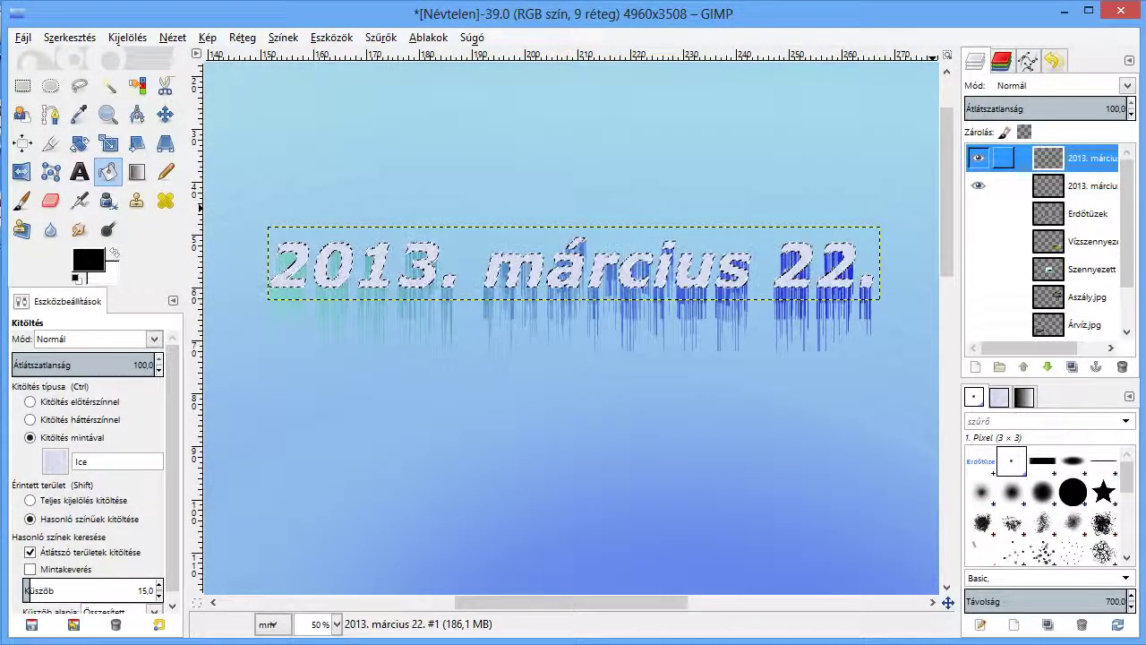
Merge the patterned date text down onto the drip layer and clear the selection.
right_click(1074, 160)
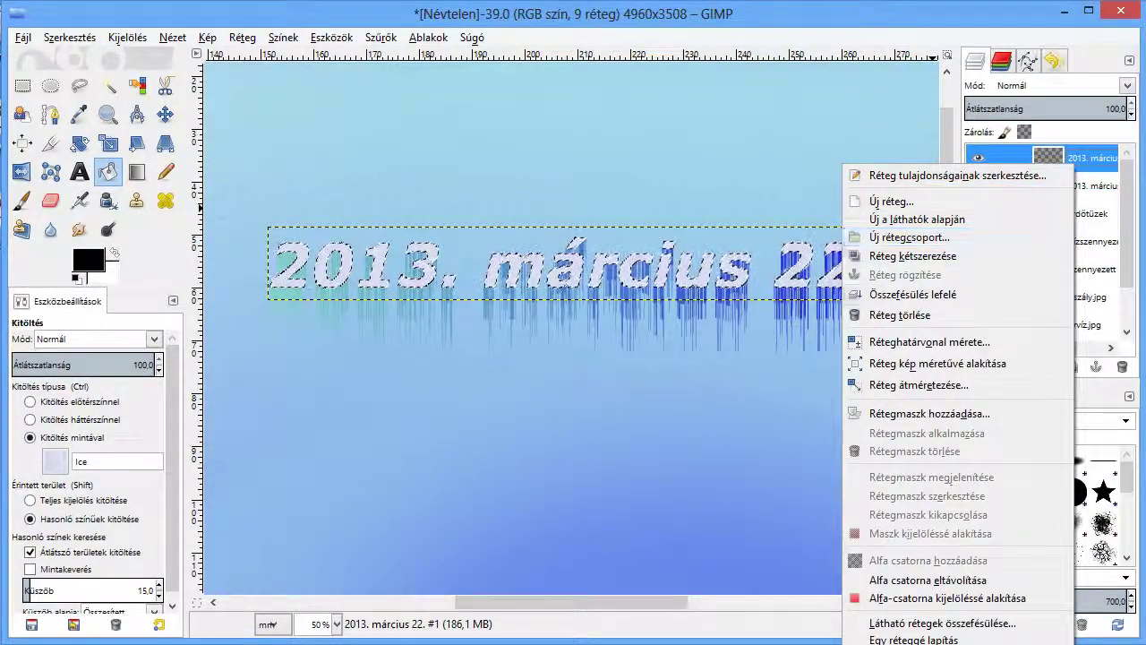
left_click(913, 295)
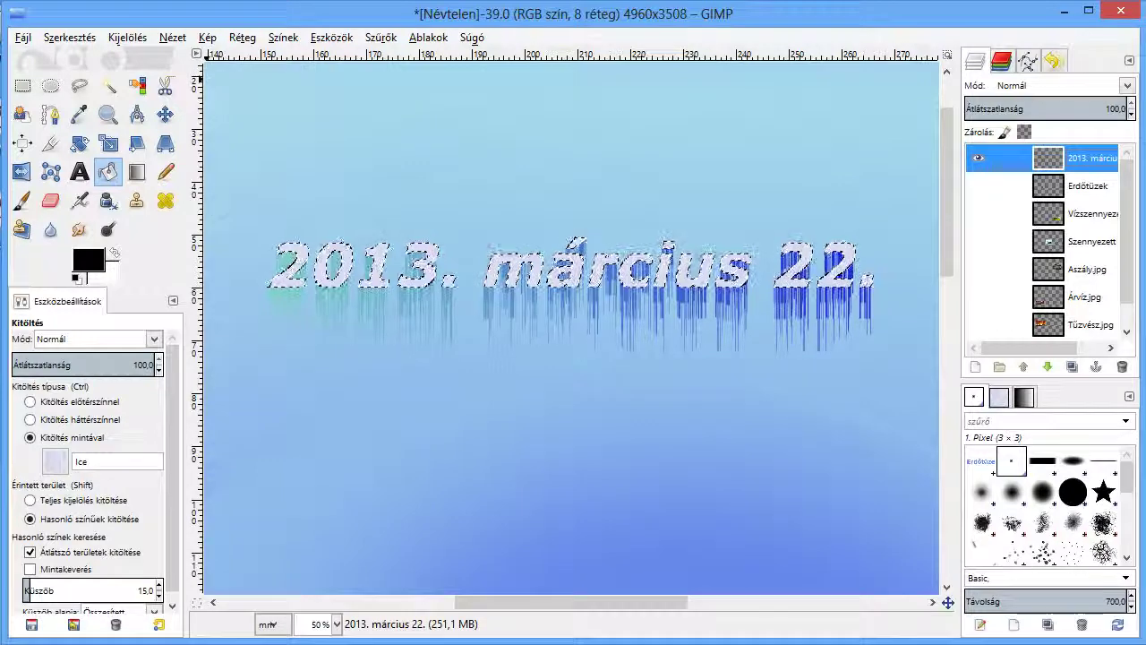
left_click(127, 37)
left_click(165, 83)
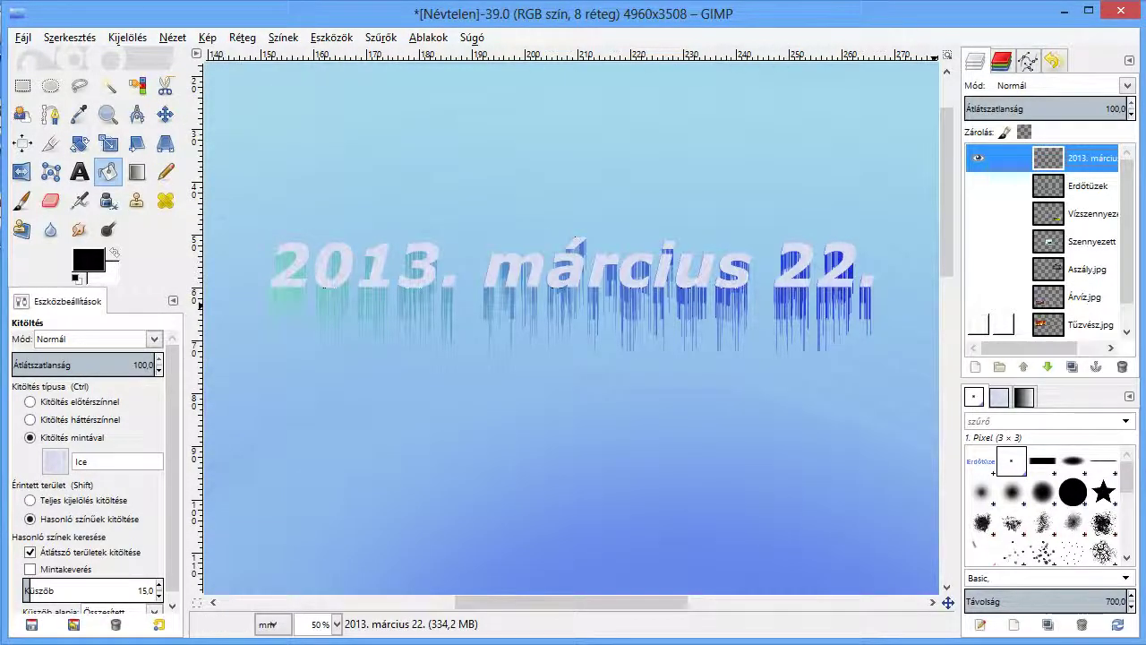
Show the photo layers: Tűzvész, Árvíz, Aszály, water pollution and Erdőtüzek.
left_click(978, 324)
left_click(979, 296)
left_click(978, 269)
left_click(978, 241)
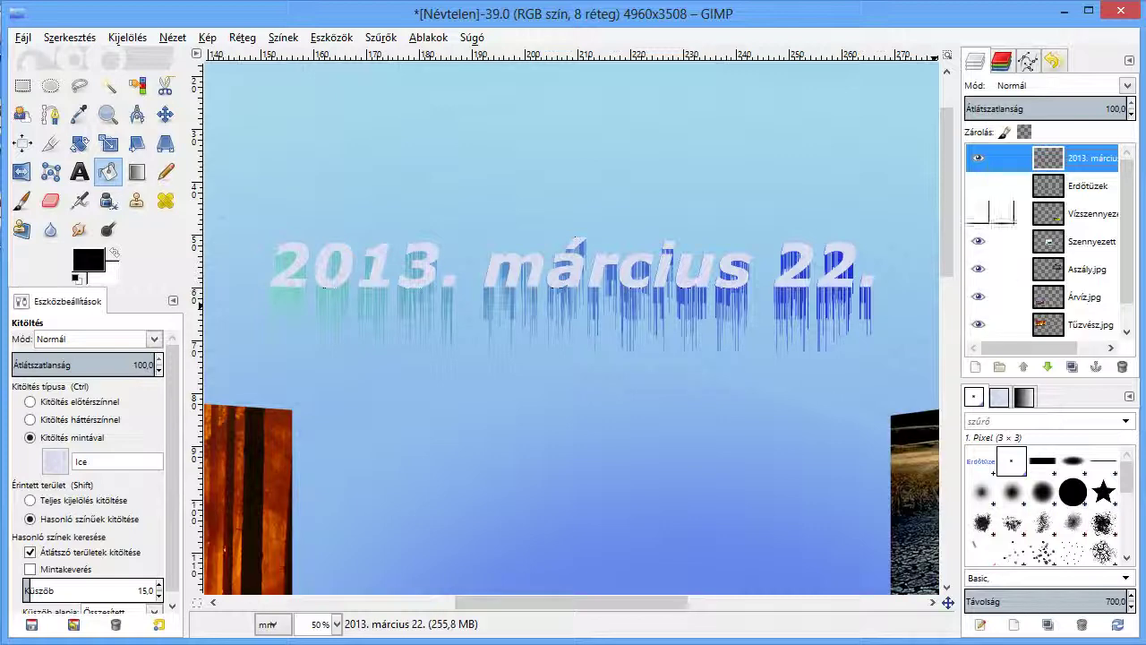
left_click(978, 213)
left_click(978, 186)
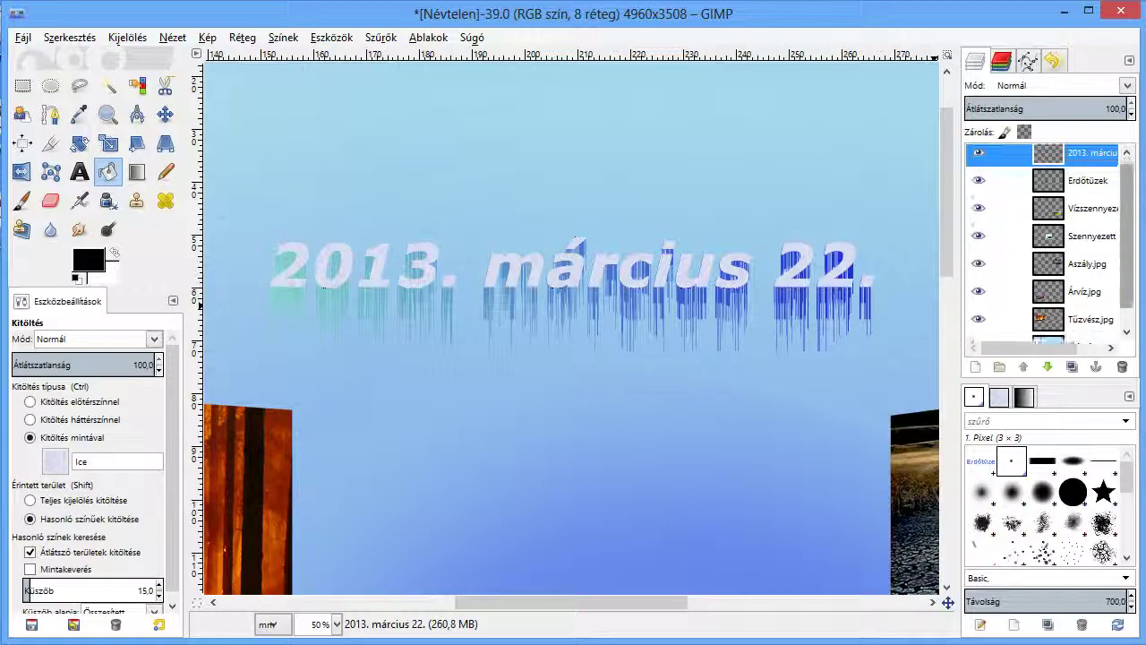
scroll(976, 297, "down", 1)
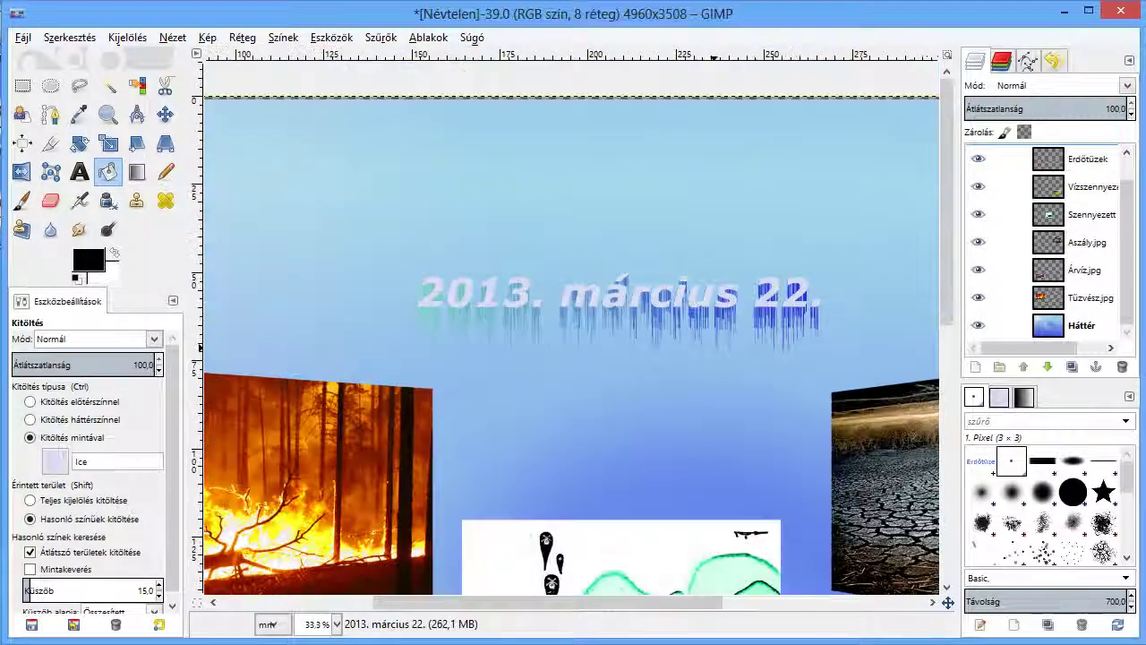
scroll(712, 346, "down", 2)
scroll(720, 348, "down", 1)
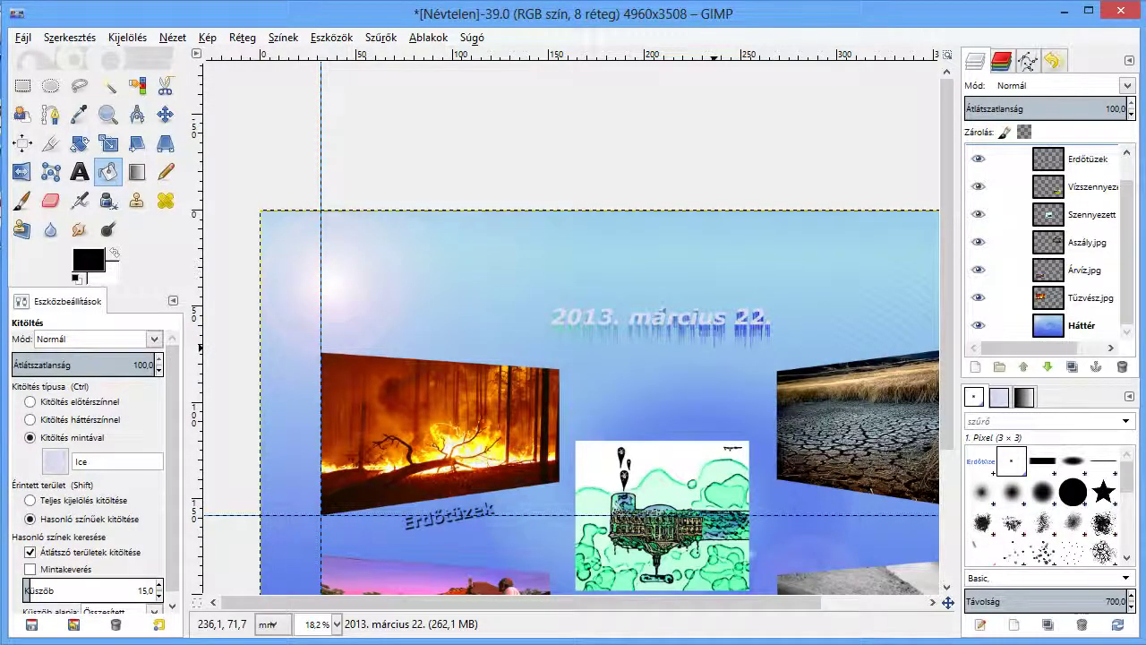
Hide the fire, flood and date layers, and set Bucket Fill to foreground colour.
left_click_drag(978, 297, 978, 160)
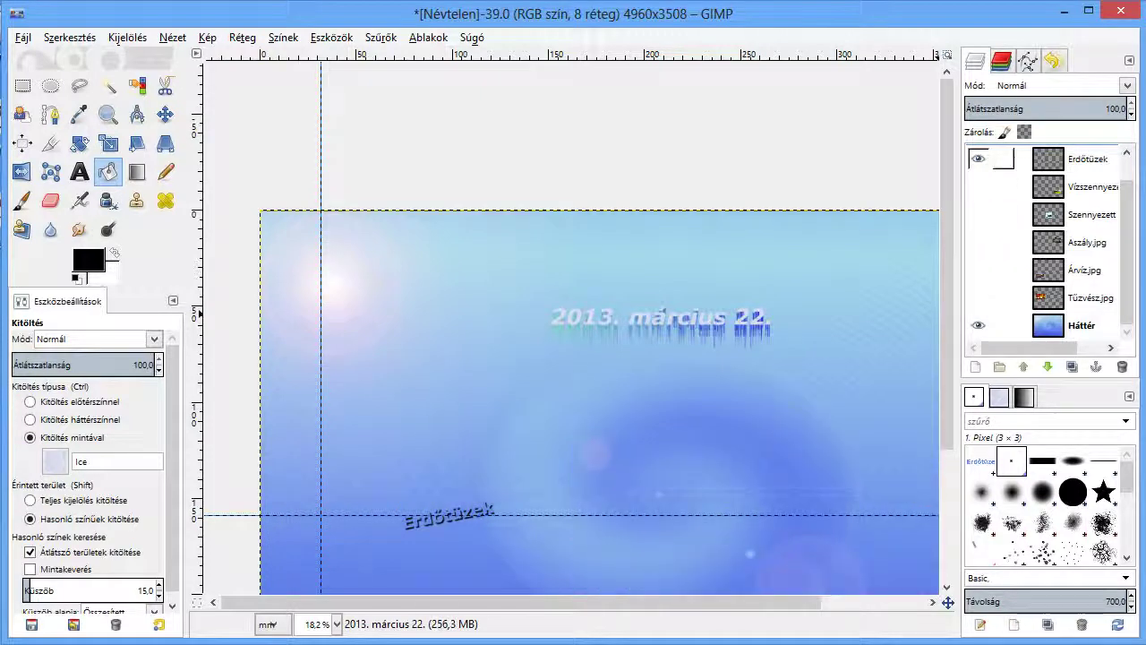
scroll(978, 186, "up", 2)
left_click(978, 158)
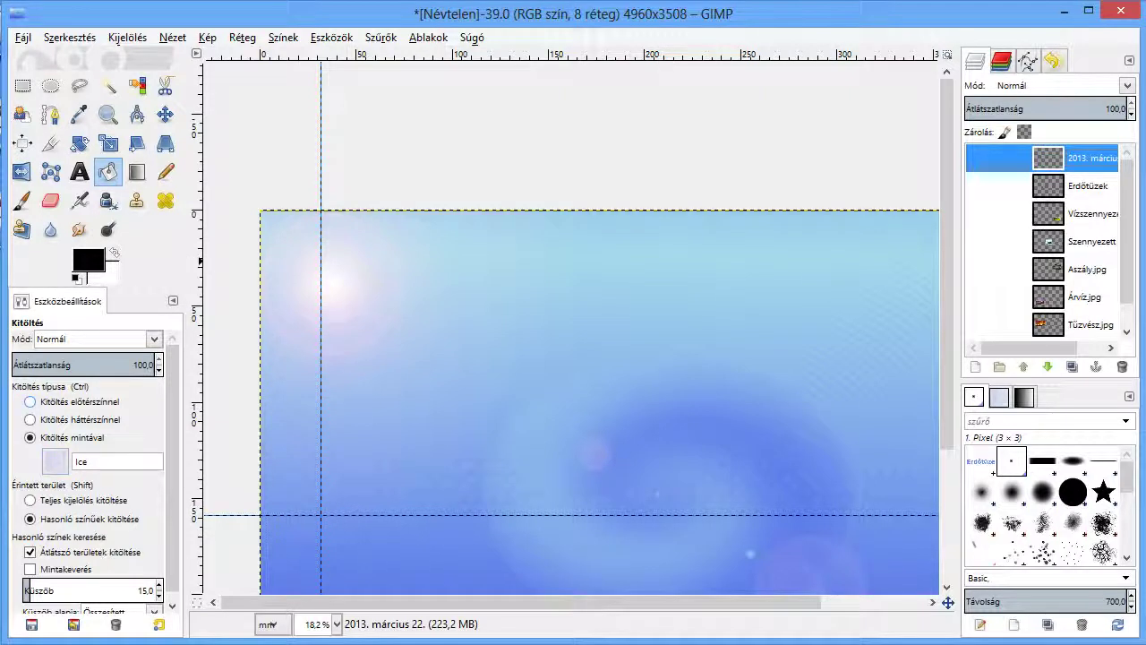
left_click(31, 401)
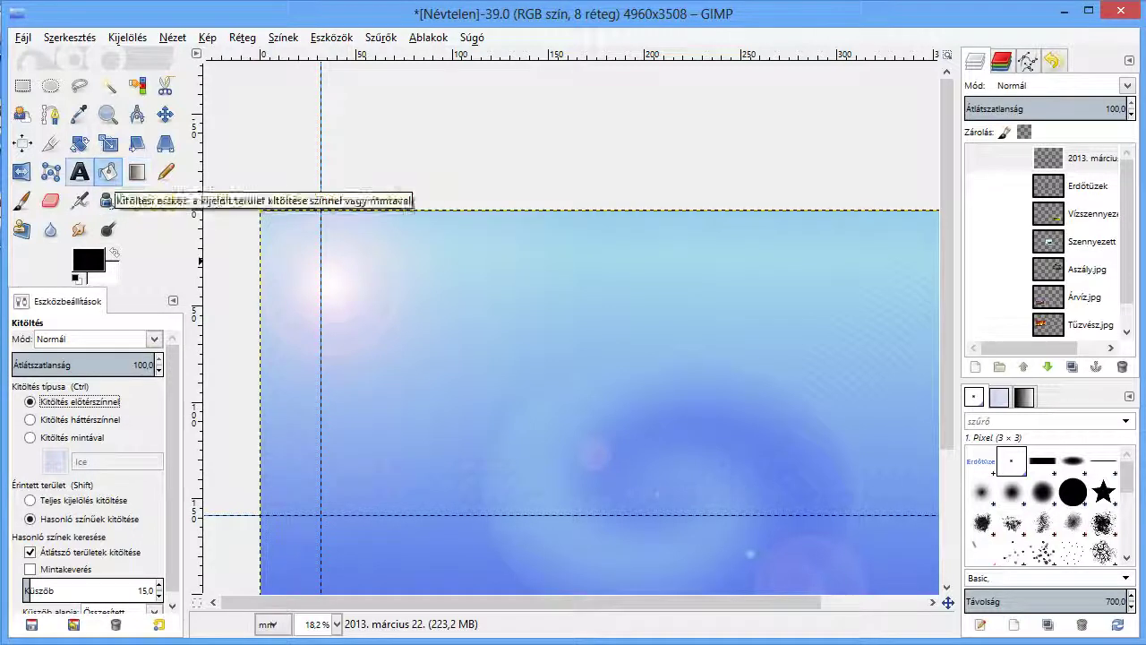
Set the Text tool to white (ffffff) at size 180.
left_click(79, 172)
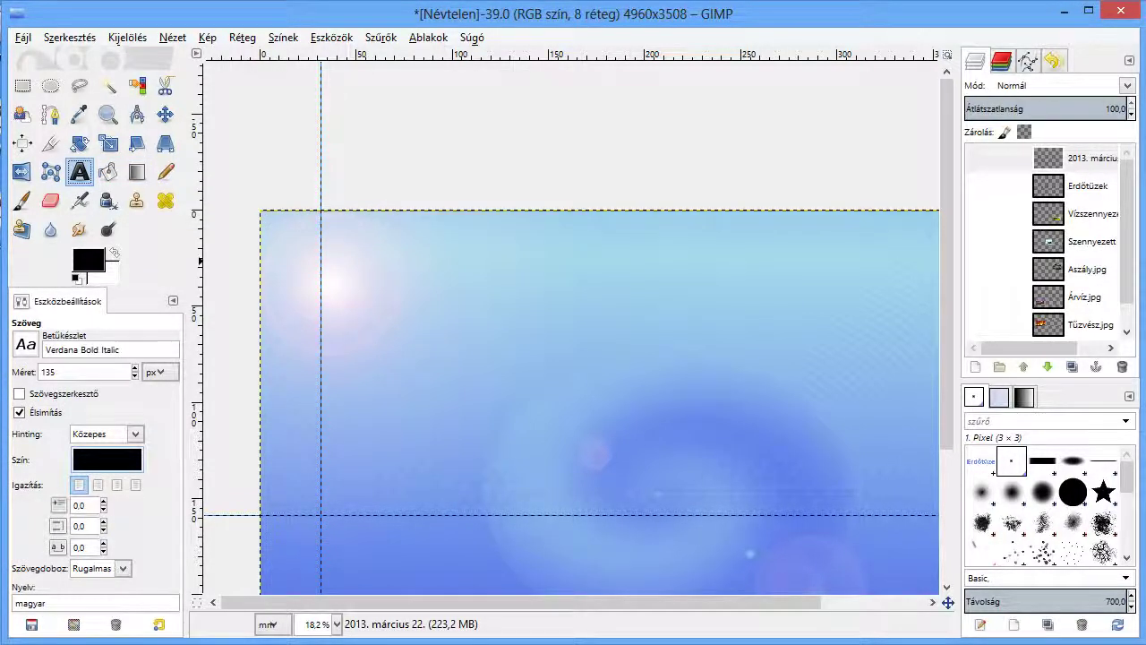
left_click(107, 459)
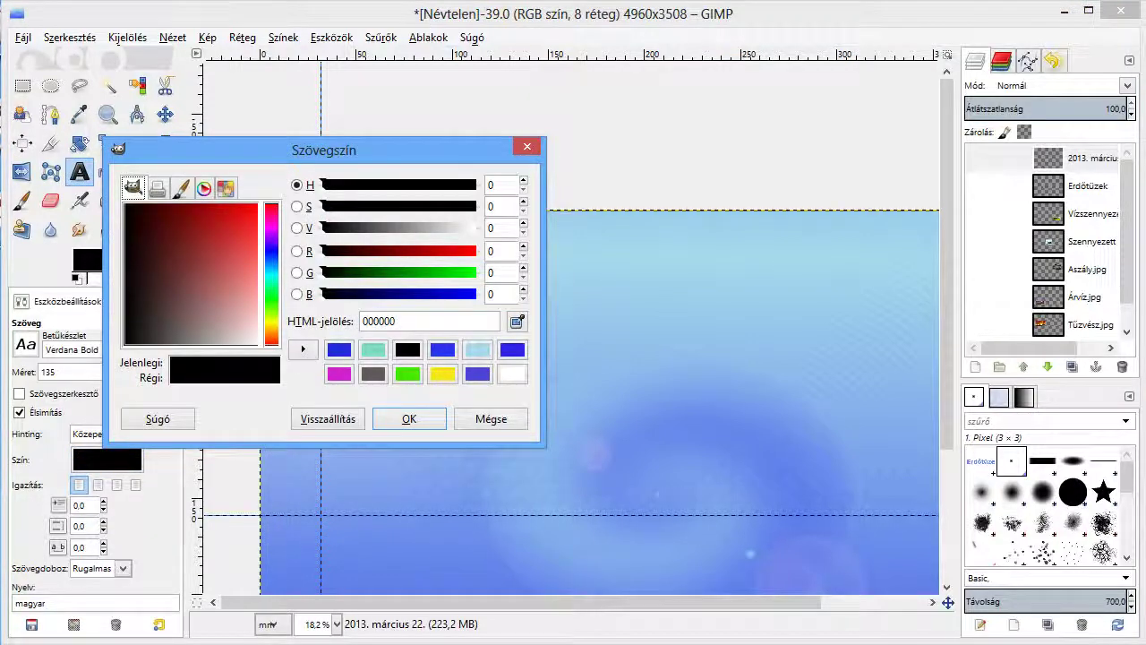
left_click(512, 374)
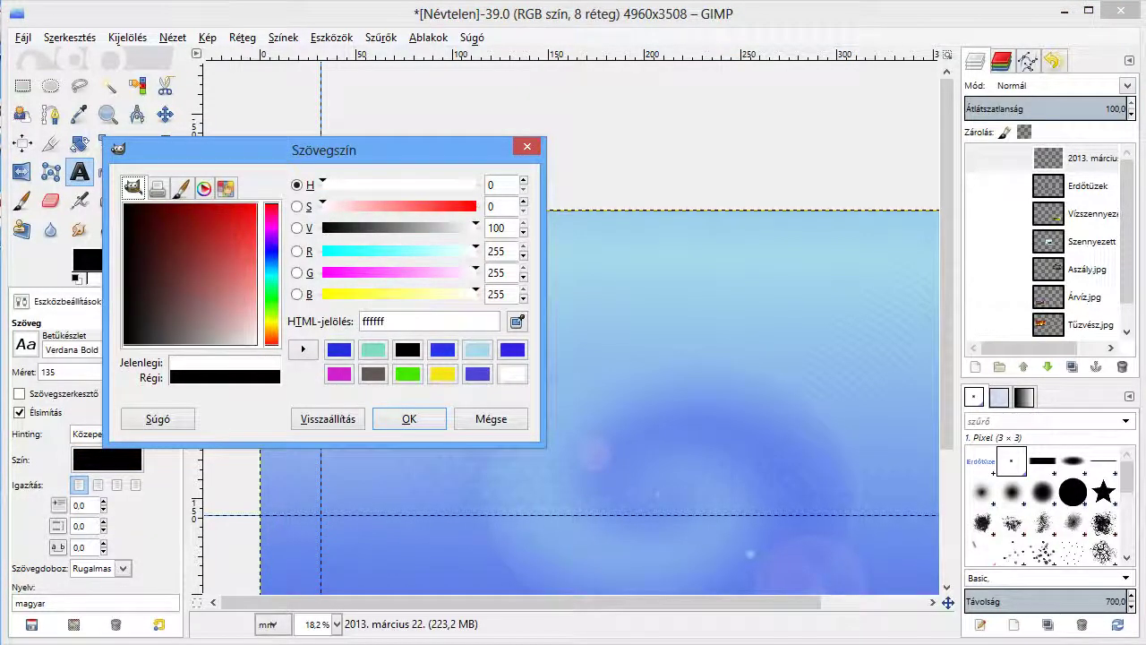
left_click(409, 418)
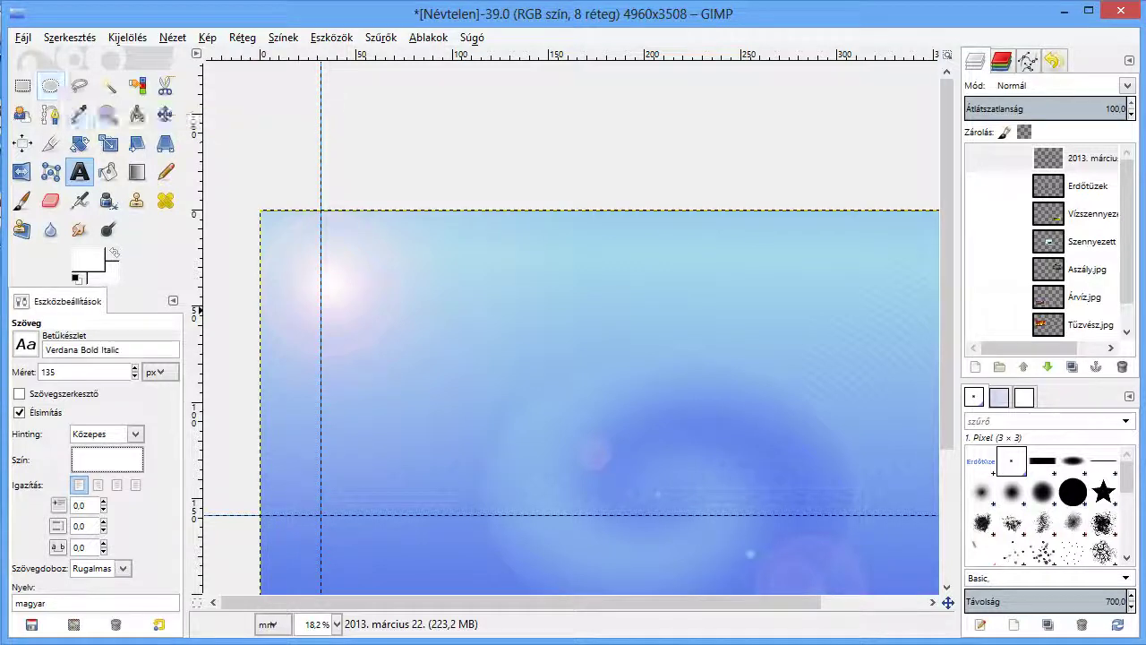
triple_click(54, 371)
type("18")
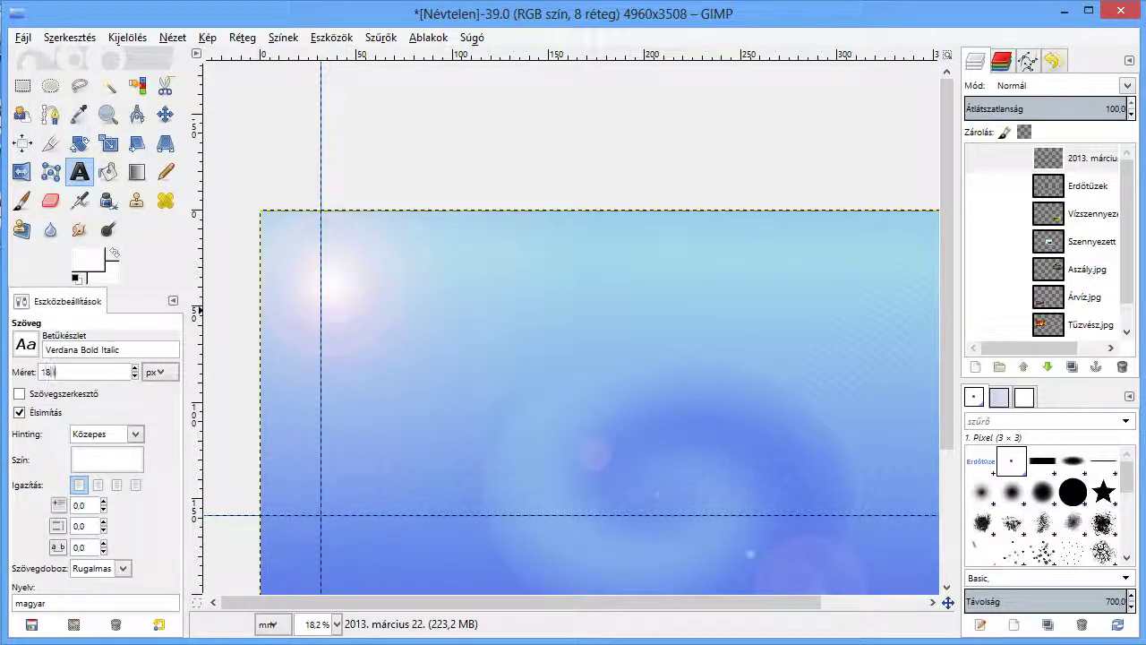
type("0")
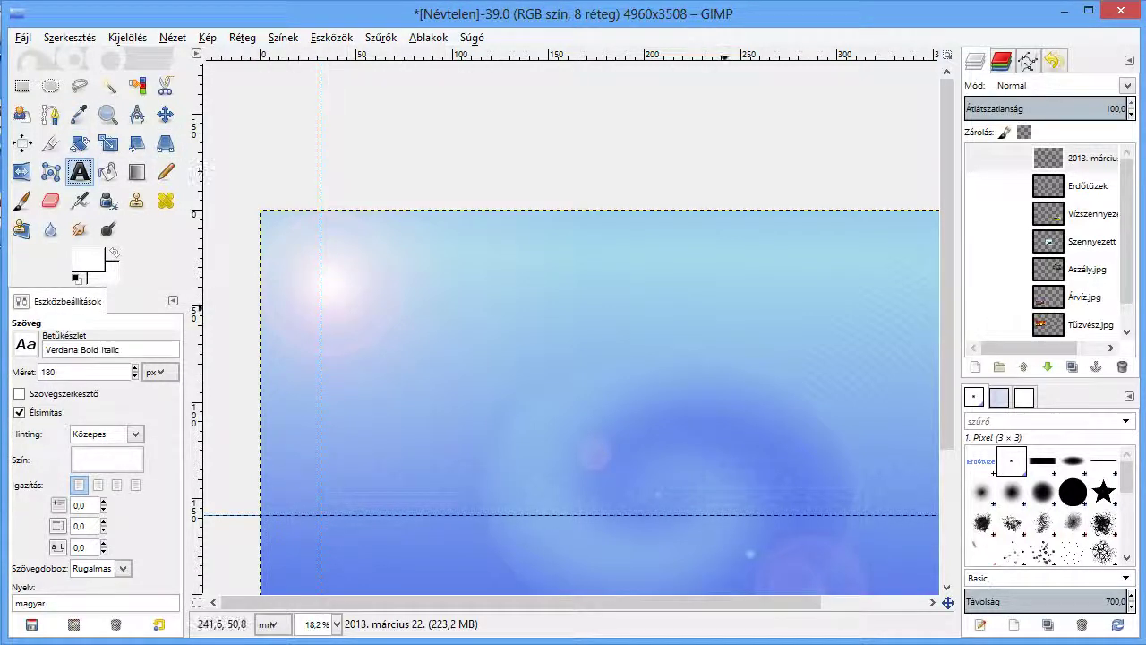
Type the title 'A víz világnapja' near the top of the poster.
left_click(665, 273)
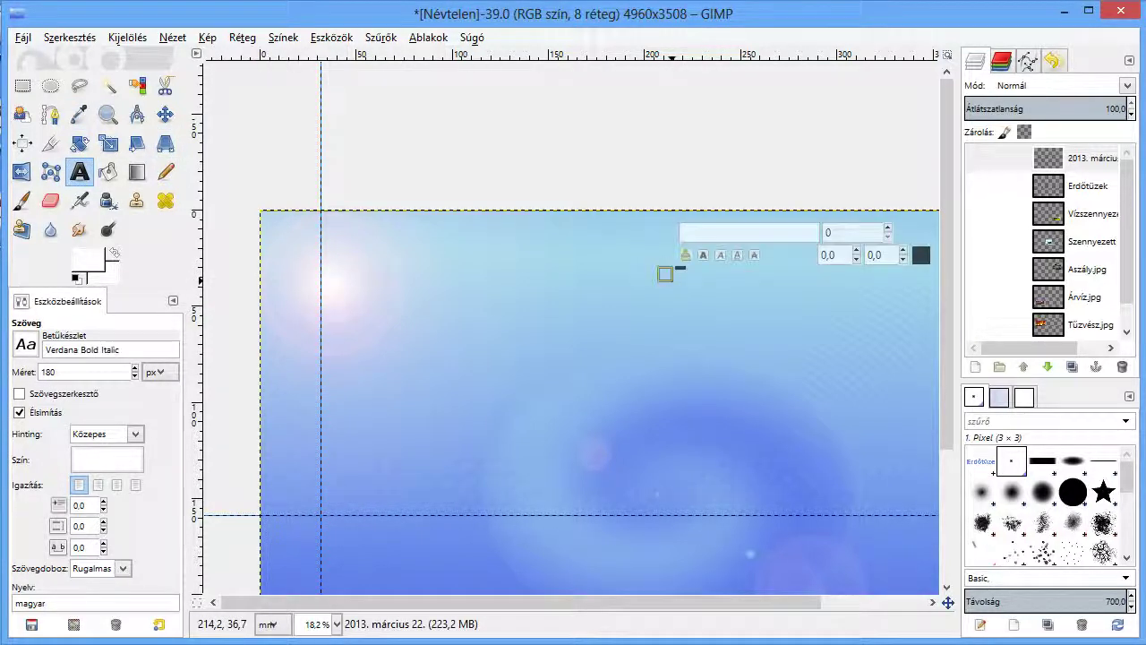
type("A ví")
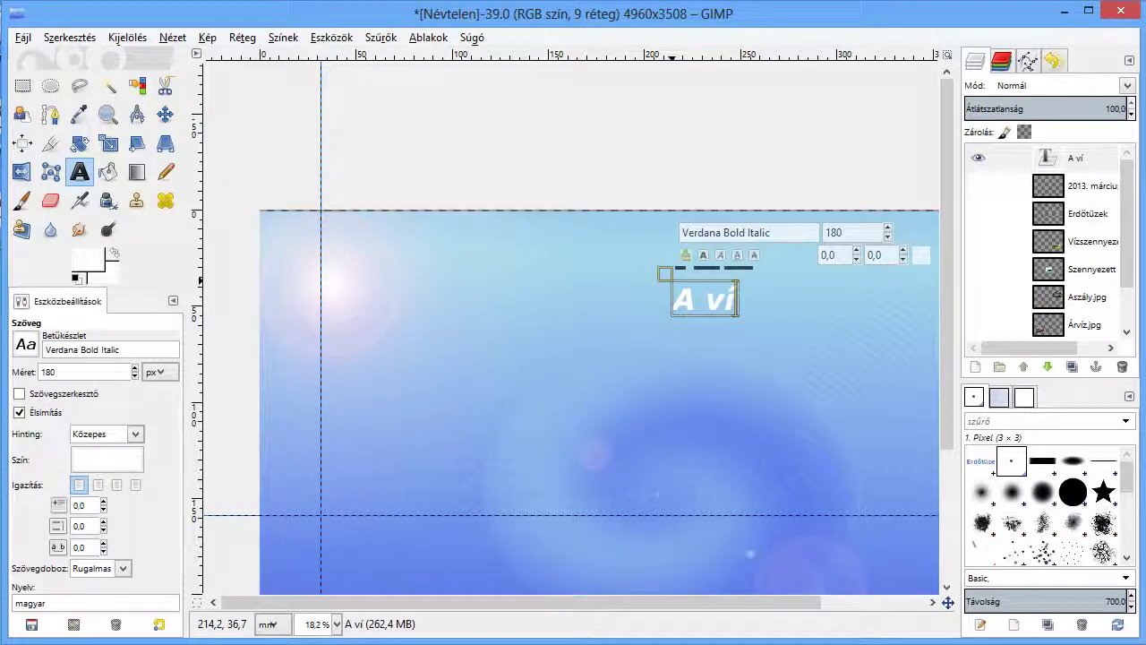
type("z világnapja")
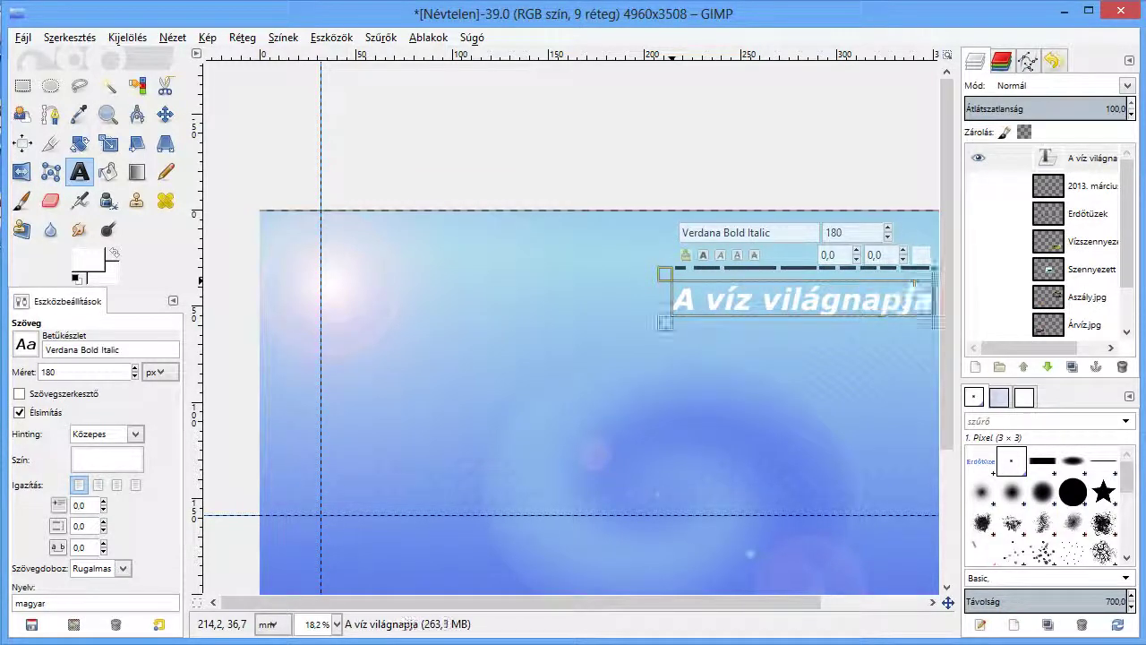
type("-")
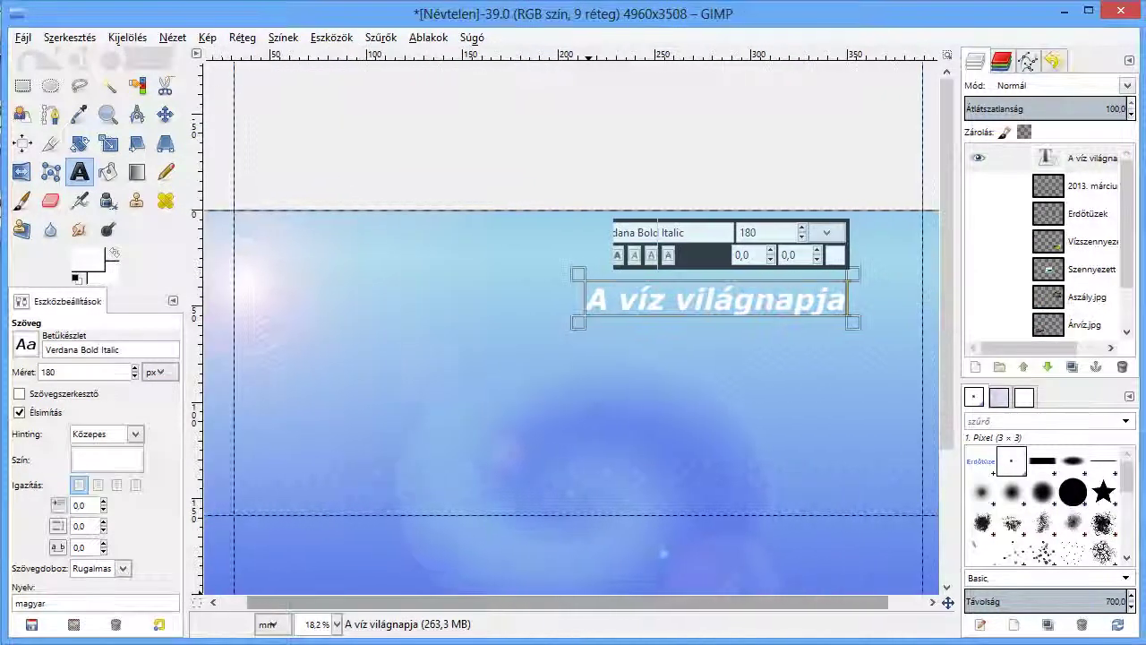
key("BackSpace")
key("BackSpace")
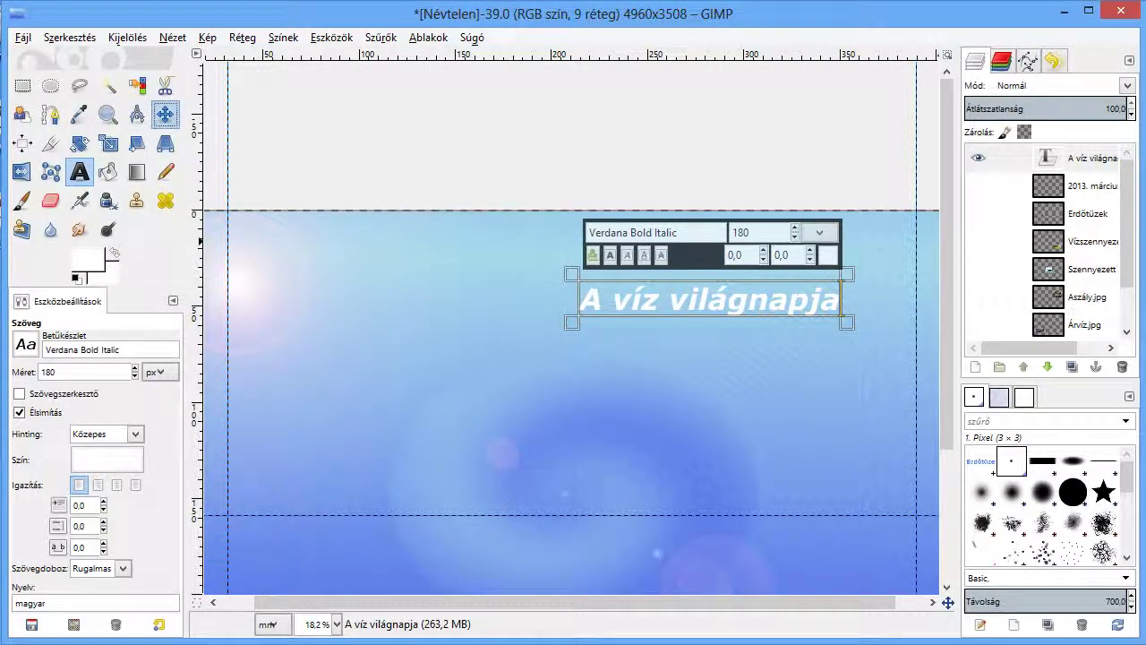
left_click(165, 113)
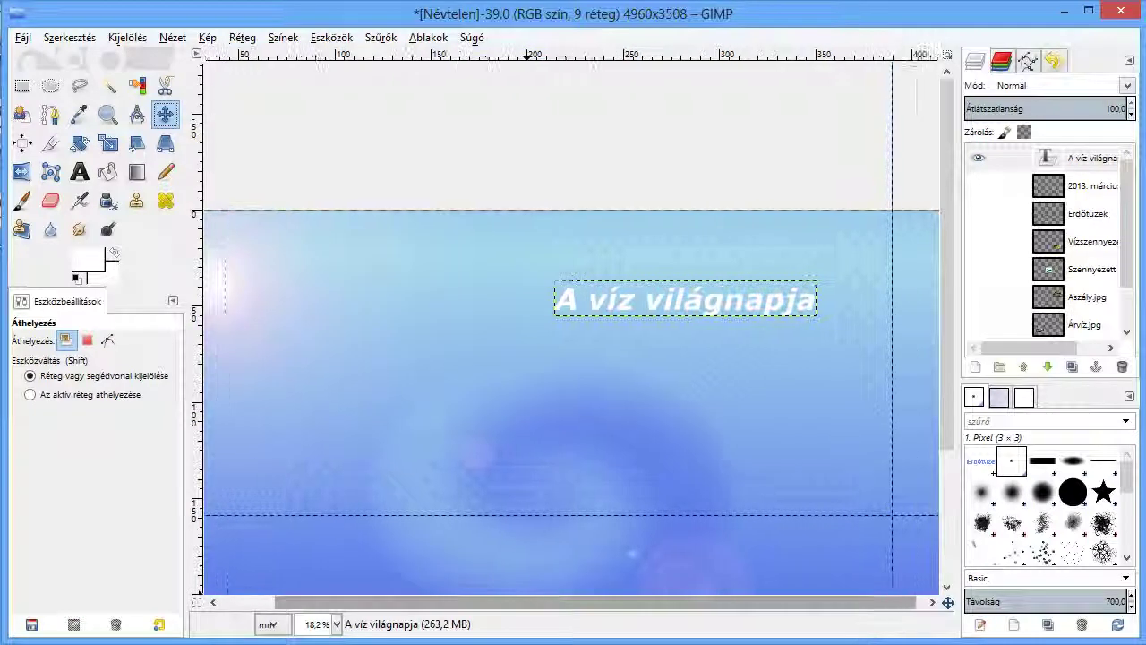
Add a vertical guide at the poster's centre and move the title onto it.
key("minus")
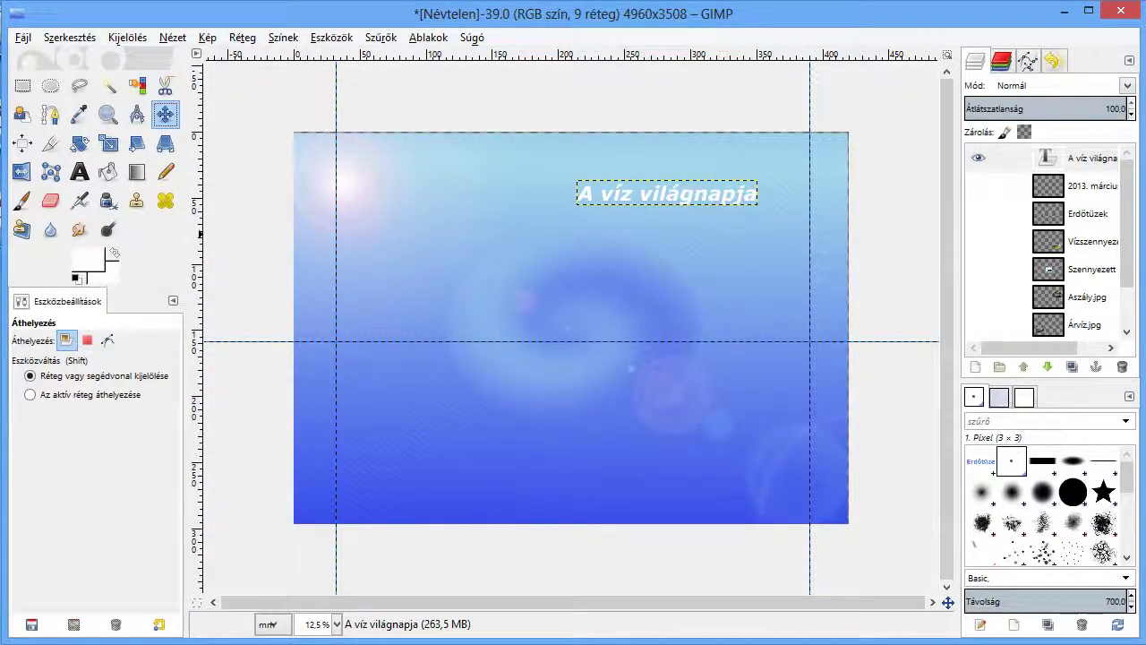
left_click_drag(198, 264, 563, 261)
left_click_drag(564, 326, 560, 326)
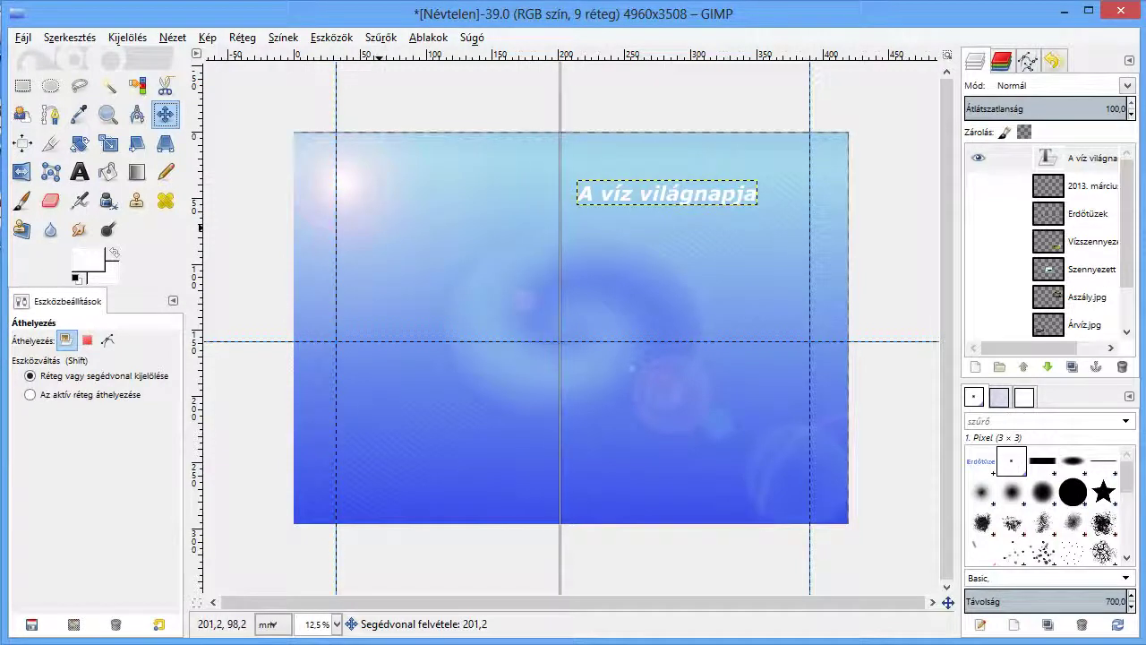
left_click_drag(560, 264, 565, 264)
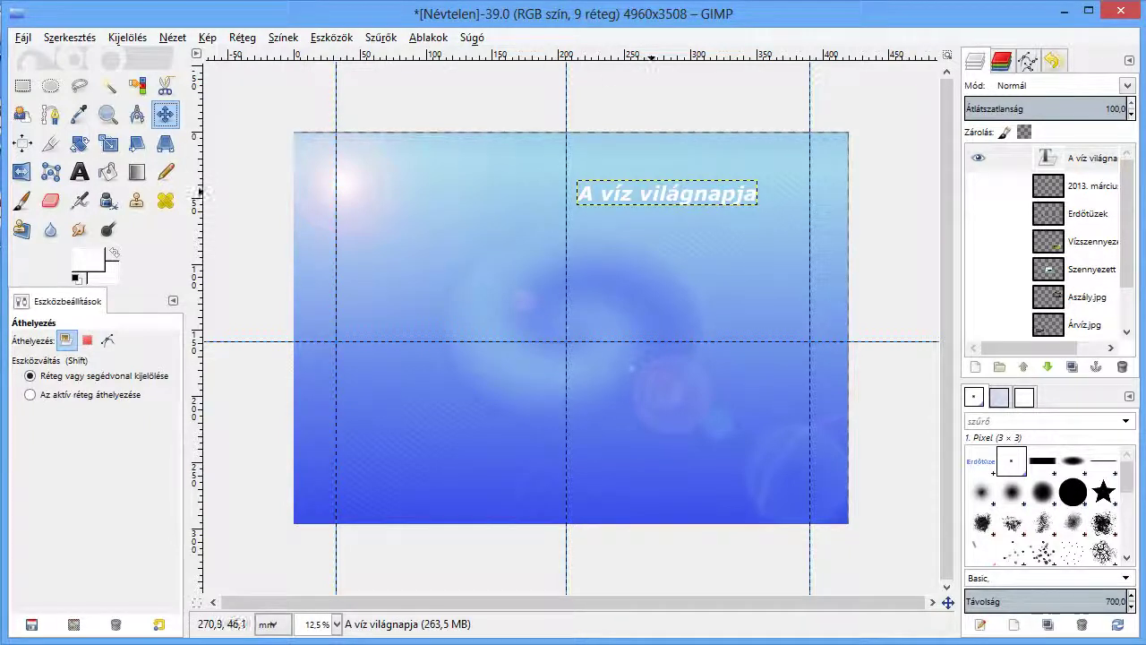
left_click_drag(660, 193, 558, 182)
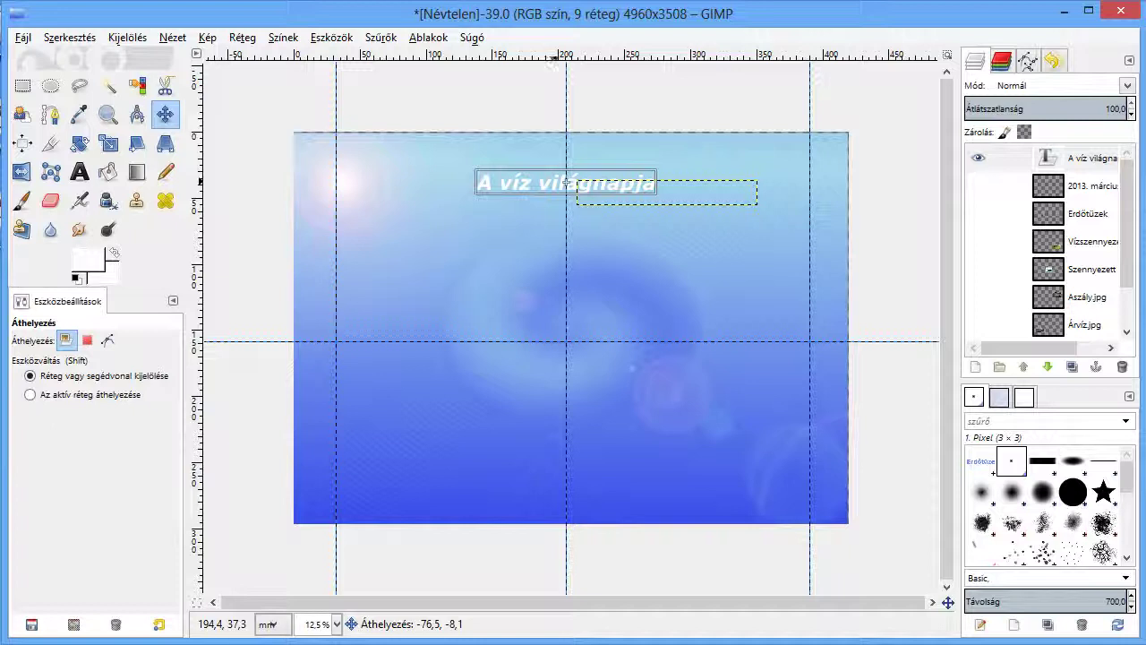
left_click_drag(566, 181, 566, 171)
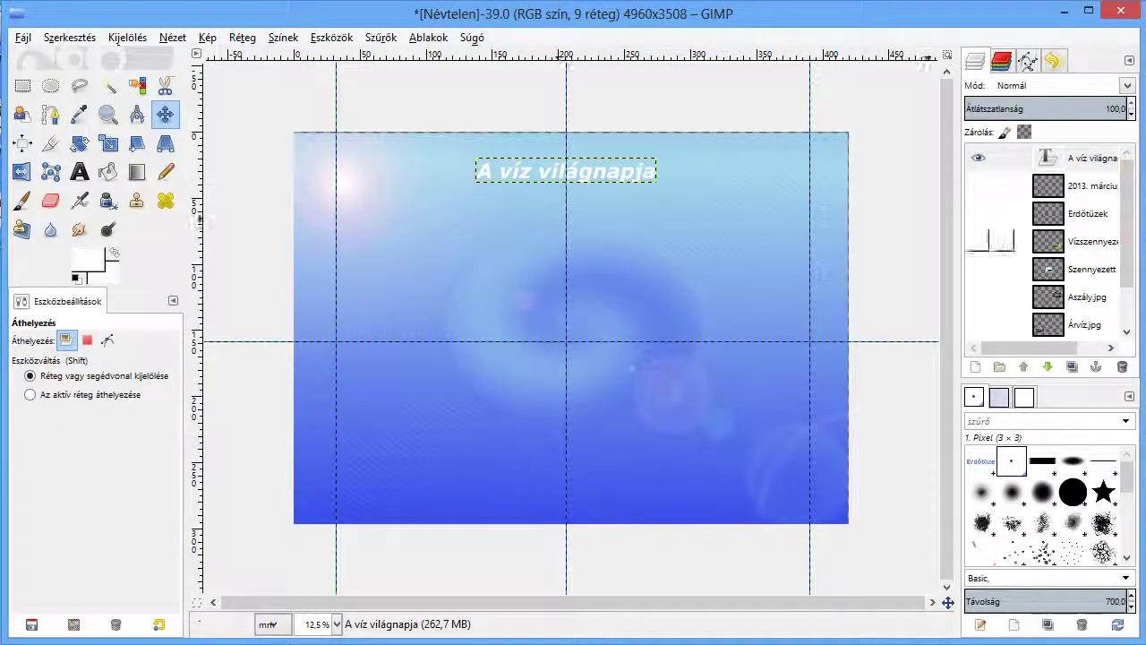
Check the date layer, then duplicate the 'A víz világnapja' title layer.
left_click(977, 186)
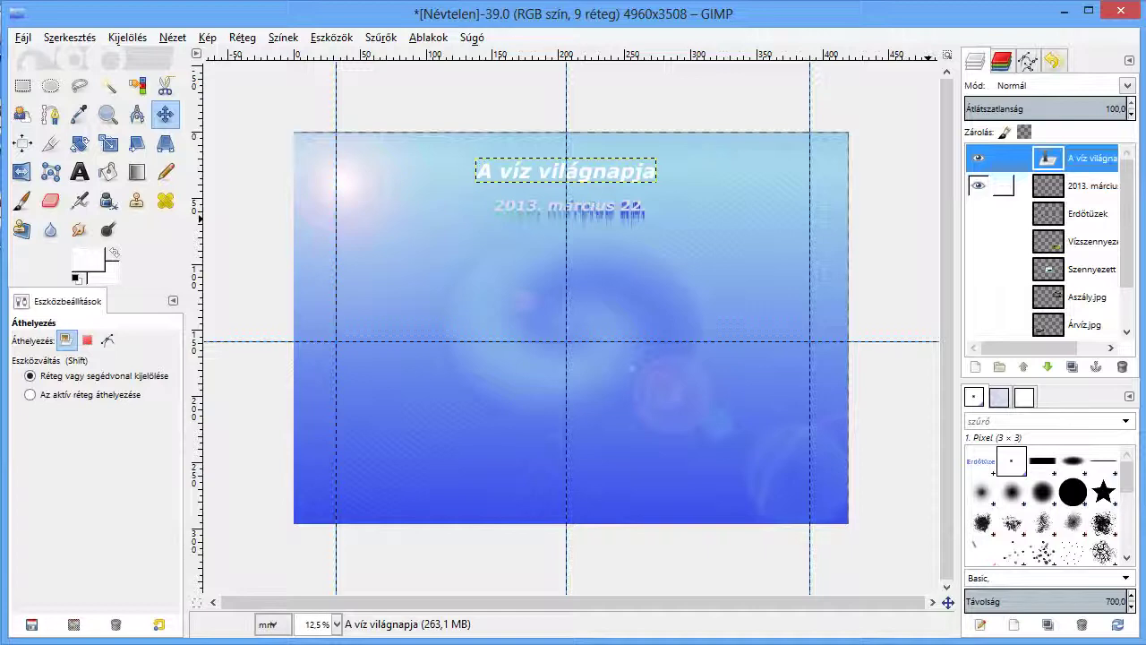
left_click(1084, 185)
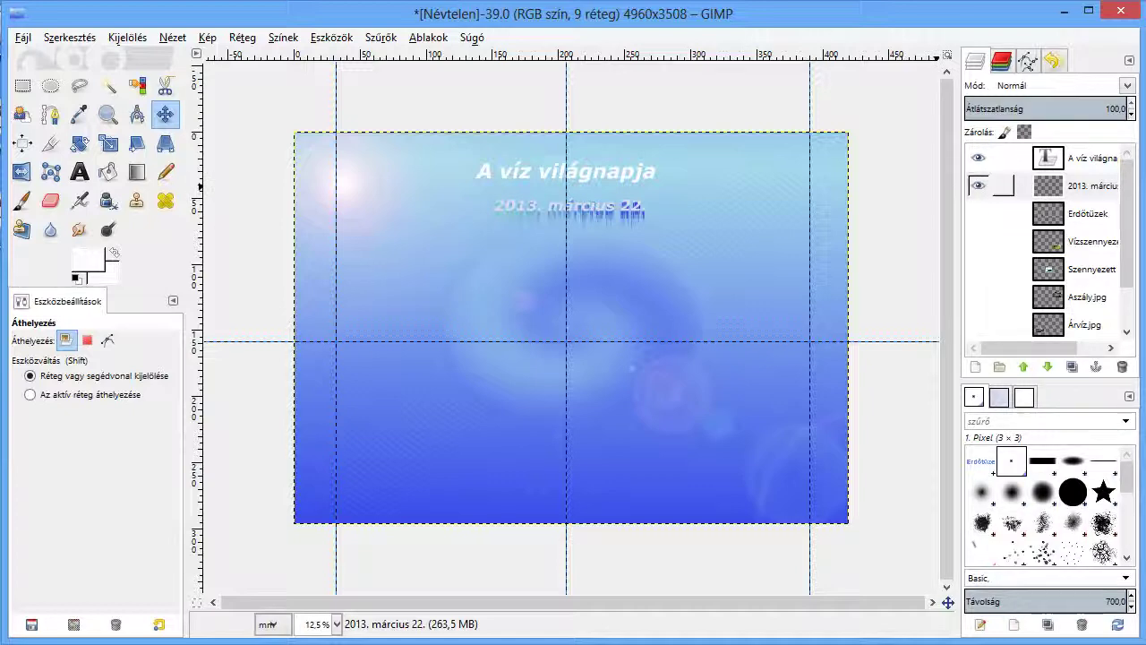
left_click(977, 185)
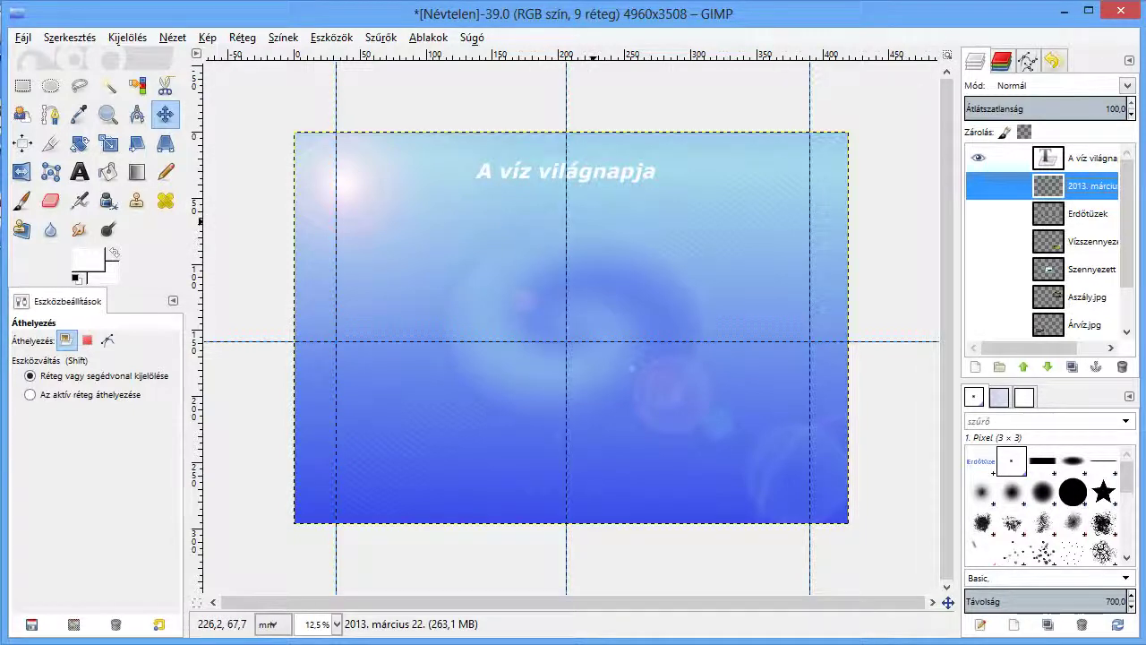
left_click(1088, 158)
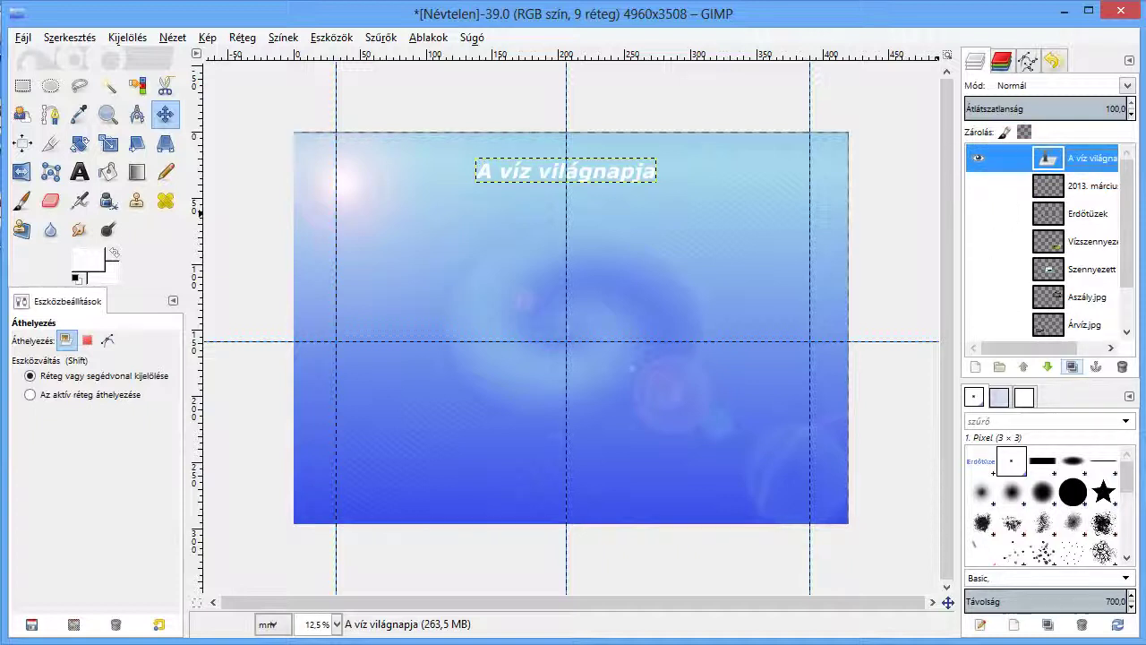
left_click(1071, 367)
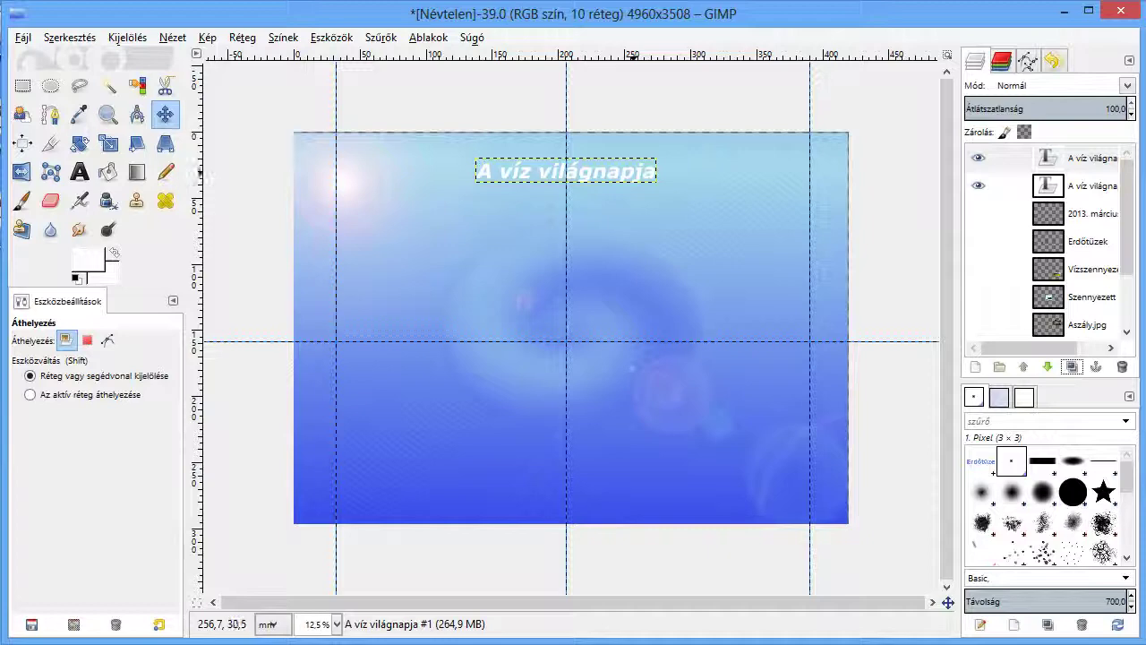
Fill the top title copy's letters black and hide that layer.
left_click(1003, 159)
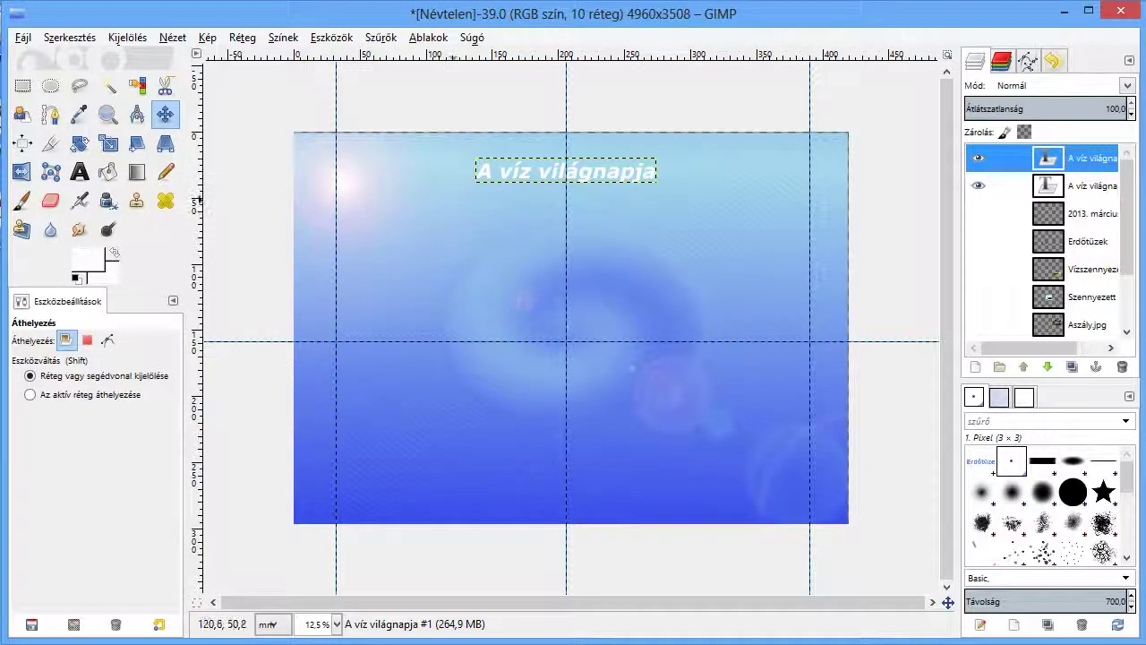
key("plus")
key("plus")
key("plus")
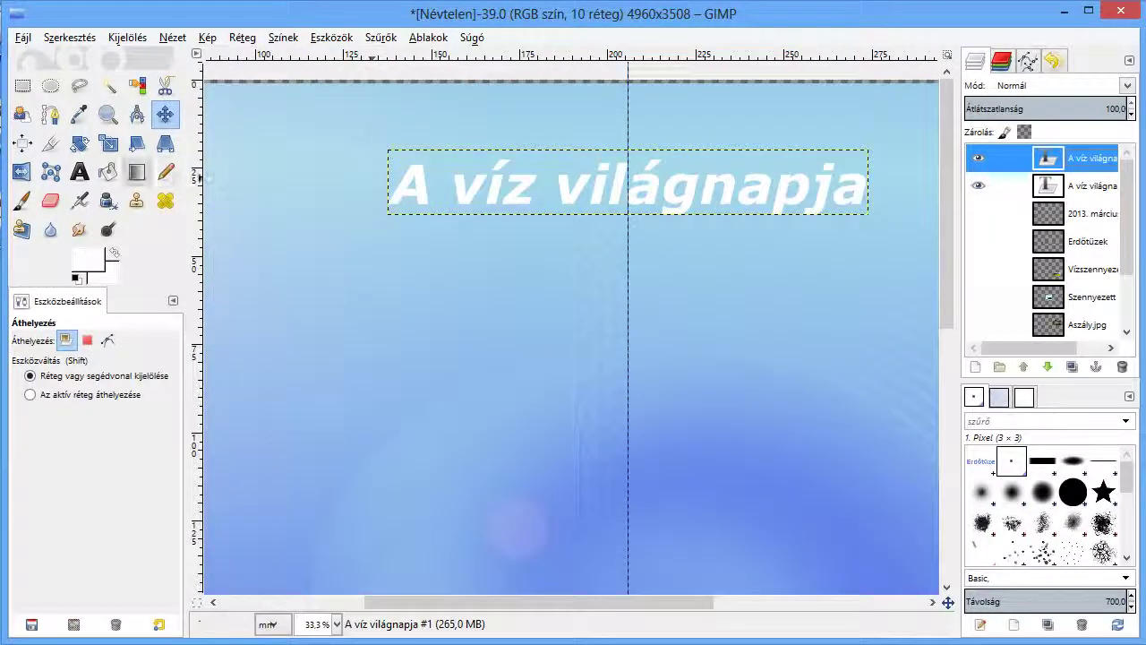
left_click(137, 85)
left_click(417, 176)
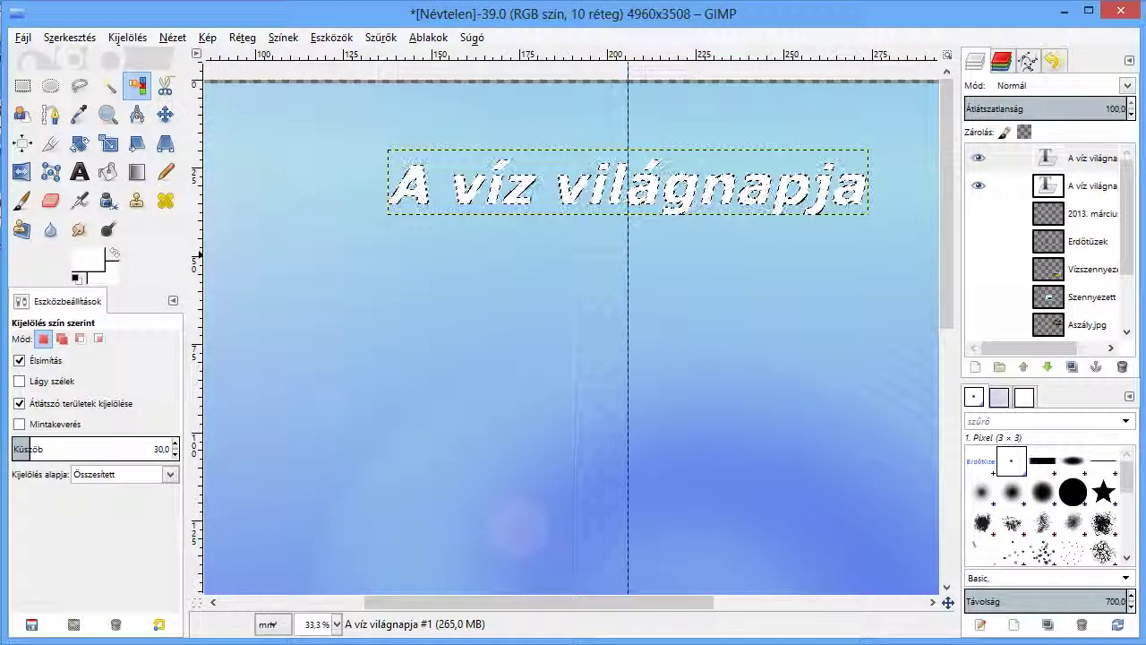
left_click(69, 37)
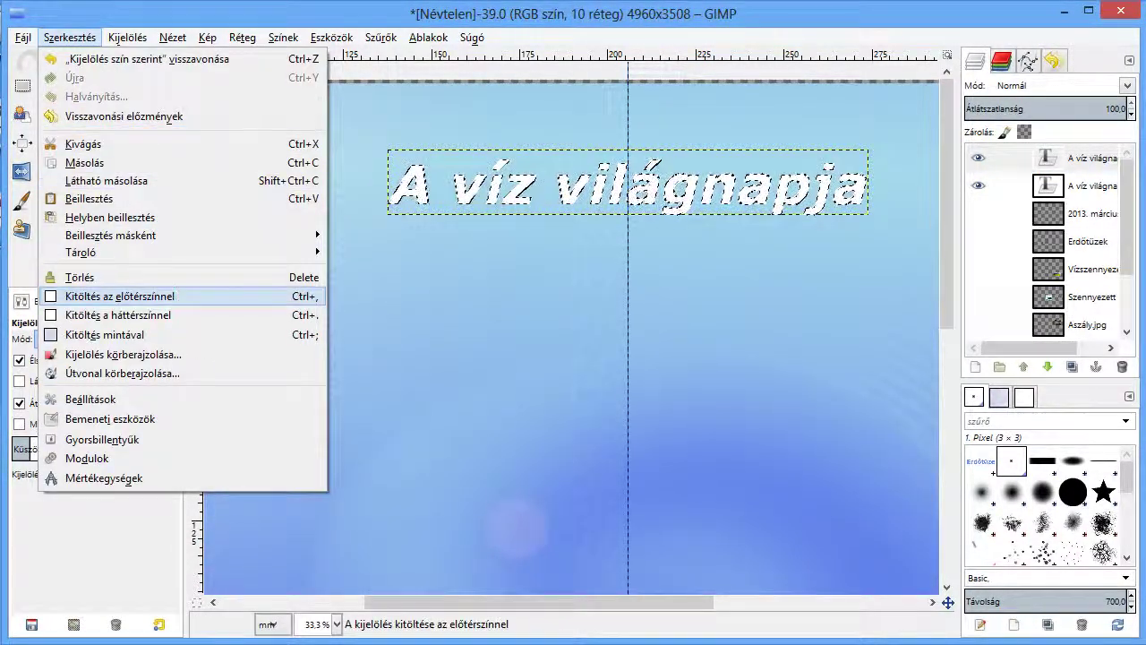
left_click(172, 37)
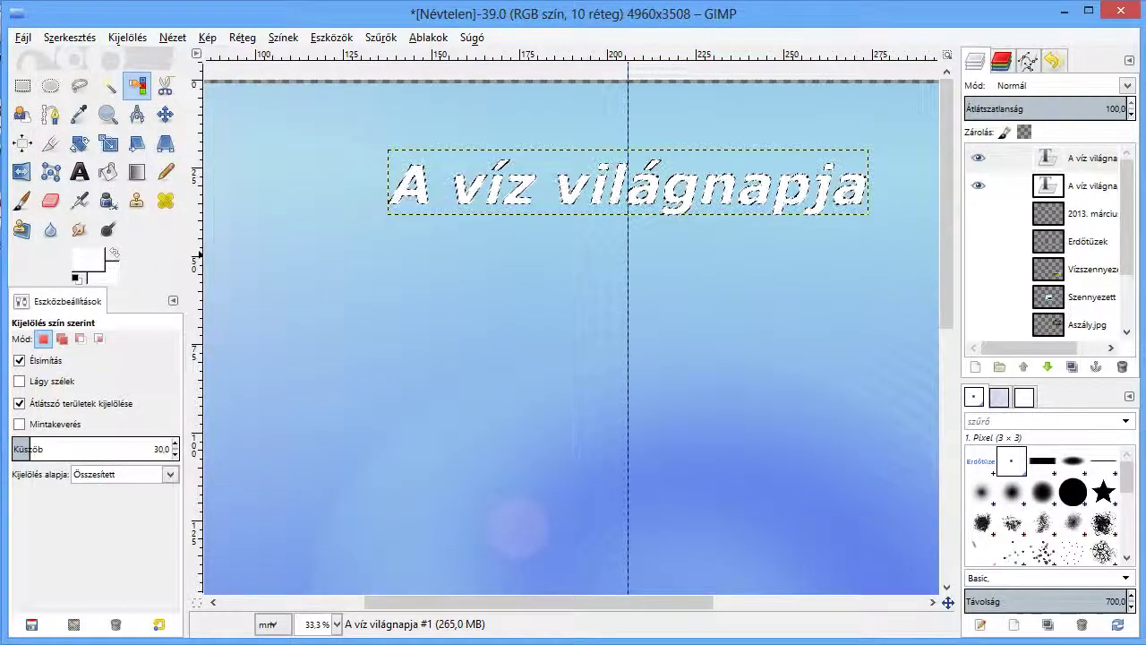
key("d")
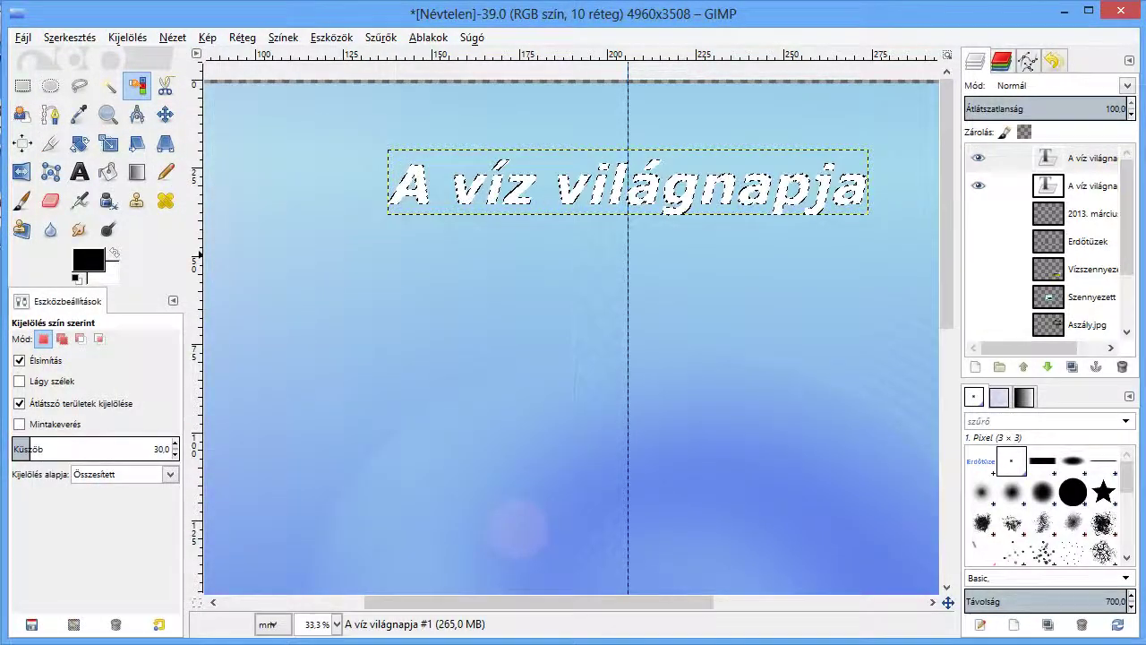
left_click(69, 37)
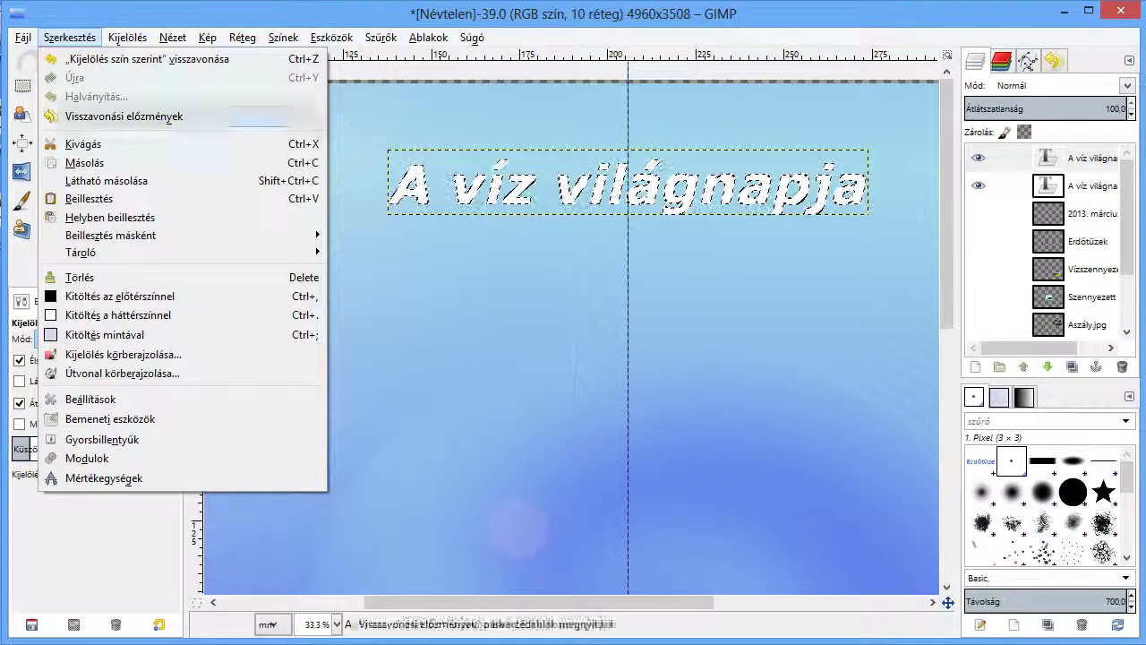
left_click(107, 294)
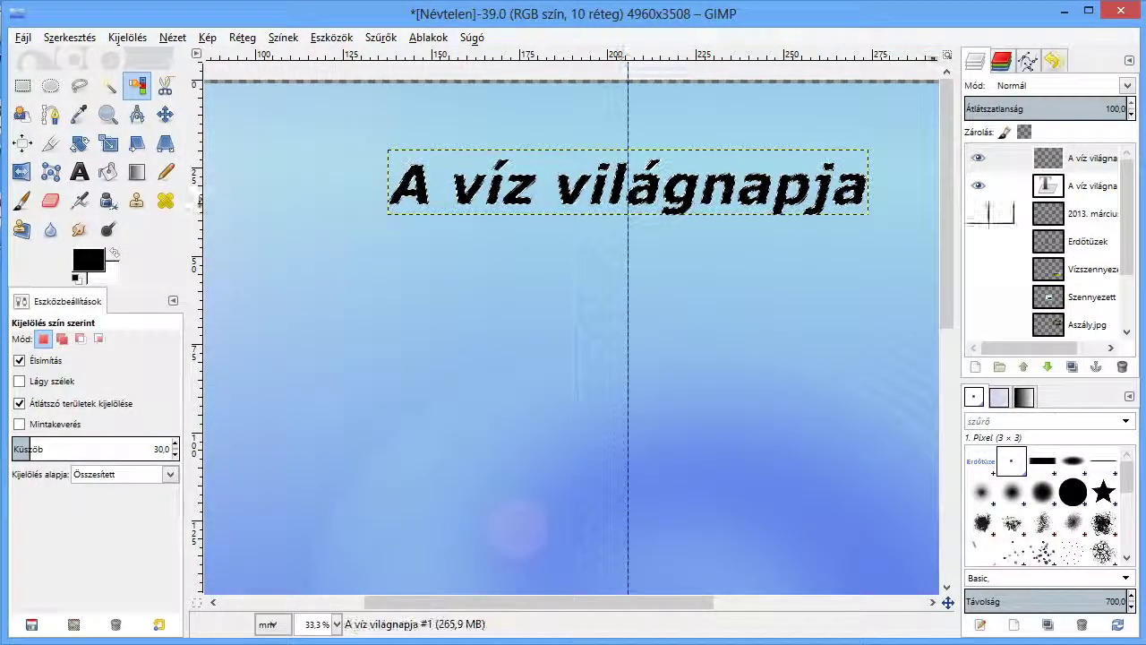
left_click(978, 158)
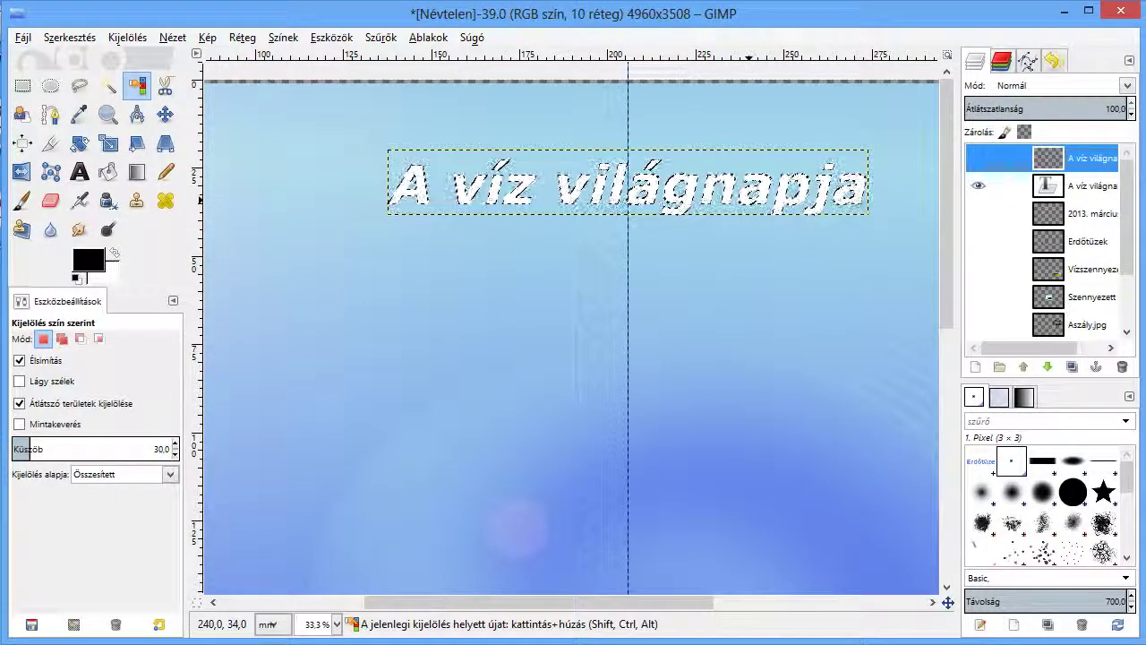
On the second title layer, clear the selection and select the white letters by colour.
left_click(1003, 185)
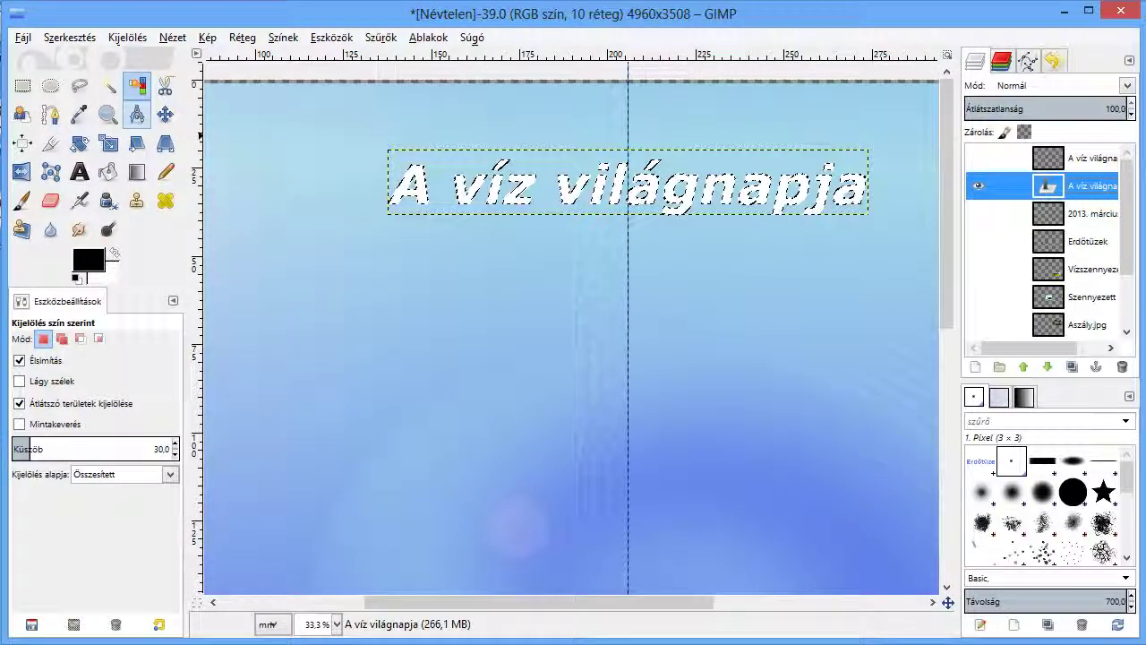
left_click(137, 85)
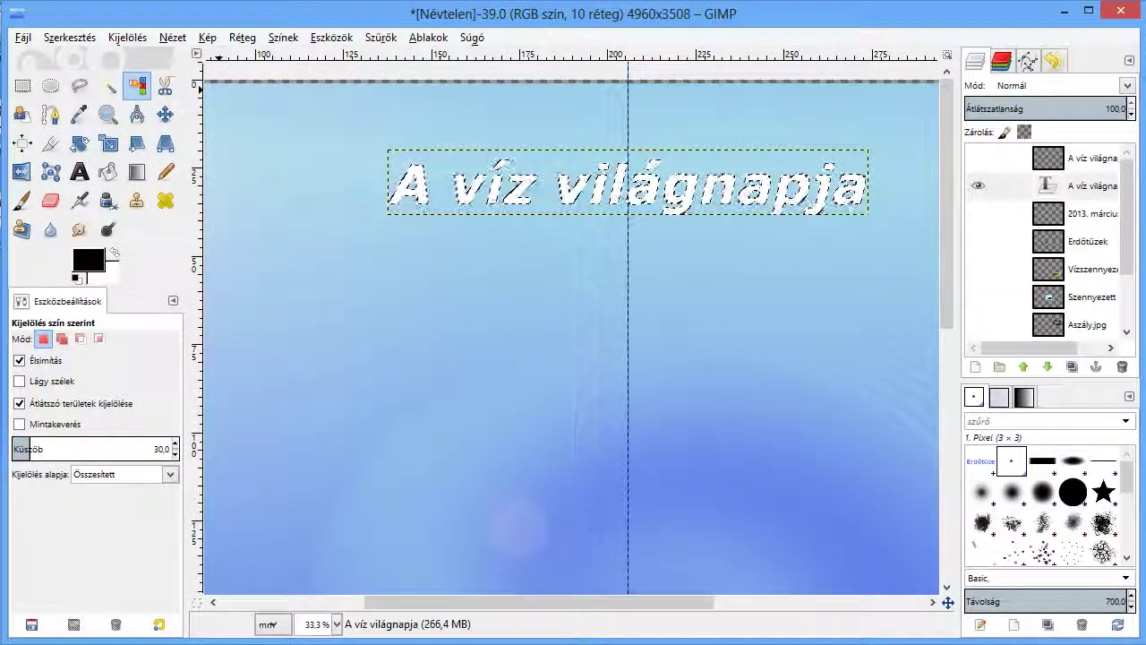
left_click(127, 36)
left_click(134, 79)
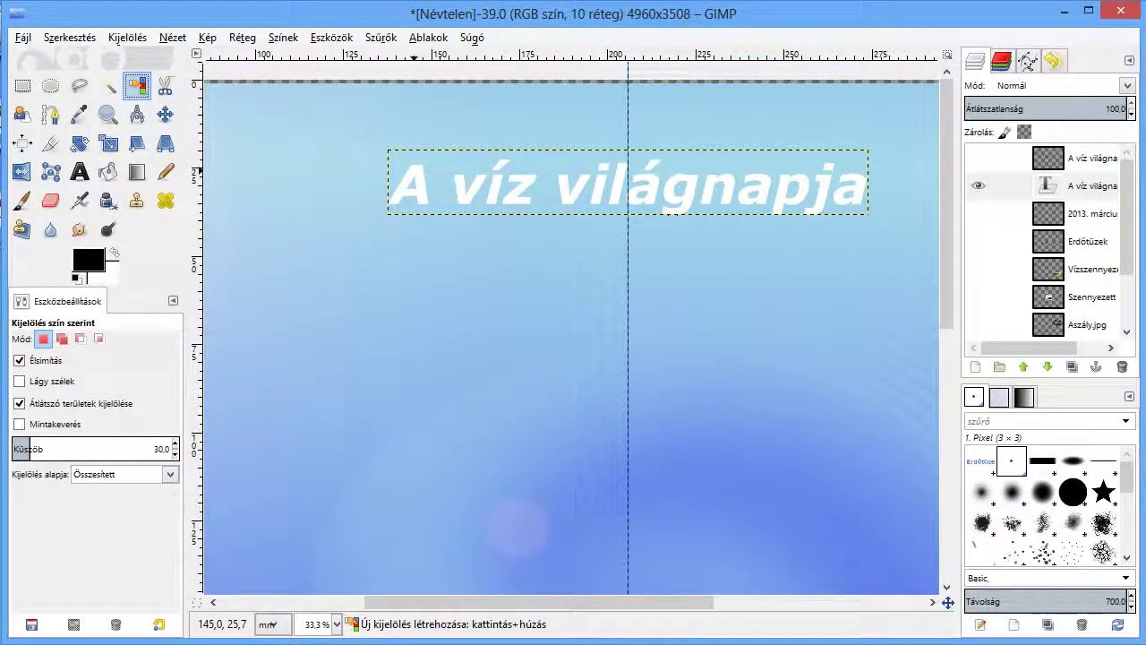
left_click(420, 172)
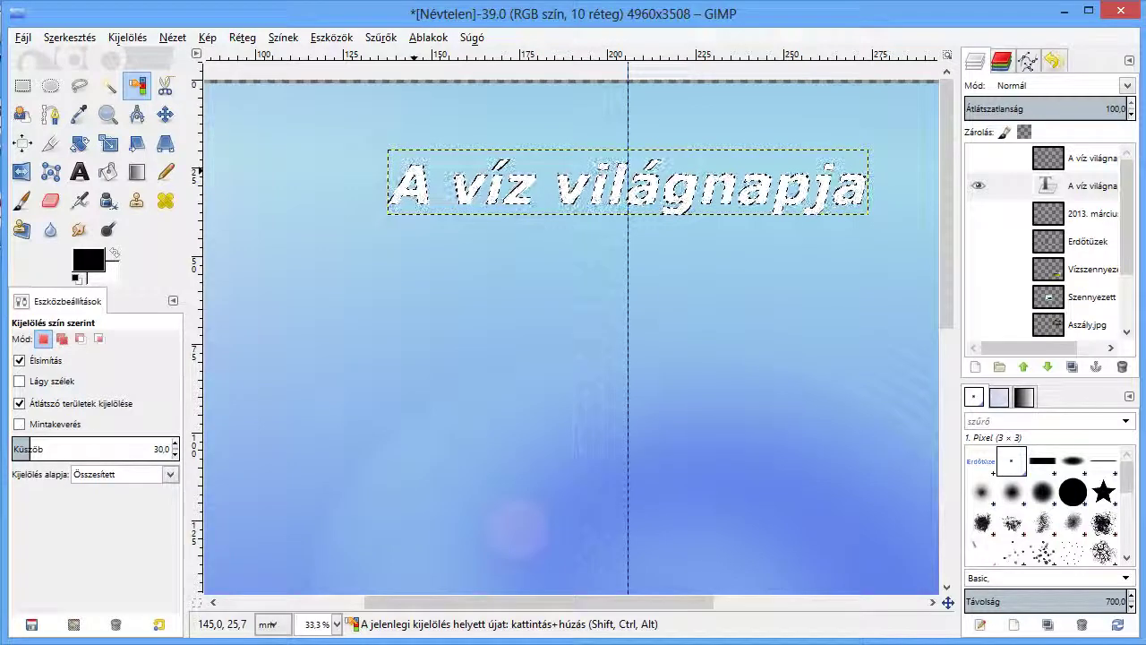
left_click(127, 37)
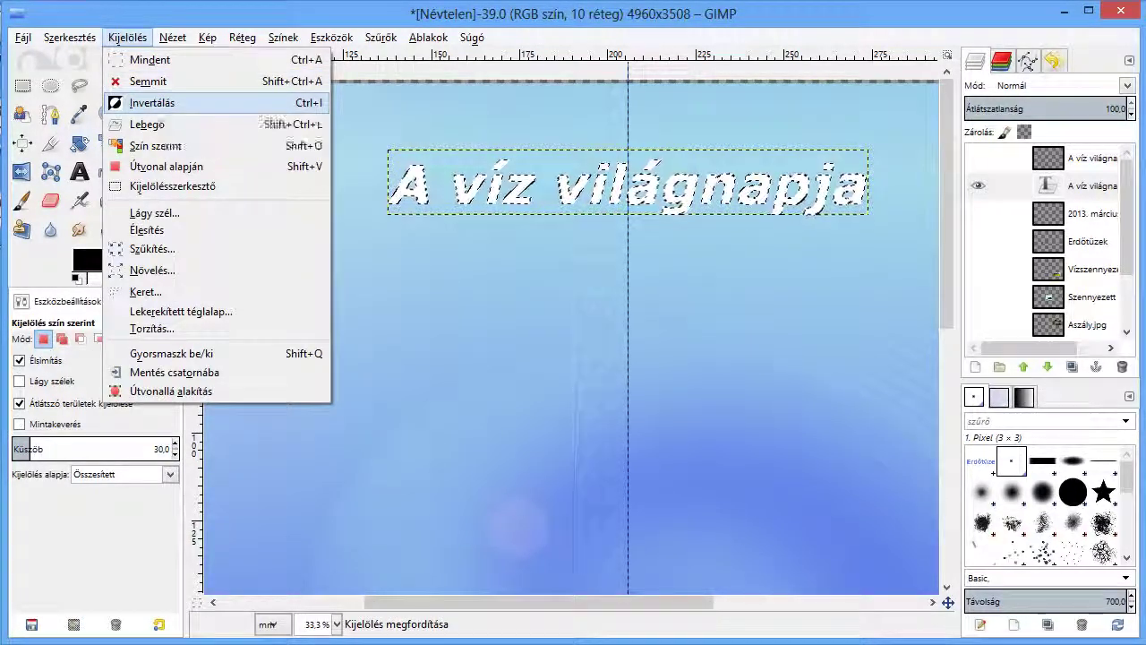
Invert the selection and fill the area around the title letters with black.
left_click(152, 102)
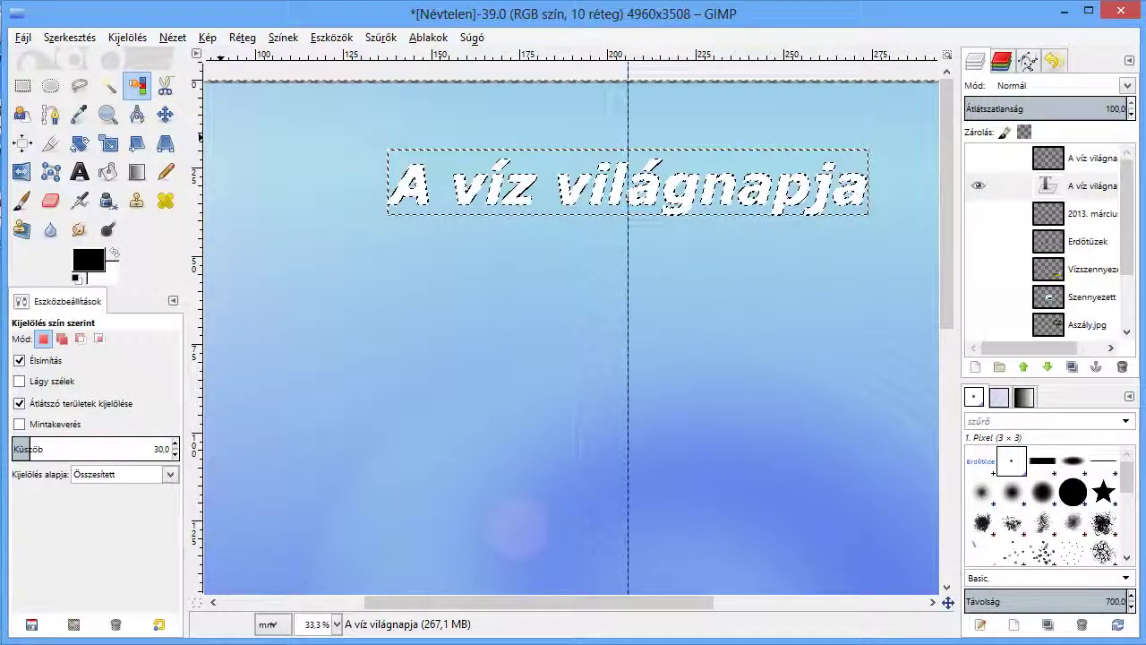
left_click(69, 38)
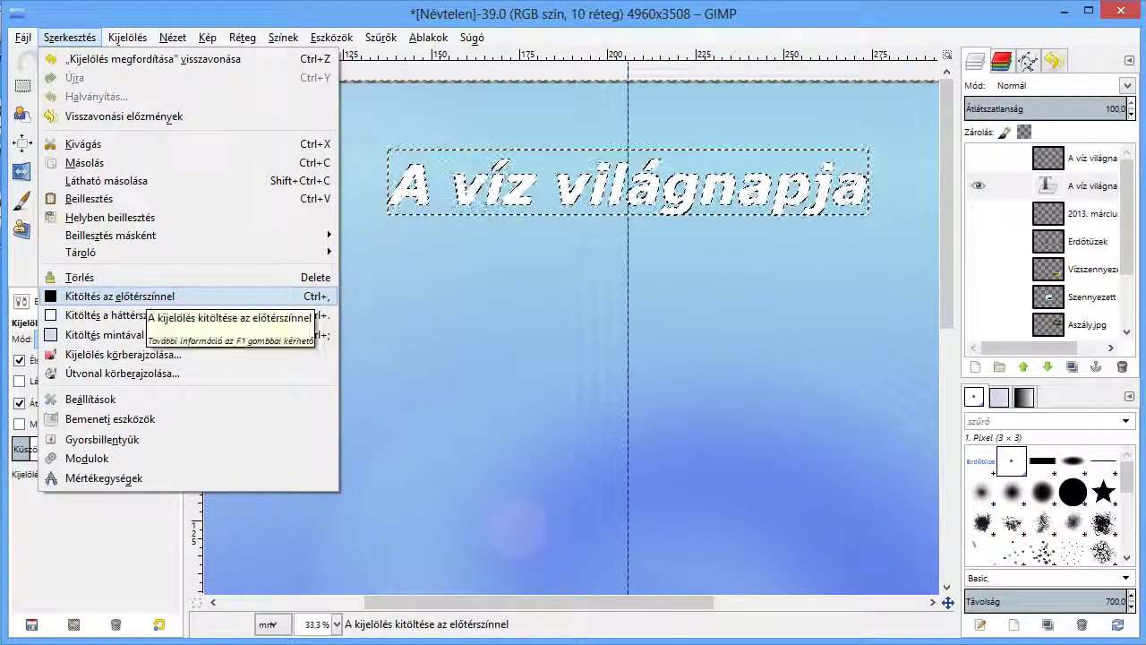
left_click(143, 296)
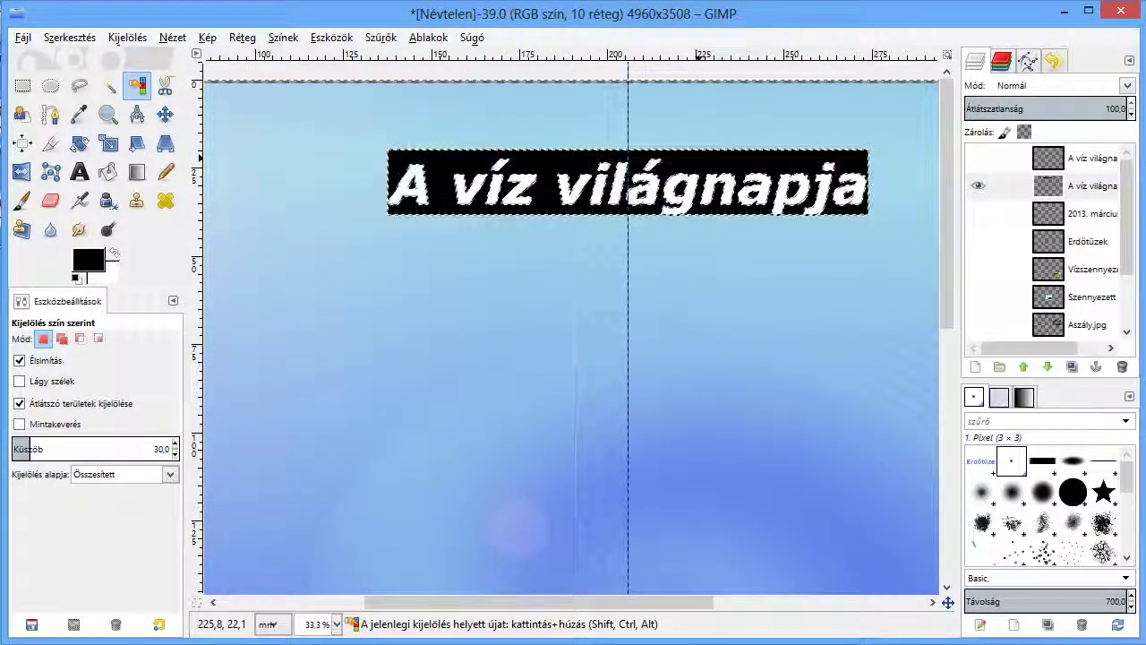
right_click(700, 158)
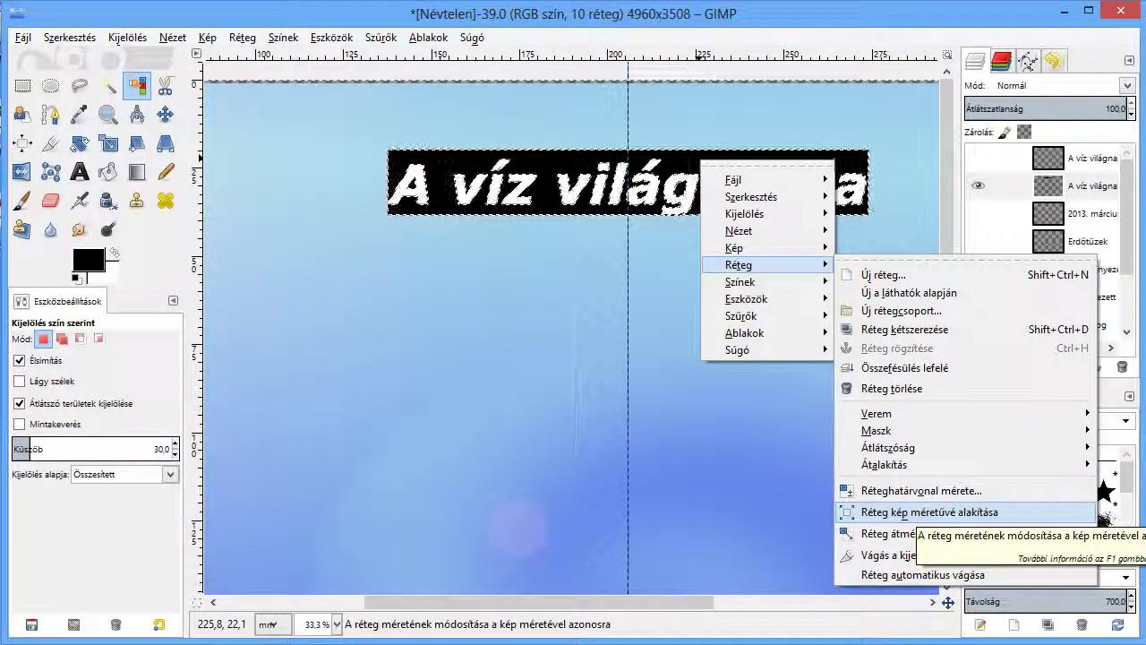
Resize the title layer to image size and hide the Háttér background layer.
left_click(913, 512)
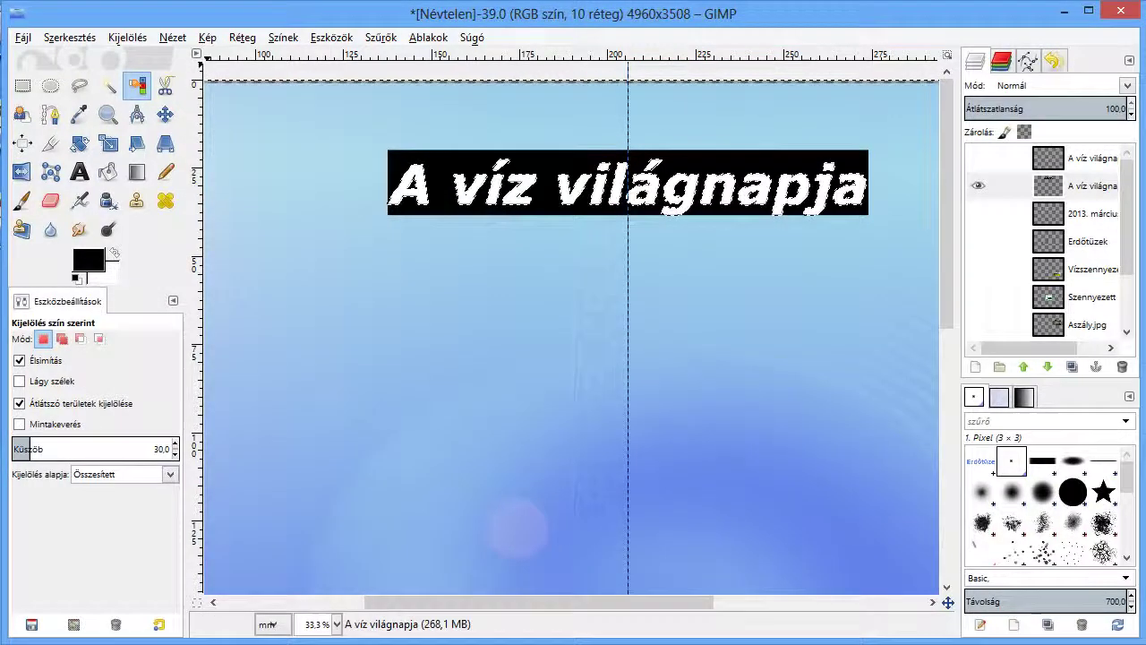
left_click(127, 38)
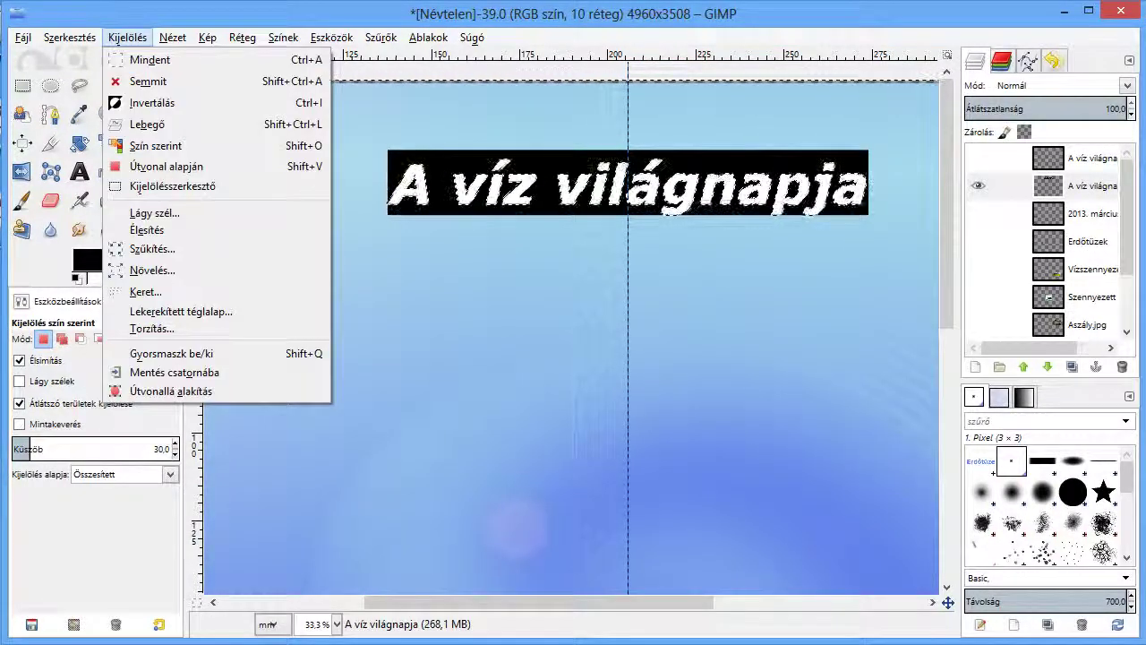
key("Escape")
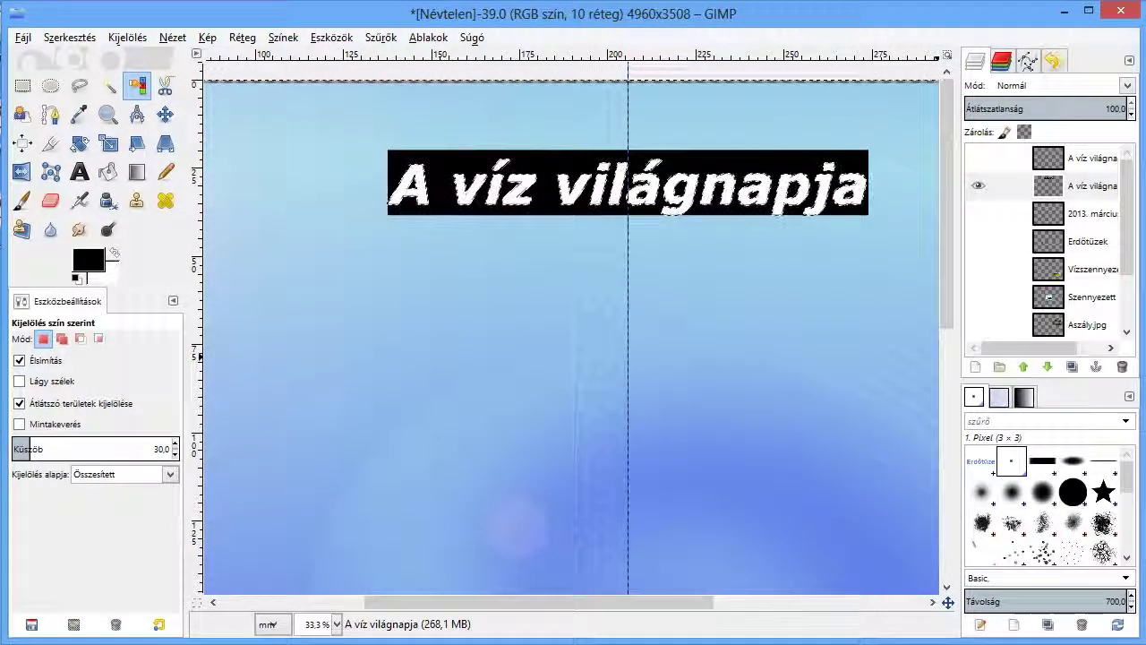
scroll(1047, 242, "down", 3)
left_click(978, 325)
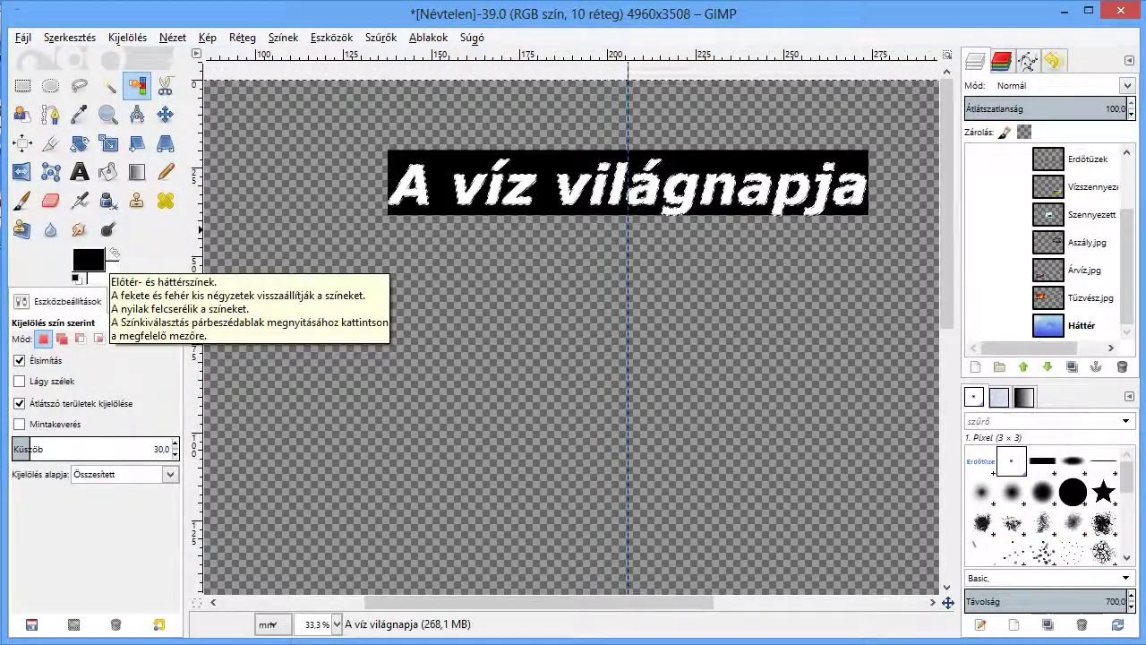
Keep black as foreground and bucket-fill the transparent area around the title.
left_click(88, 259)
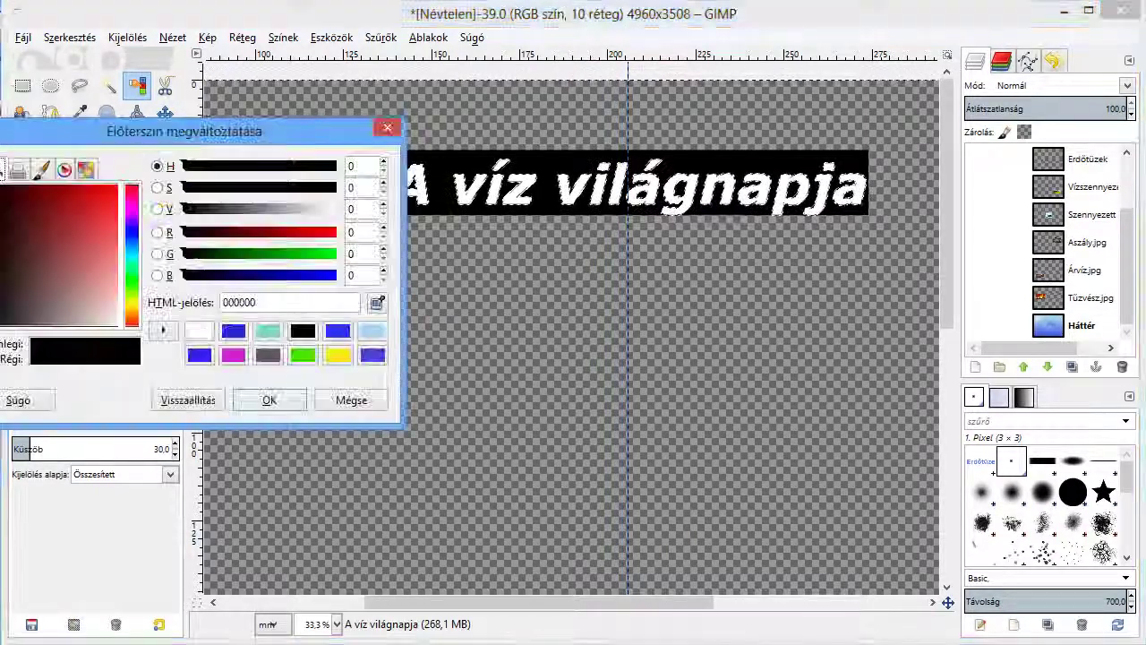
left_click_drag(183, 130, 300, 100)
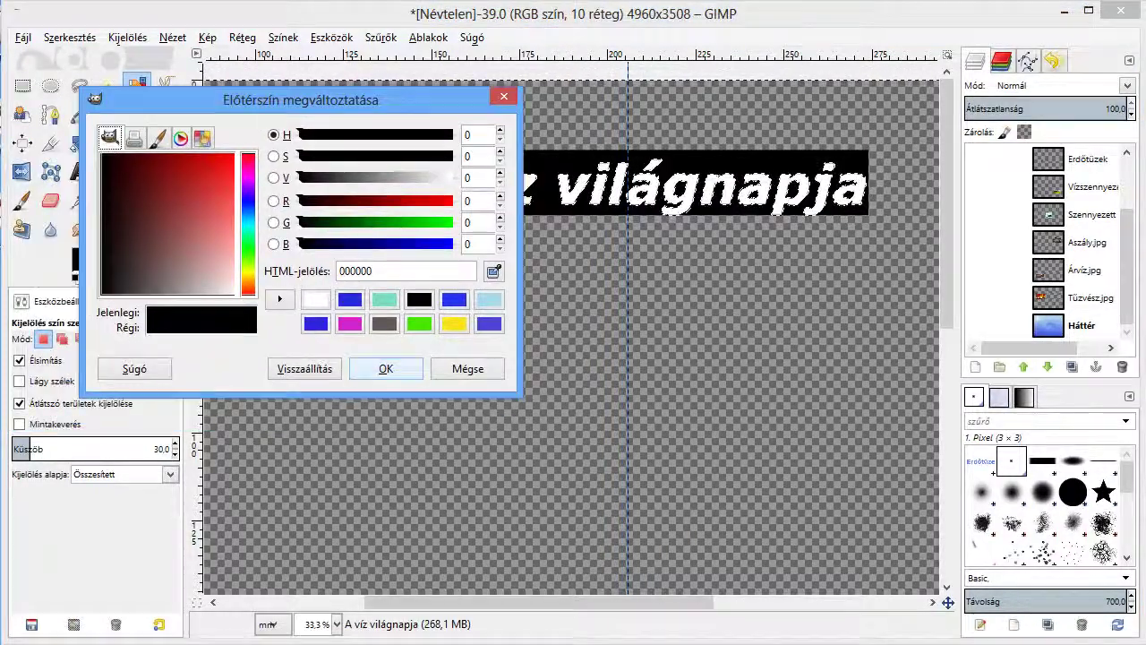
left_click(385, 368)
left_click(107, 171)
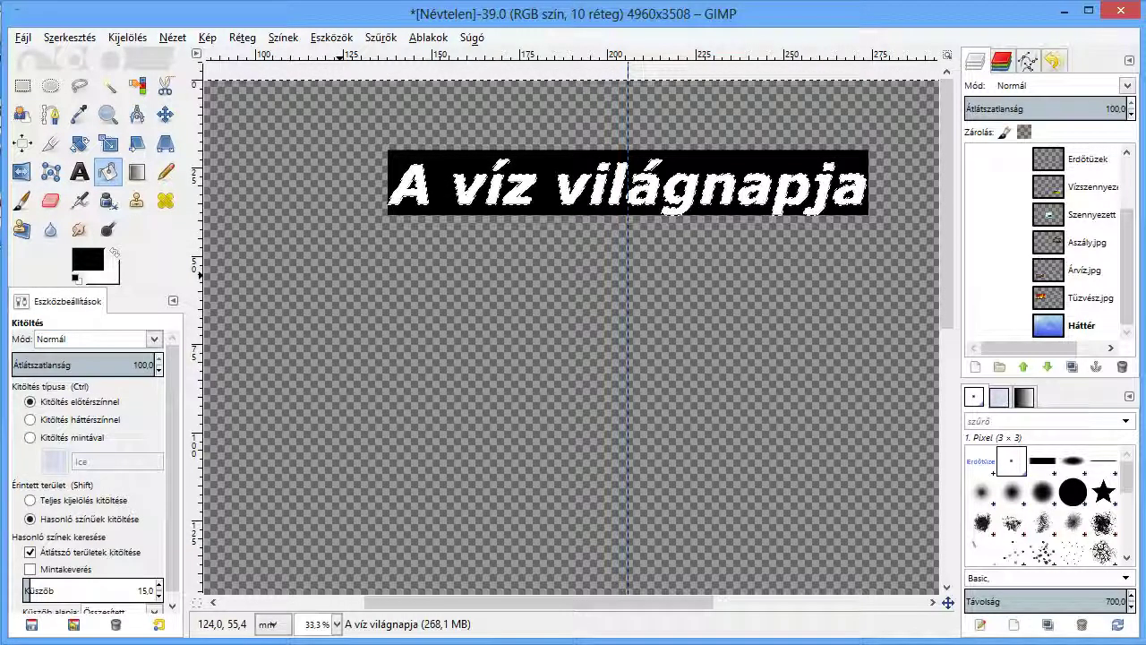
left_click(573, 358)
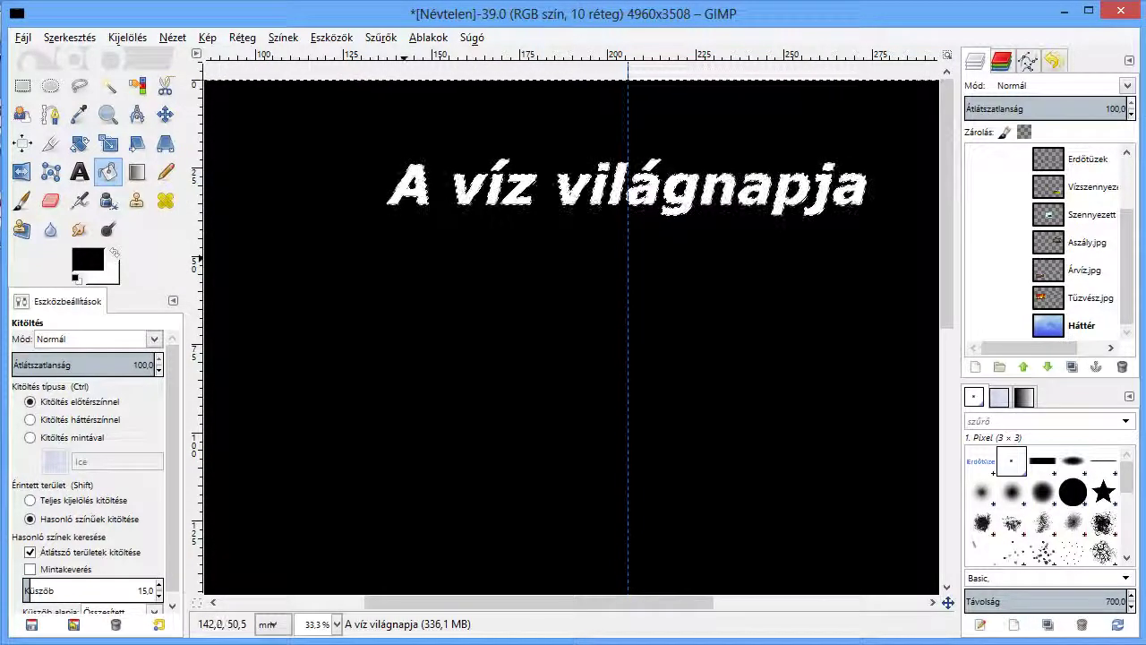
left_click(127, 37)
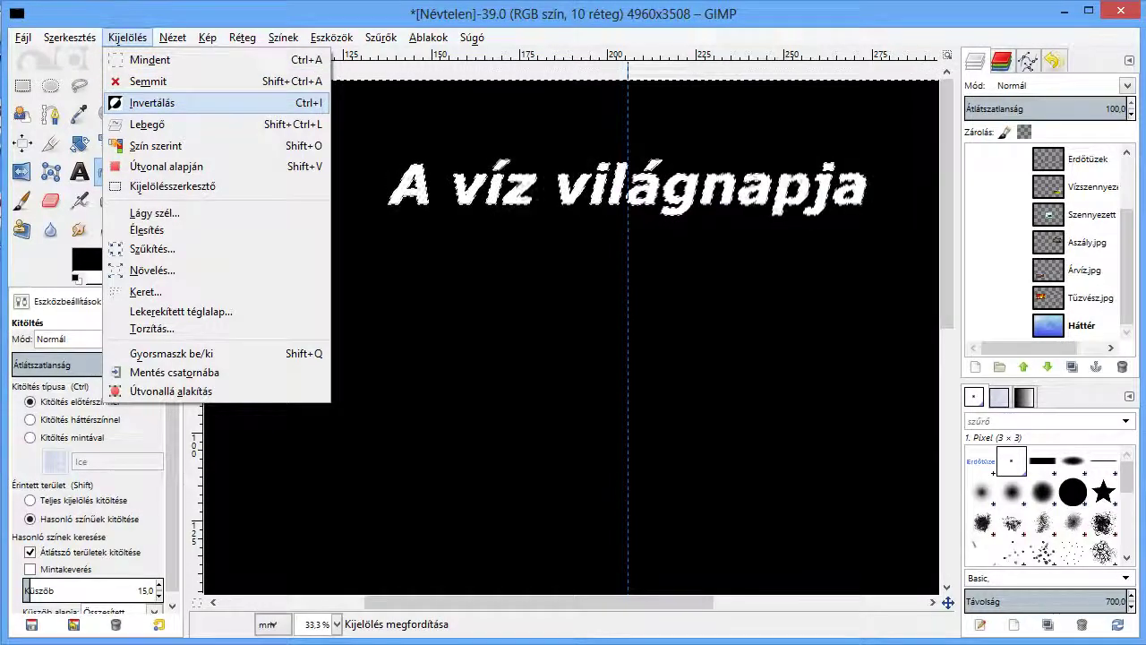
Invert the selection back to the letters and grow it by 1.
left_click(143, 103)
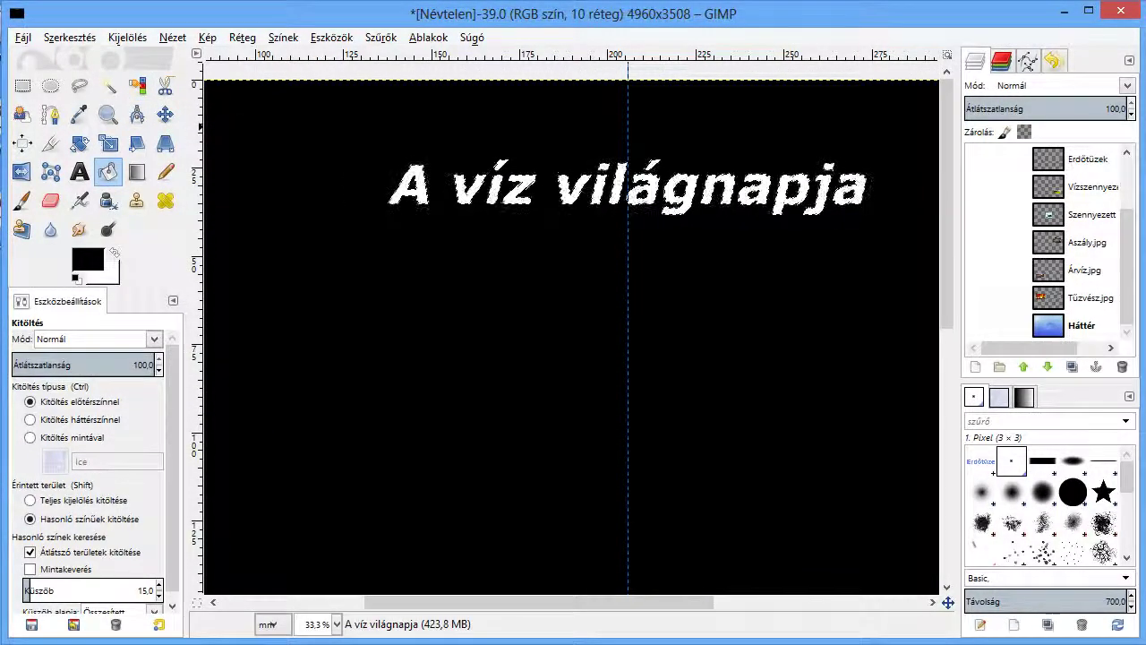
left_click(69, 37)
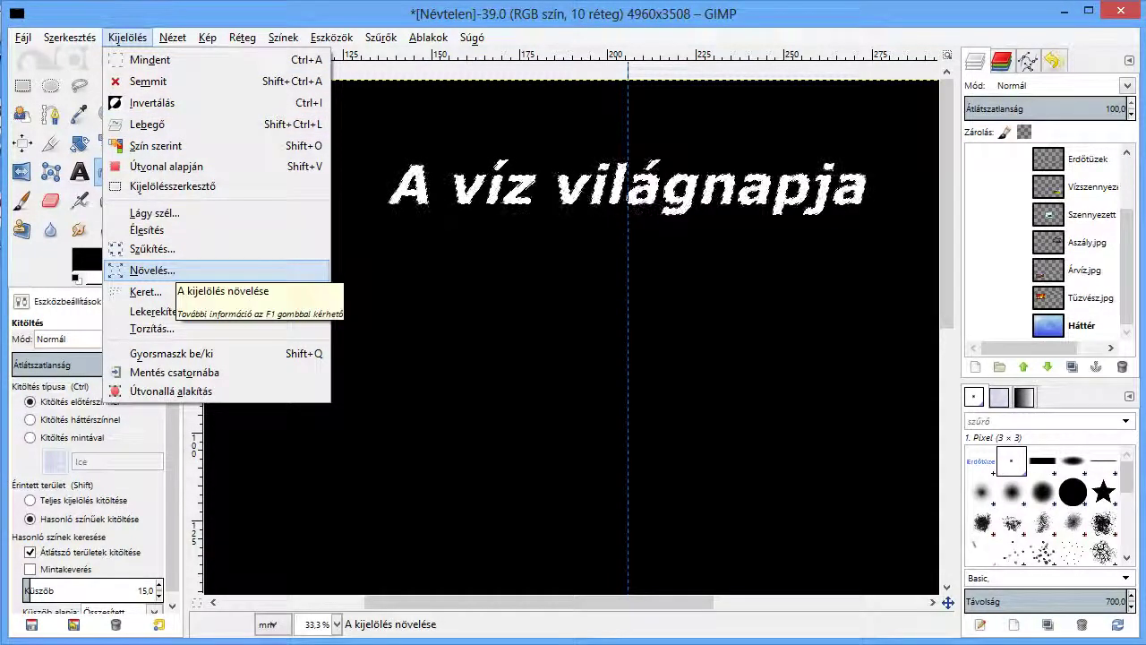
left_click(233, 270)
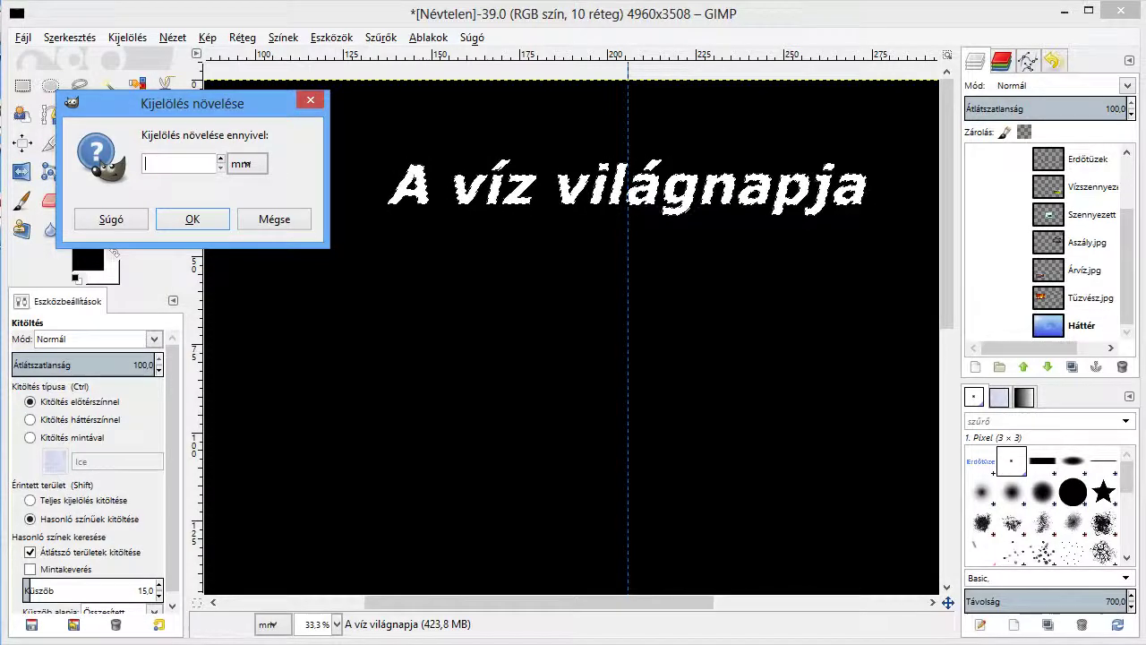
type("1")
key("Return")
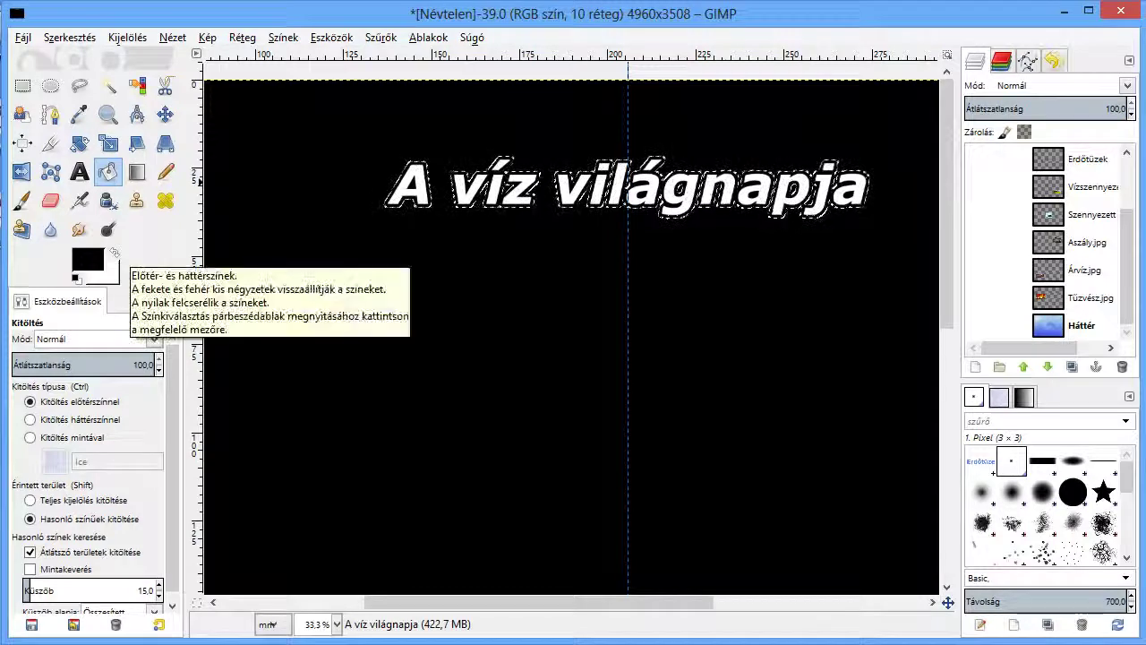
Fill the grown letter selection white, keeping the top title copy hidden.
left_click(113, 253)
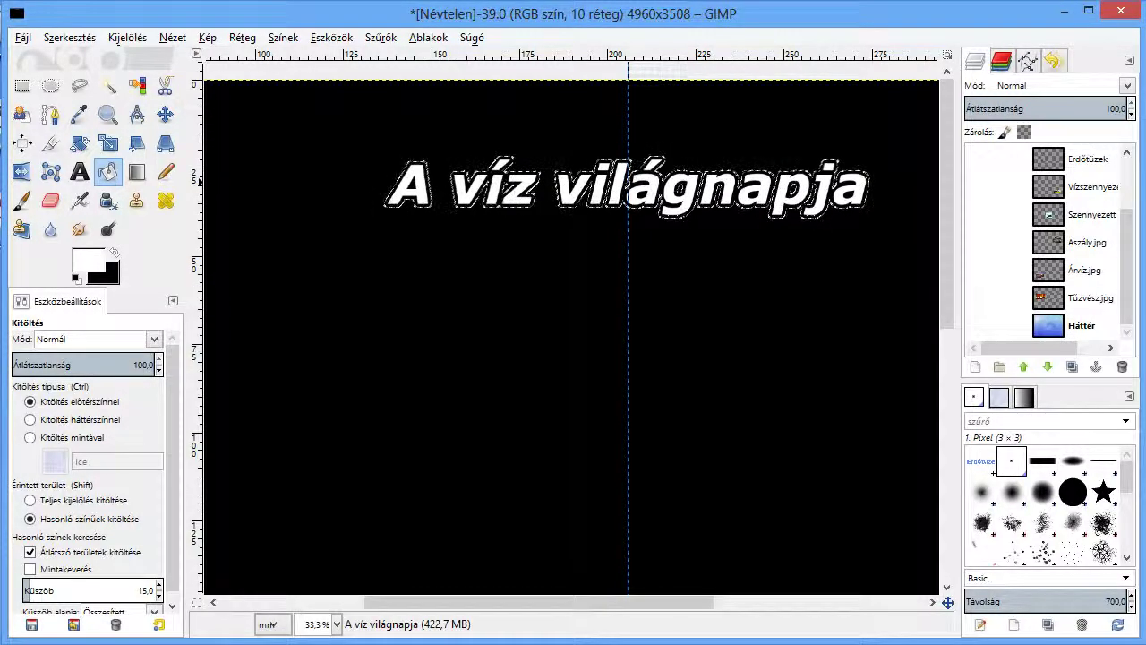
left_click(70, 37)
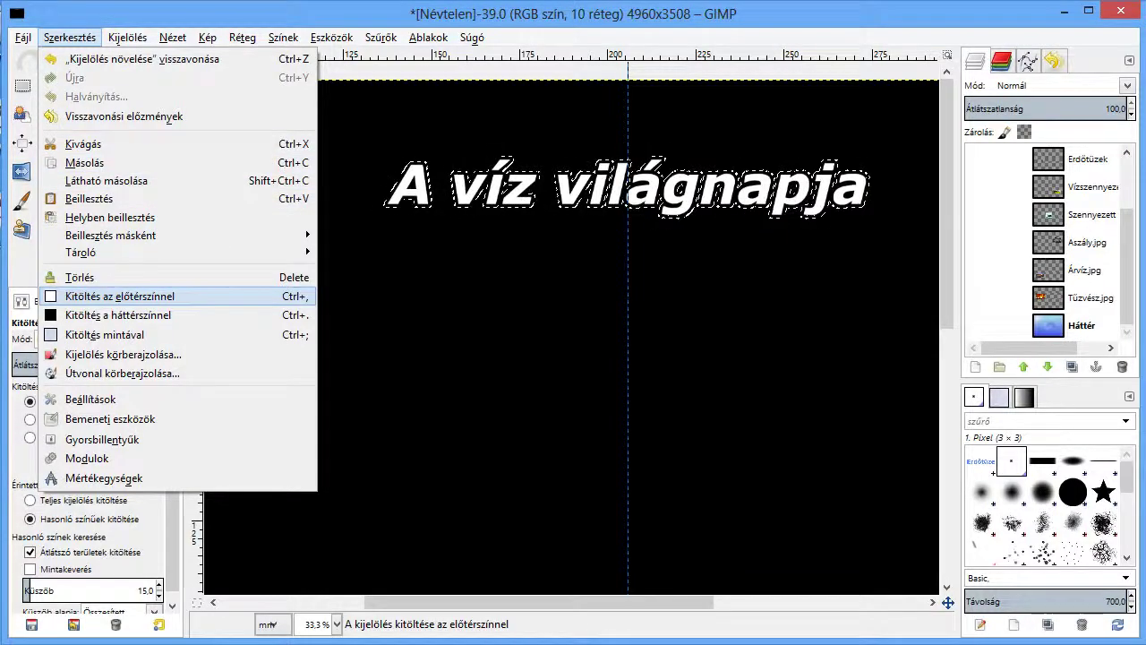
left_click(119, 295)
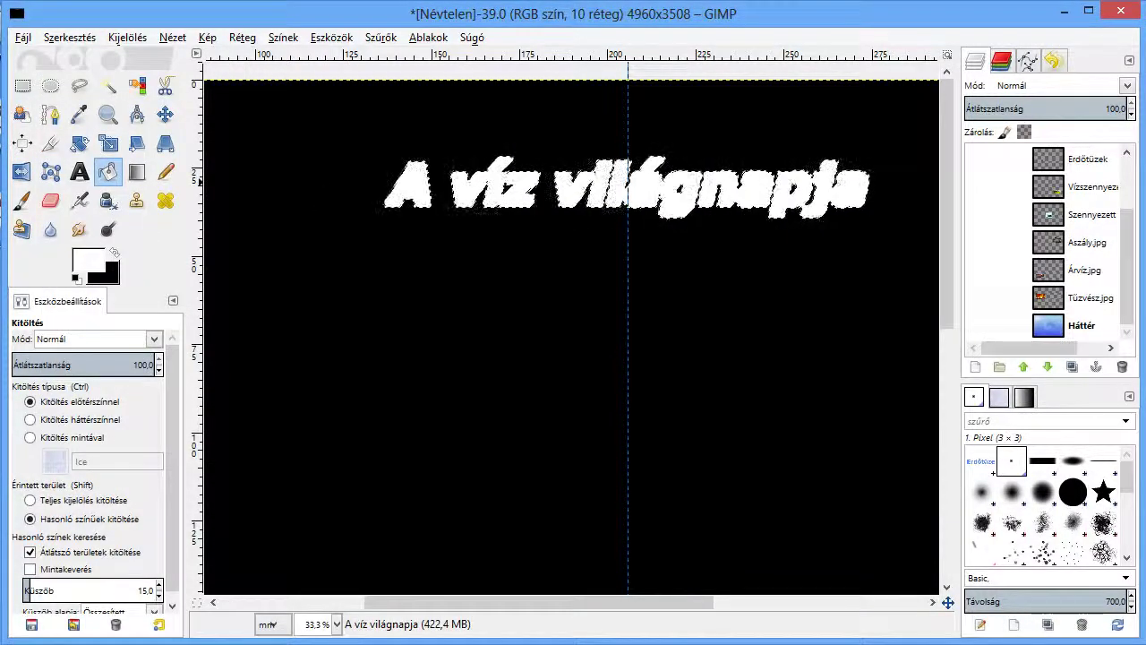
scroll(1047, 242, "up", 2)
scroll(1048, 241, "up", 1)
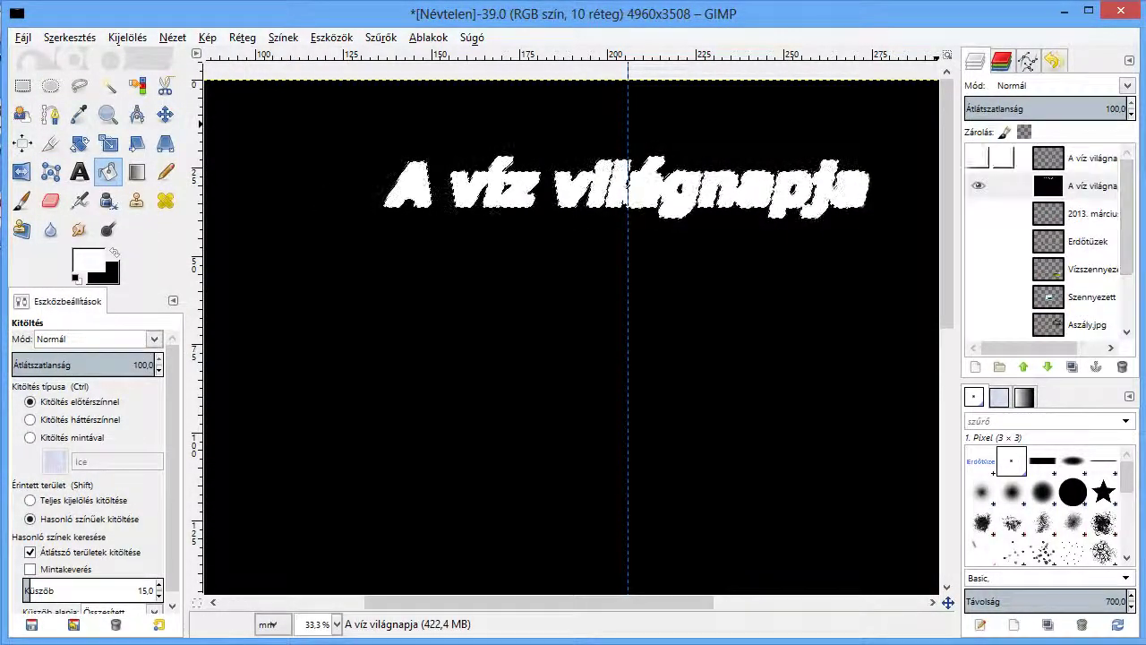
left_click(978, 158)
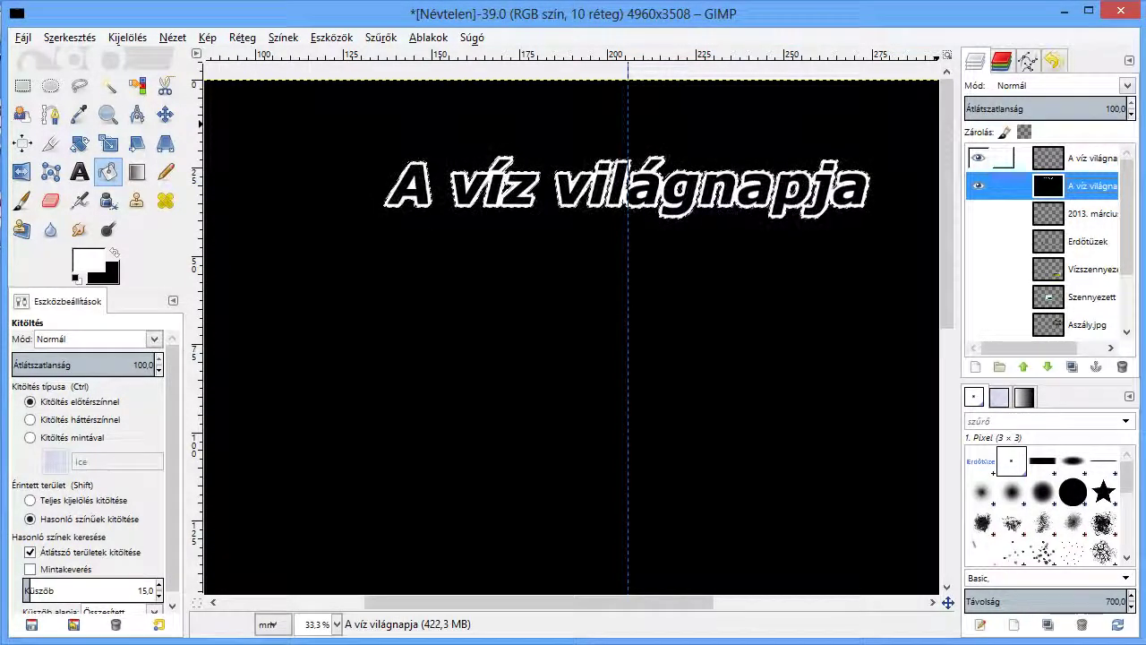
left_click(978, 158)
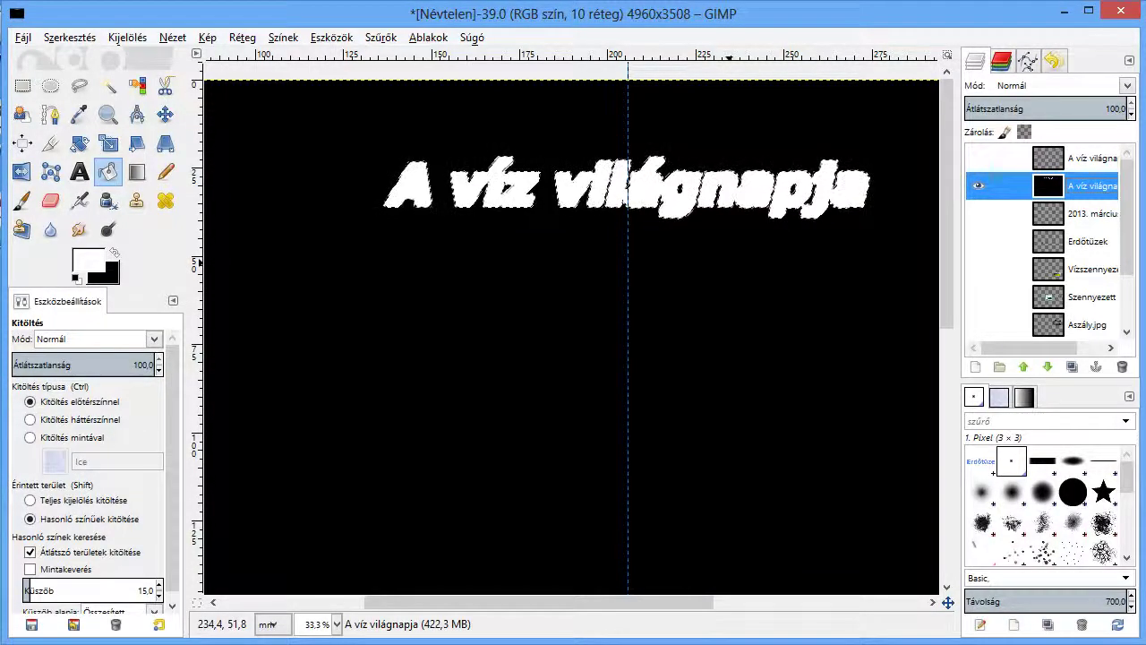
left_click(127, 38)
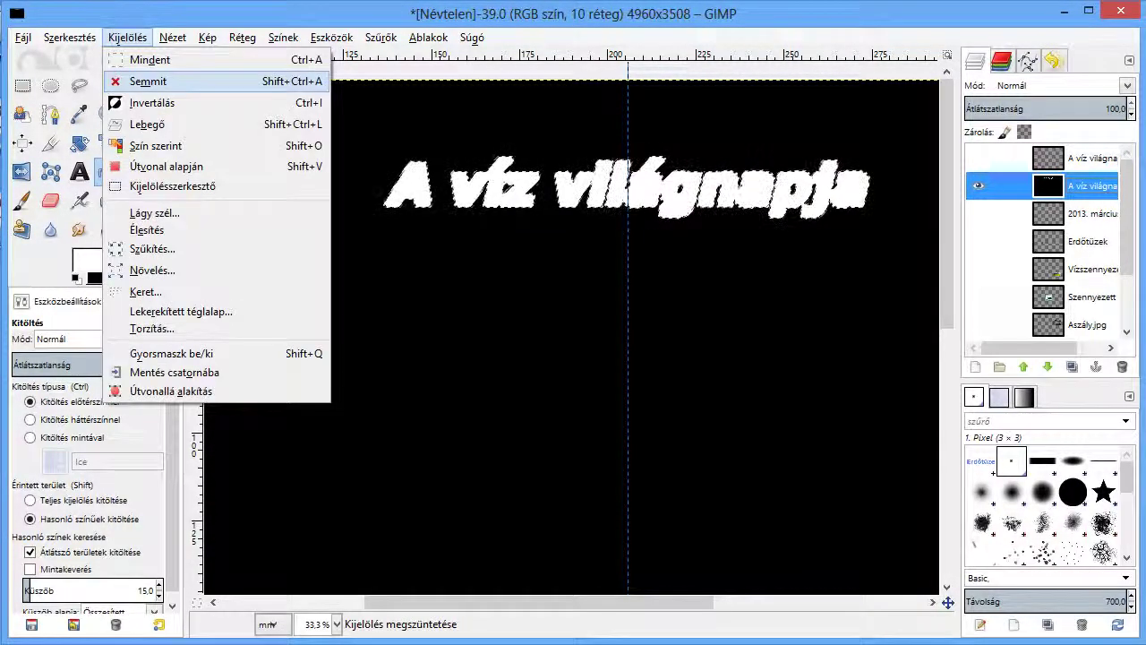
Clear the selection and ready the Smudge tool at density 75 on the white title layer.
left_click(147, 80)
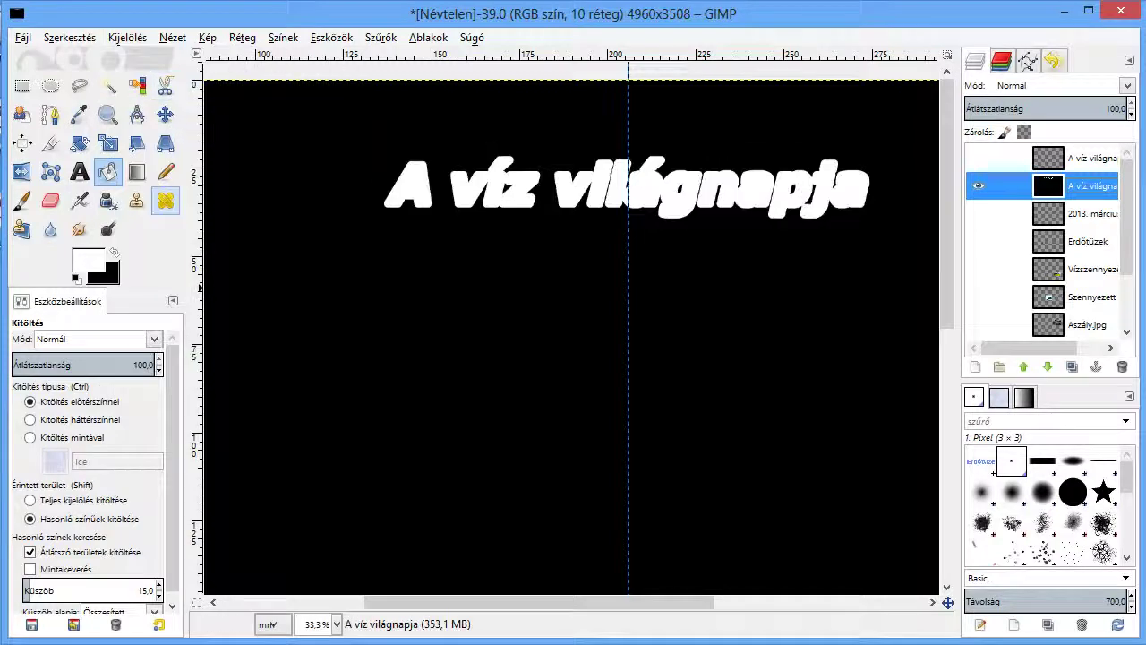
left_click(78, 230)
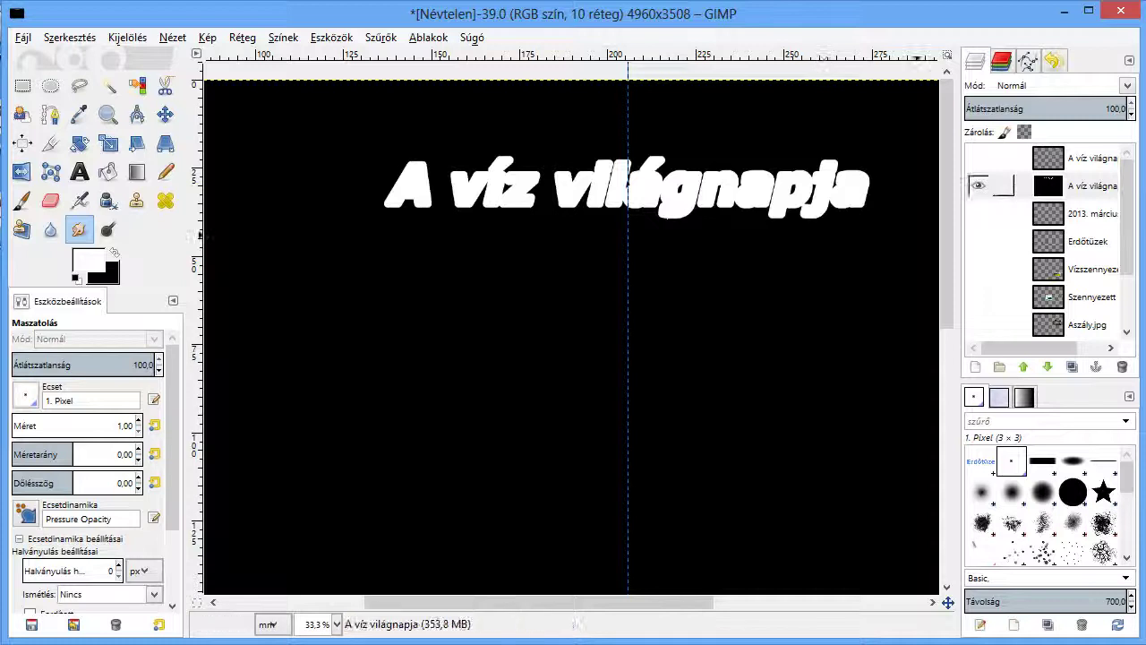
left_click(998, 185)
scroll(90, 465, "down", 3)
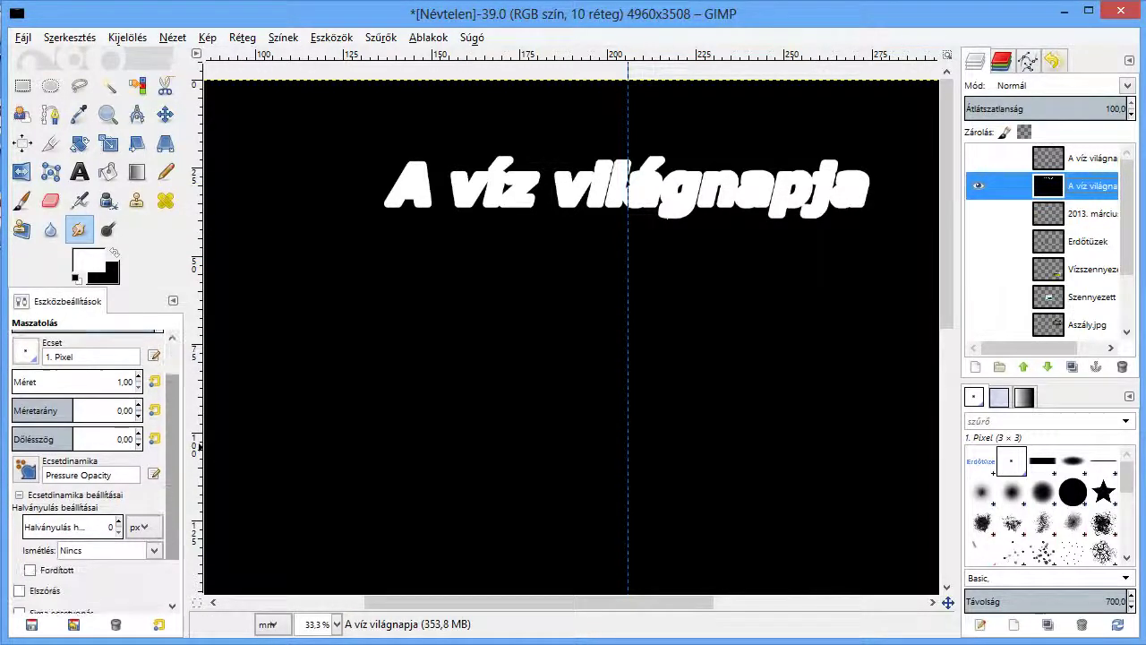
scroll(89, 466, "down", 2)
left_click(117, 601)
type("777")
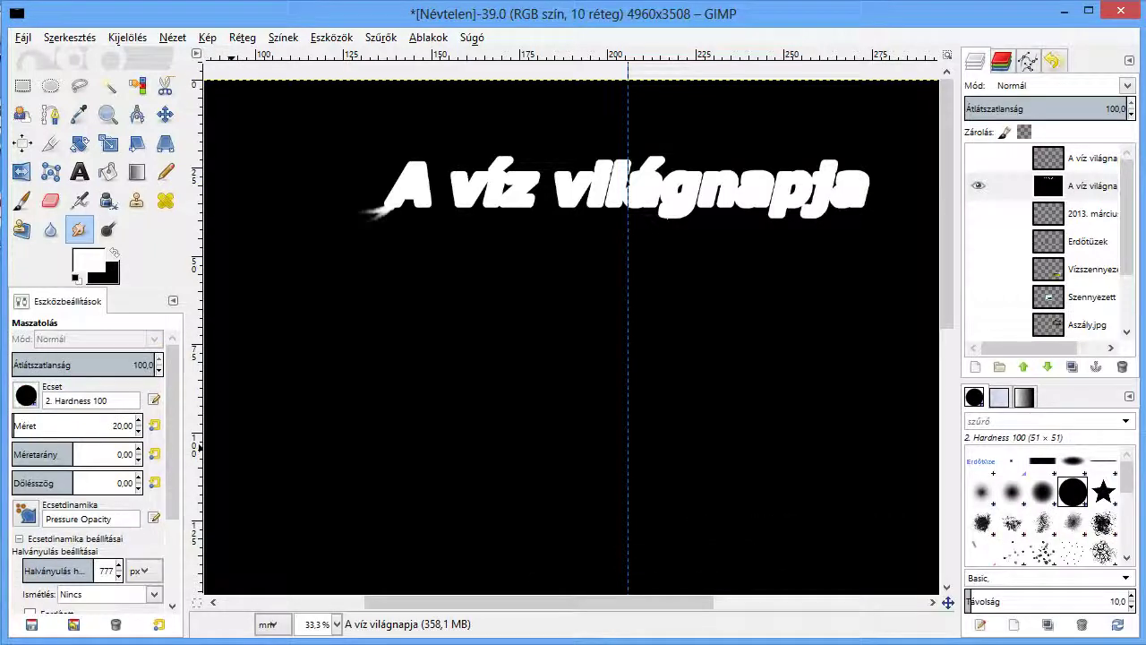
scroll(173, 430, "down", 2)
scroll(172, 430, "down", 1)
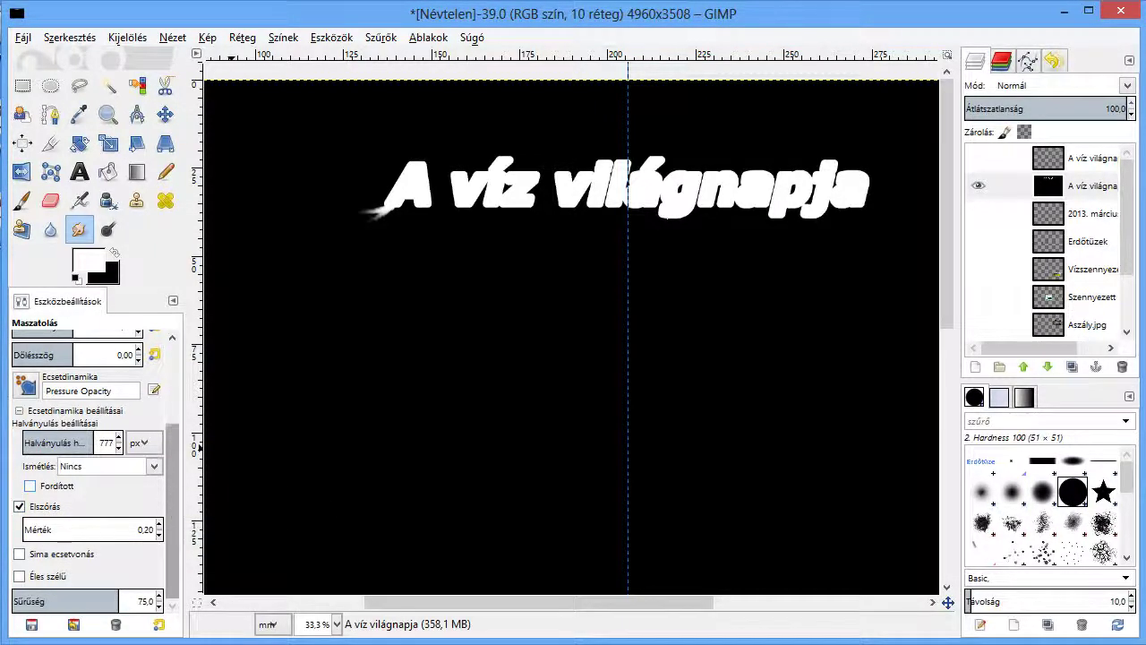
scroll(89, 445, "up", 2)
scroll(90, 430, "up", 3)
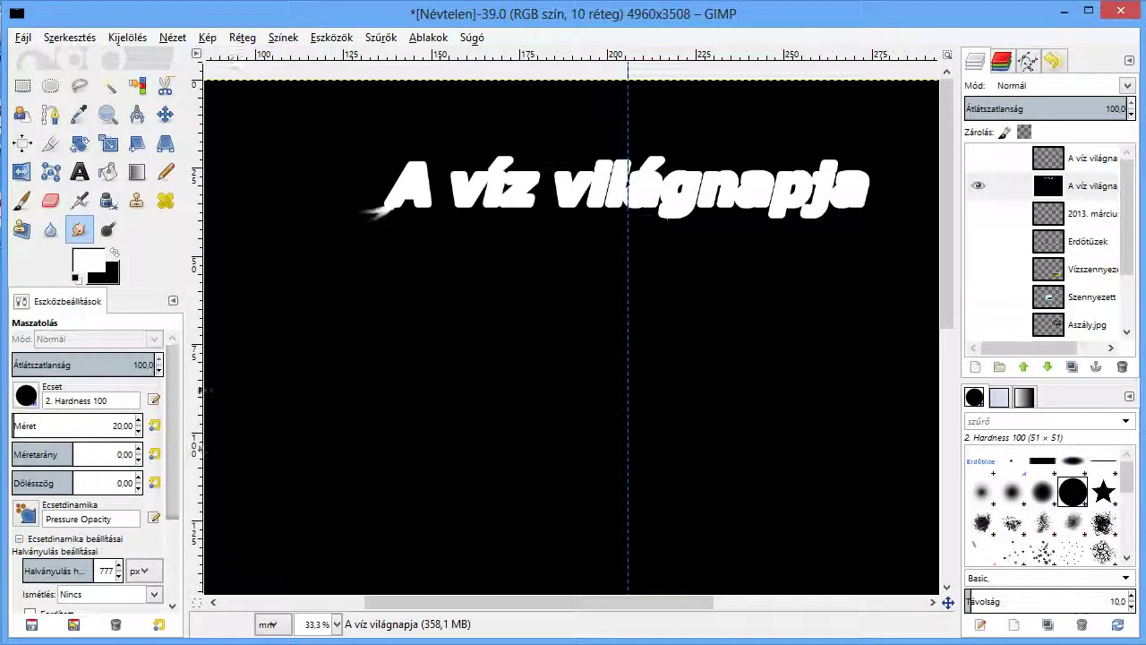
left_click(26, 395)
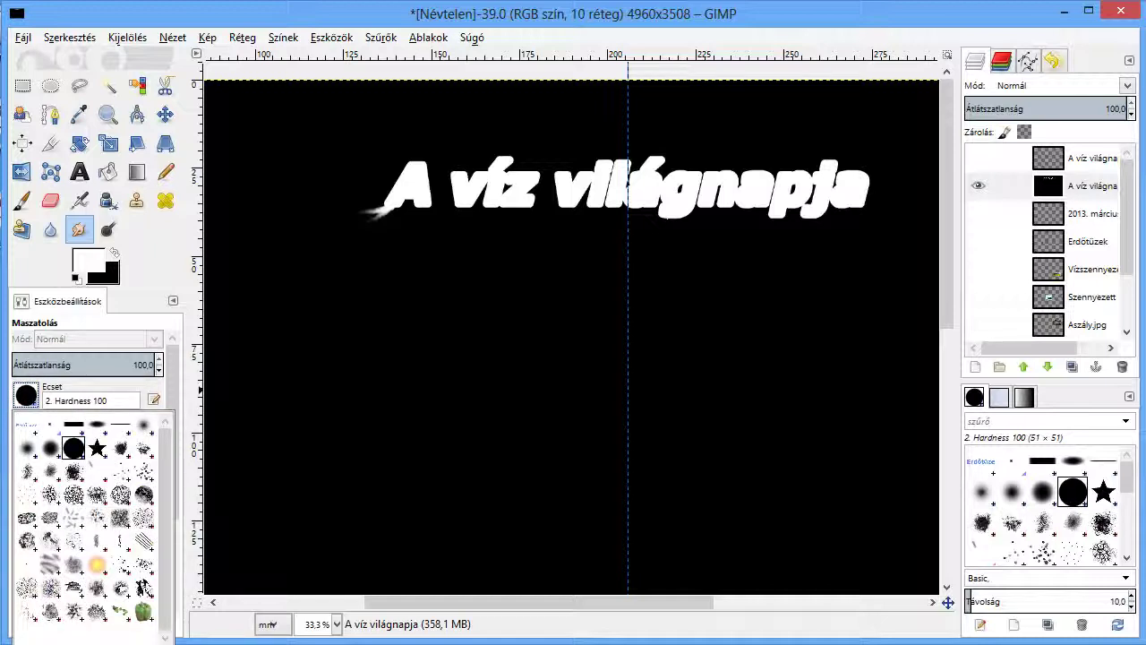
key("Escape")
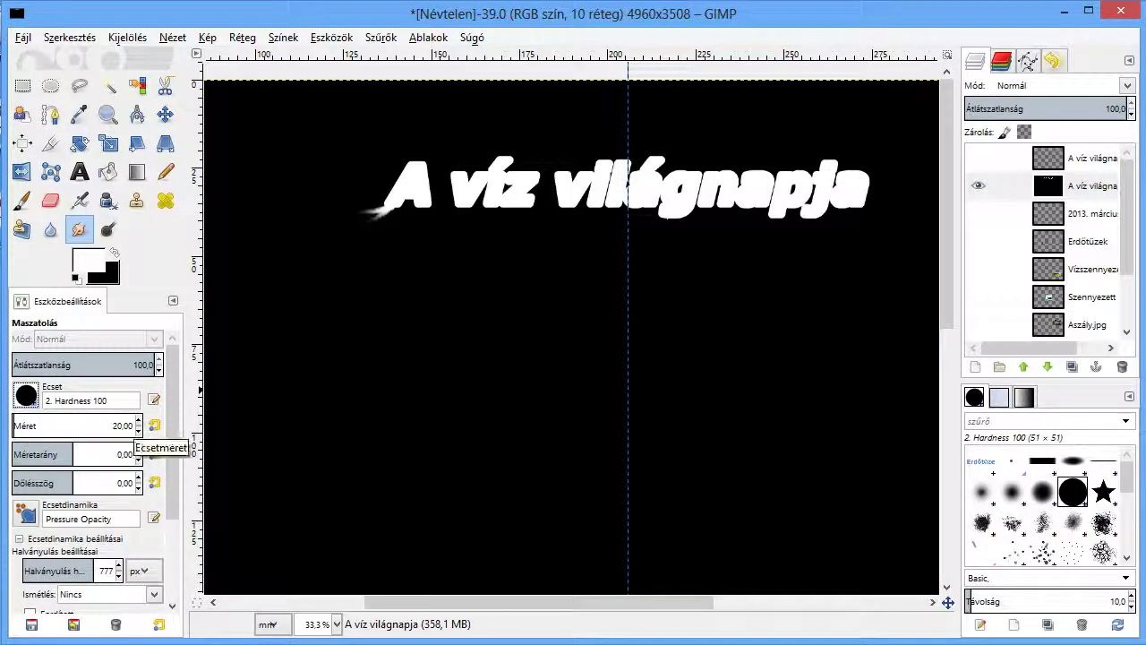
Smear the title's A into leftward and upward streaks, lowering smudge density to about 51.
left_click_drag(387, 204, 353, 191)
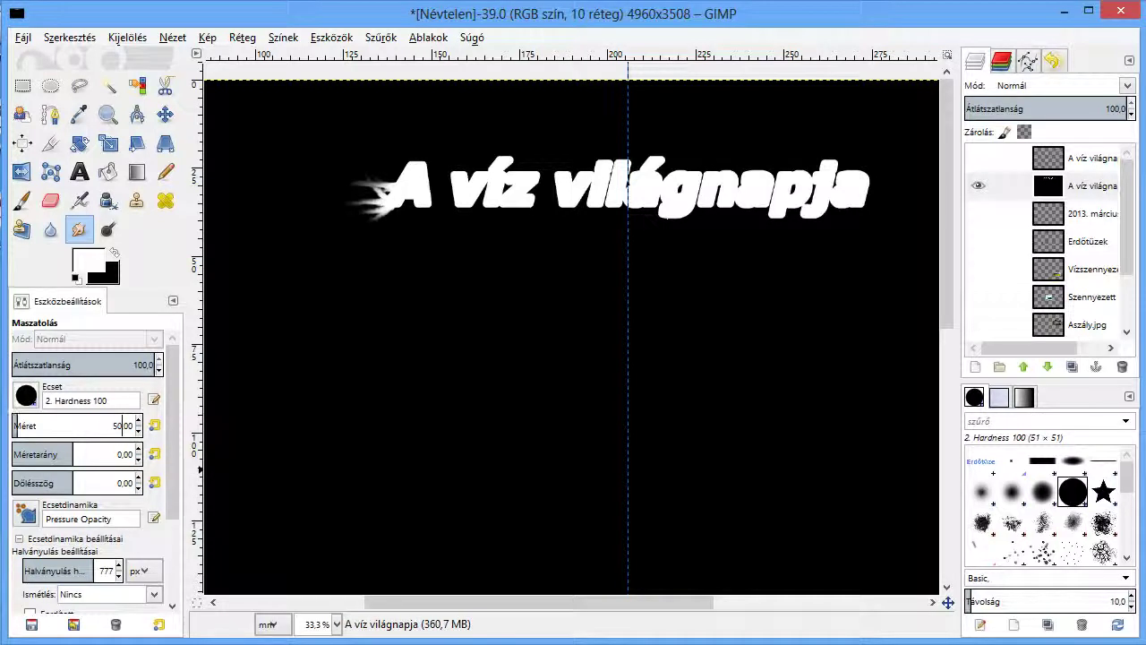
left_click_drag(404, 175, 371, 148)
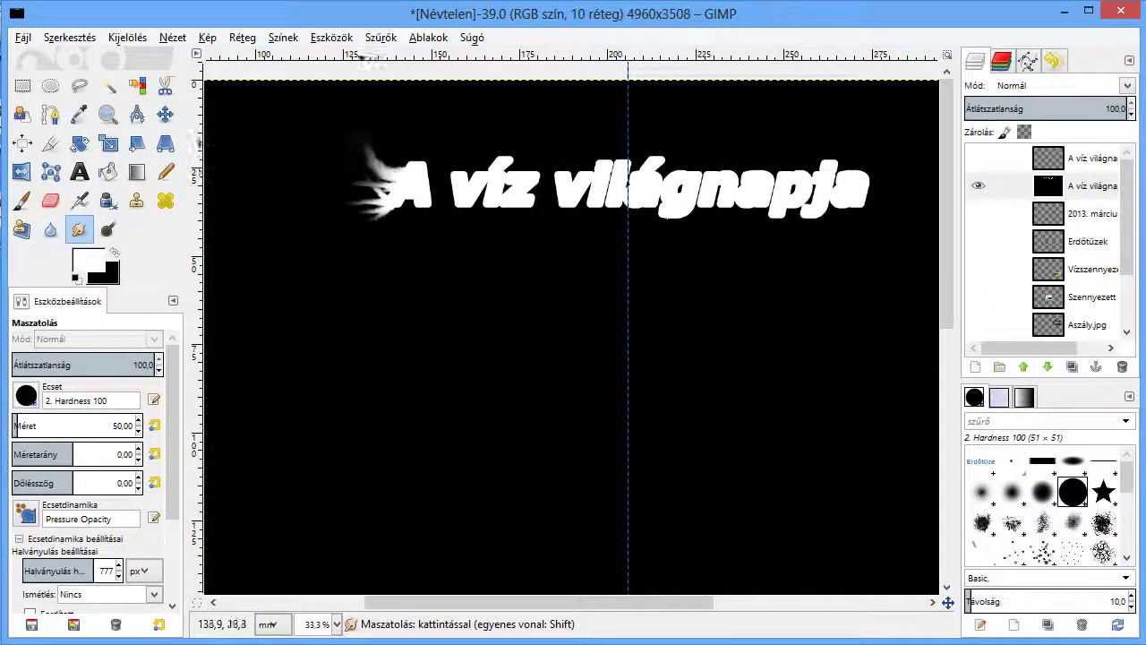
mouse_move(397, 189)
left_mouse_down()
mouse_move(363, 189)
mouse_move(421, 149)
mouse_move(366, 156)
mouse_move(367, 179)
mouse_move(349, 166)
left_mouse_up()
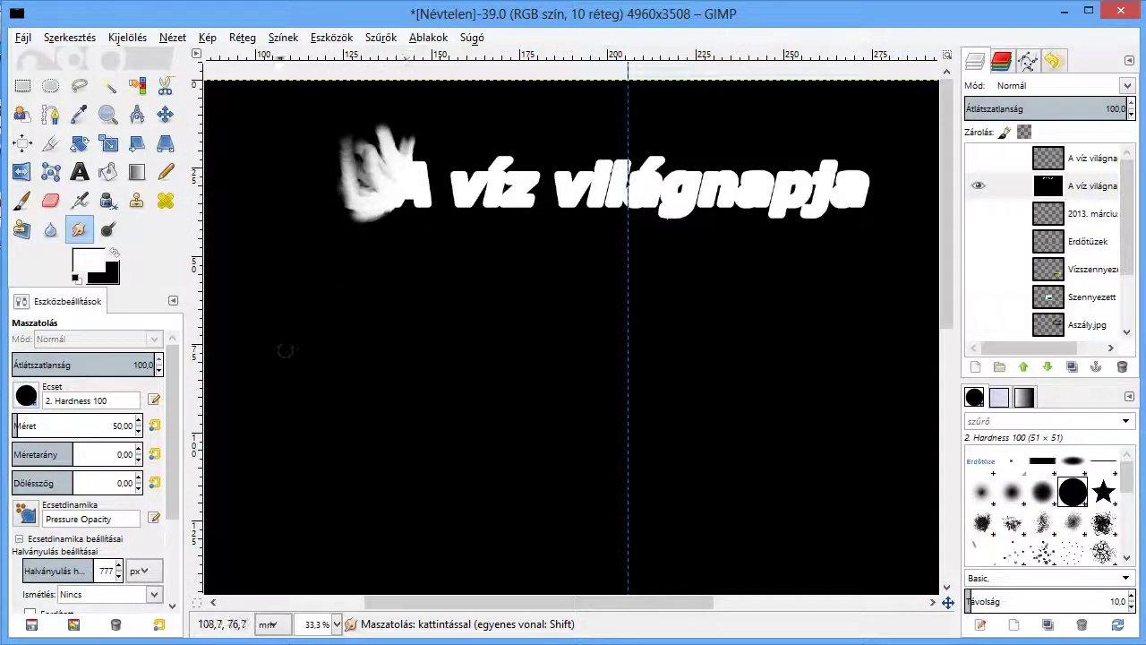
scroll(90, 465, "down", 3)
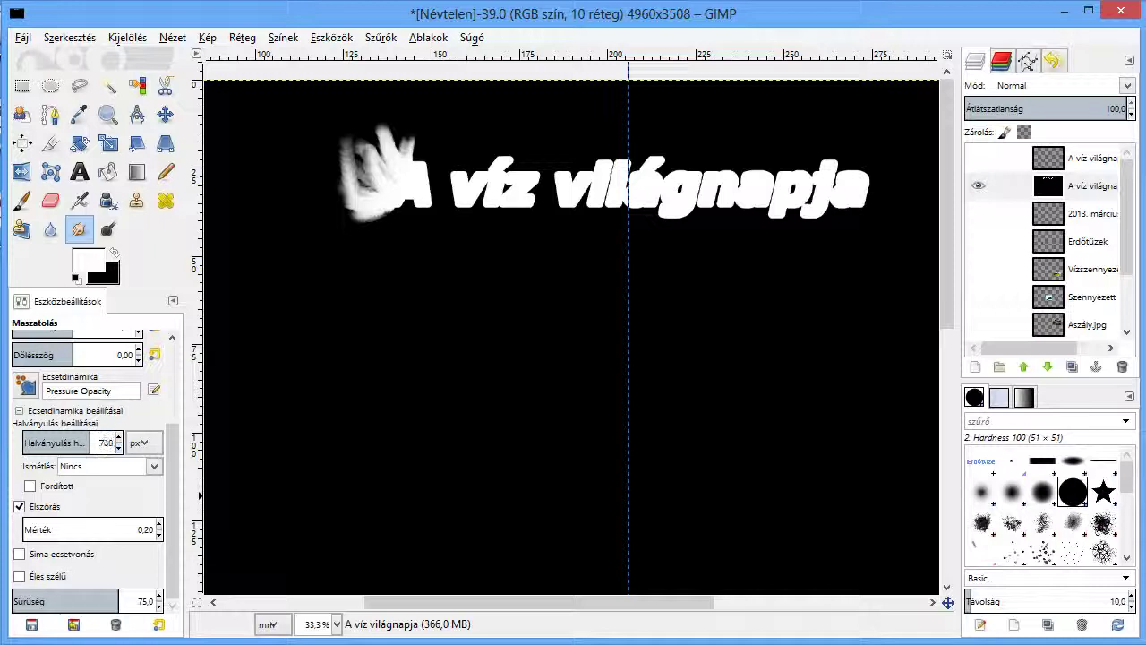
left_click_drag(116, 600, 85, 601)
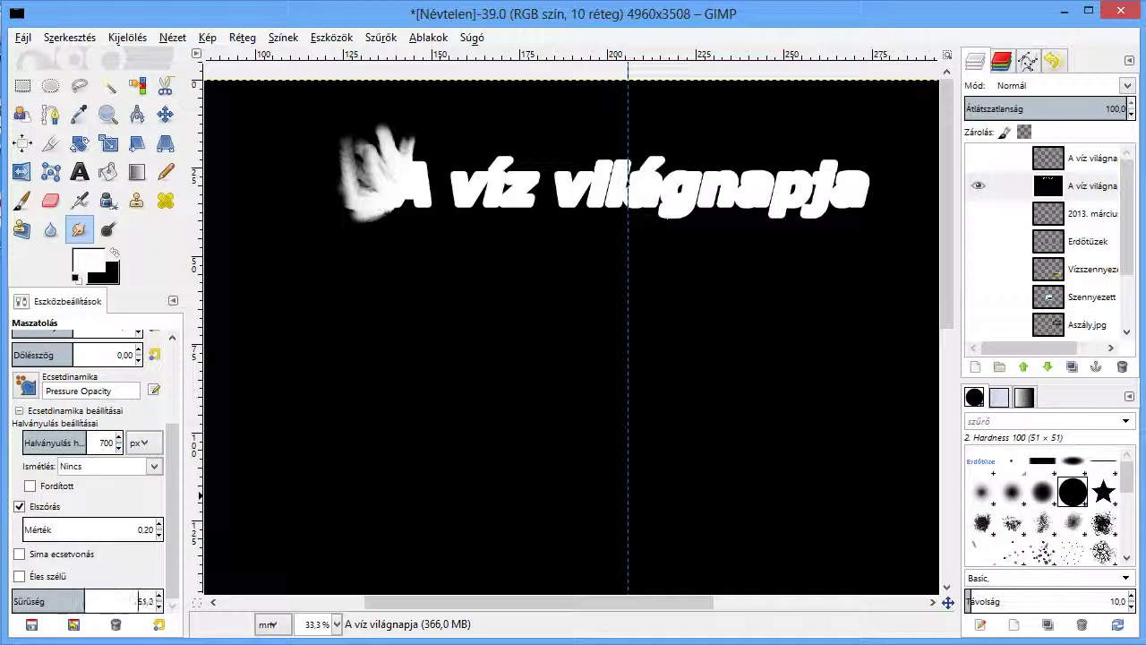
left_click_drag(421, 193, 433, 215)
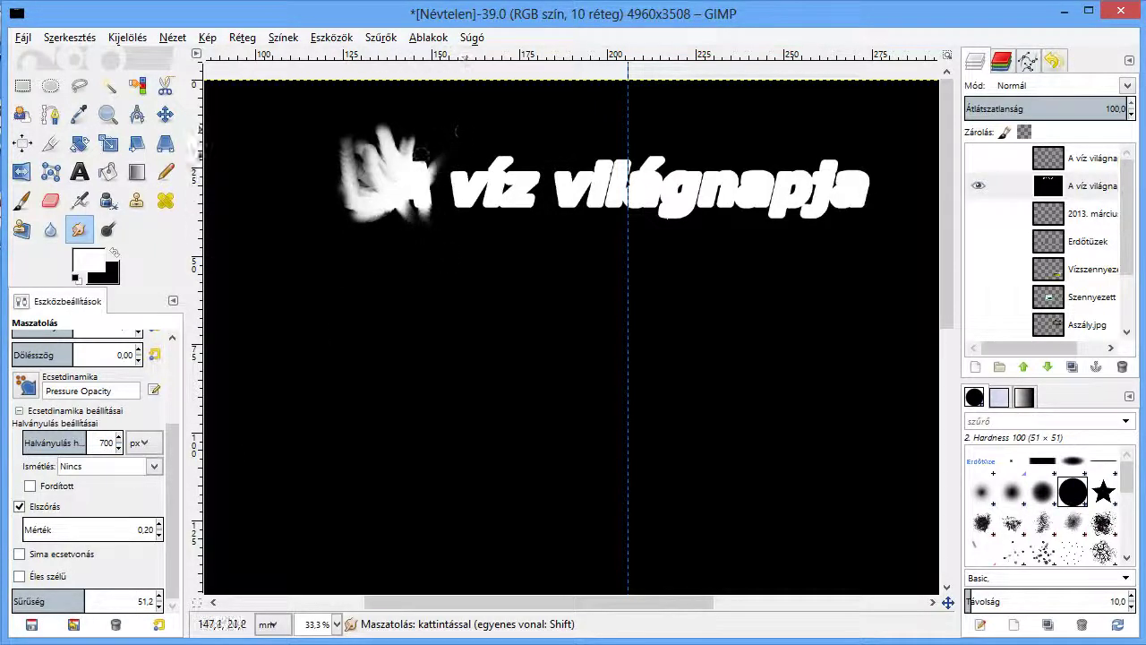
mouse_move(428, 161)
left_mouse_down()
mouse_move(458, 134)
mouse_move(437, 166)
mouse_move(426, 139)
mouse_move(364, 157)
mouse_move(437, 162)
mouse_move(469, 135)
mouse_move(464, 171)
mouse_move(421, 212)
mouse_move(351, 235)
mouse_move(343, 198)
mouse_move(435, 198)
mouse_move(483, 170)
mouse_move(473, 157)
mouse_move(544, 134)
mouse_move(528, 125)
mouse_move(575, 149)
mouse_move(500, 208)
mouse_move(386, 213)
left_mouse_up()
Smudge the remaining lettering, from víz through the final ja, into flame-like streaks.
mouse_move(565, 164)
left_mouse_down()
mouse_move(585, 170)
mouse_move(619, 134)
mouse_move(614, 172)
mouse_move(600, 139)
mouse_move(637, 178)
mouse_move(660, 165)
mouse_move(645, 134)
mouse_move(634, 162)
mouse_move(660, 160)
mouse_move(663, 133)
mouse_move(735, 120)
mouse_move(734, 134)
mouse_move(689, 154)
mouse_move(723, 161)
mouse_move(717, 170)
mouse_move(759, 125)
mouse_move(766, 152)
mouse_move(821, 131)
mouse_move(844, 140)
left_mouse_up()
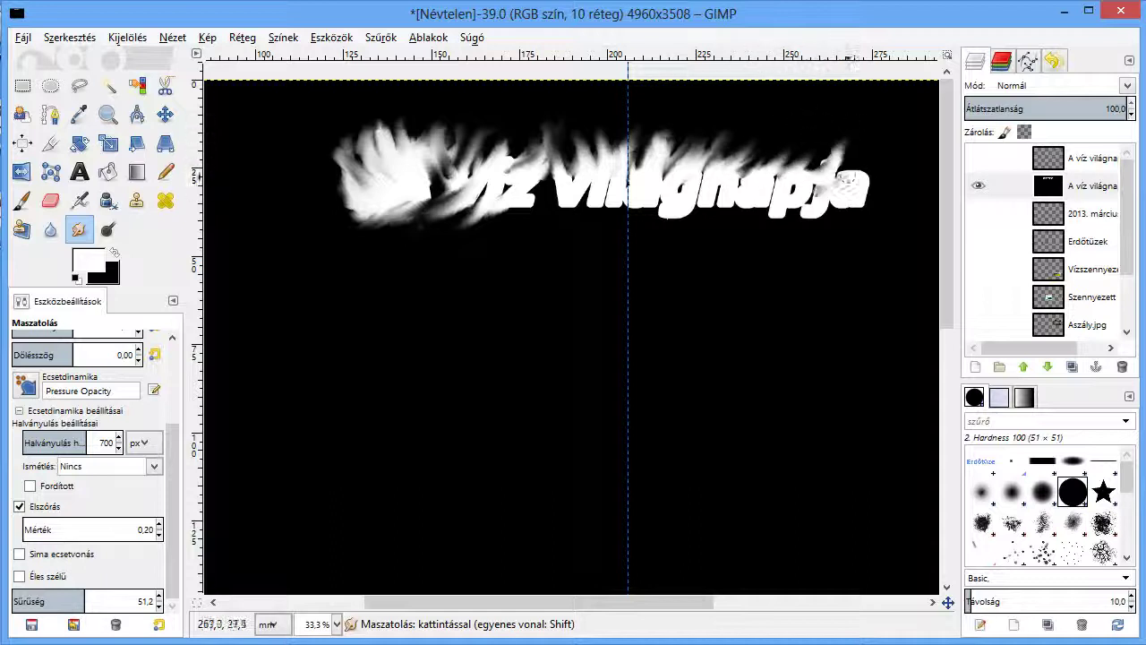
mouse_move(822, 190)
left_mouse_down()
mouse_move(899, 148)
mouse_move(856, 196)
mouse_move(897, 177)
mouse_move(896, 139)
left_mouse_up()
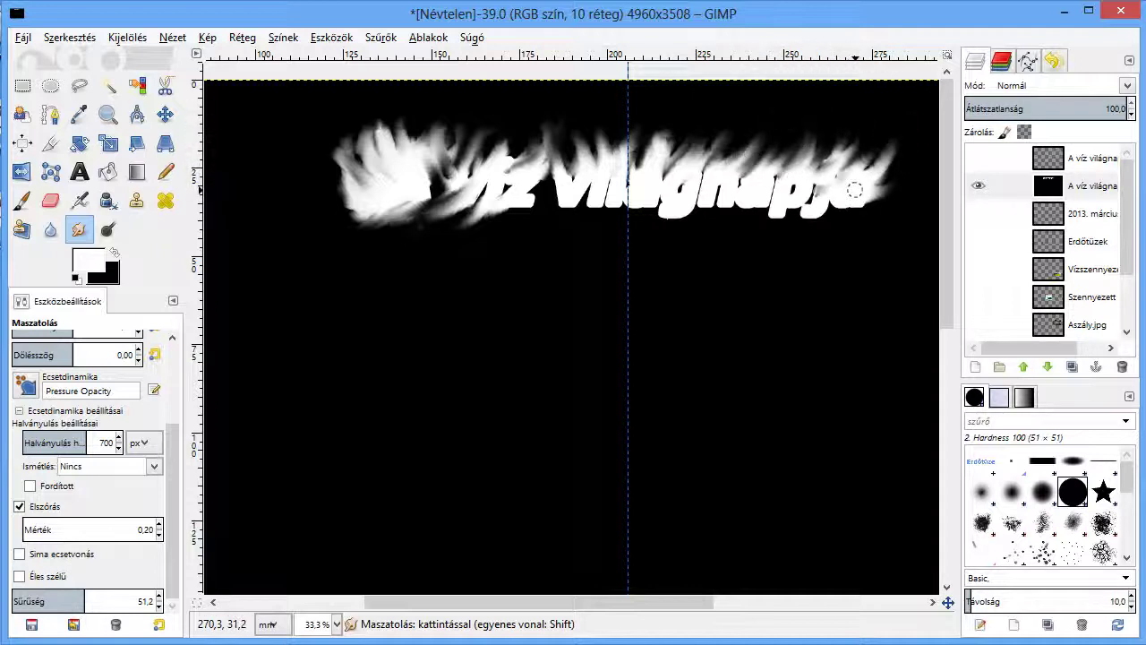
left_click_drag(853, 199, 891, 251)
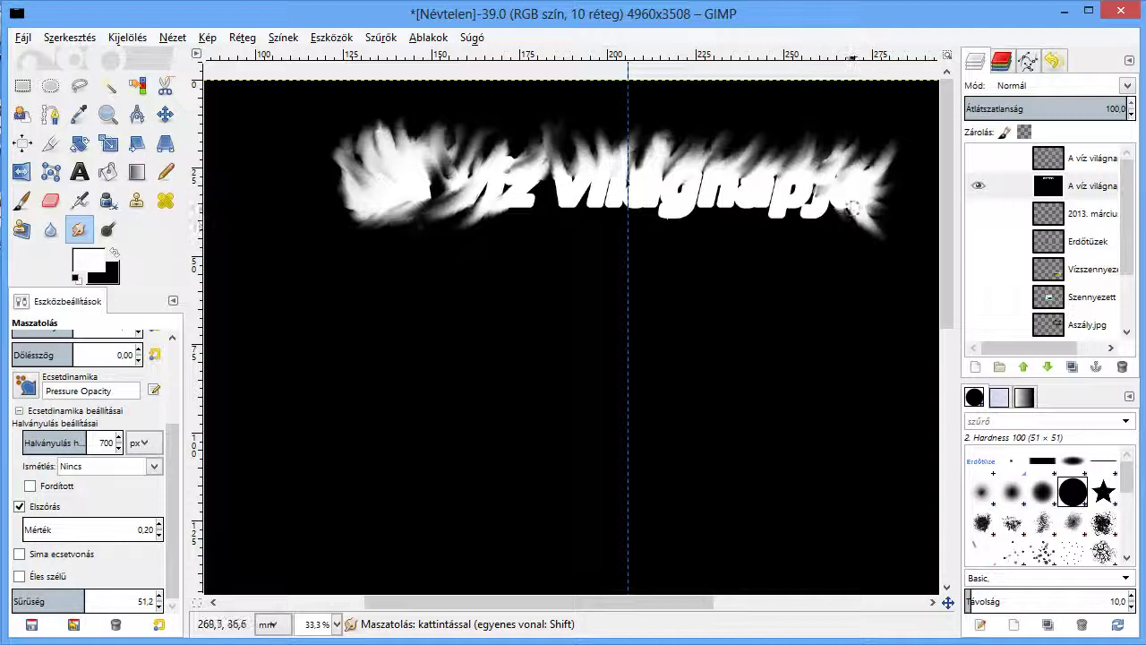
mouse_move(852, 208)
left_mouse_down()
mouse_move(853, 255)
mouse_move(664, 239)
mouse_move(547, 204)
mouse_move(546, 193)
mouse_move(520, 207)
mouse_move(575, 220)
mouse_move(532, 238)
mouse_move(626, 215)
mouse_move(591, 206)
mouse_move(528, 232)
mouse_move(565, 196)
mouse_move(538, 224)
mouse_move(733, 230)
mouse_move(631, 233)
mouse_move(730, 215)
mouse_move(707, 220)
mouse_move(666, 265)
left_mouse_up()
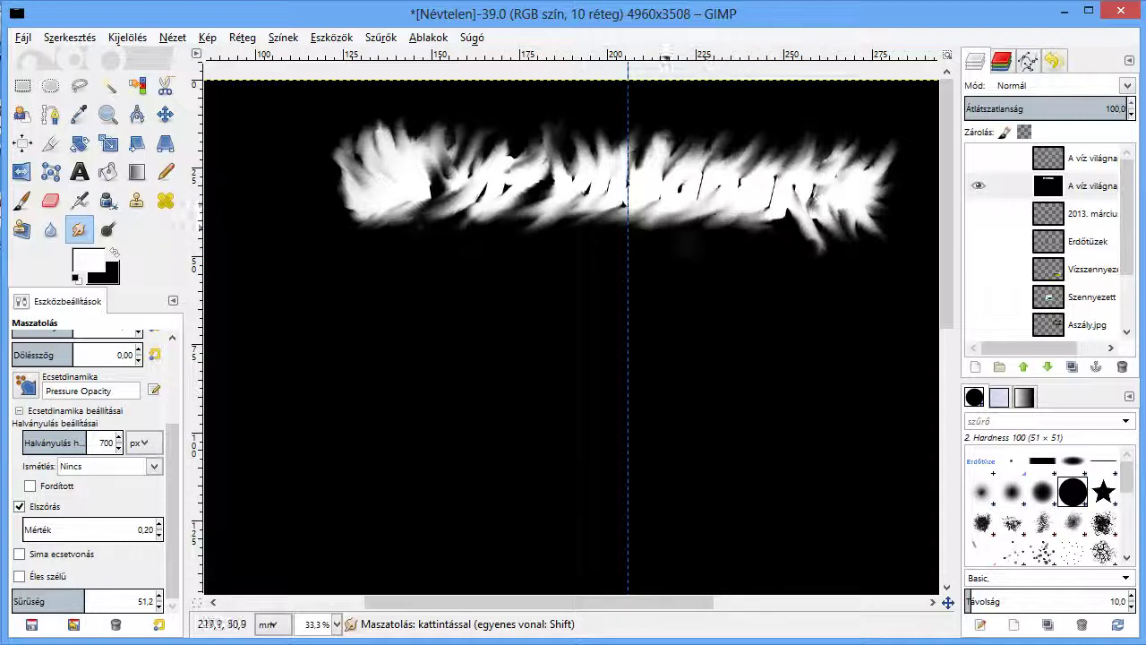
mouse_move(665, 192)
left_mouse_down()
mouse_move(707, 224)
mouse_move(624, 168)
mouse_move(573, 153)
mouse_move(618, 175)
mouse_move(665, 144)
mouse_move(738, 141)
mouse_move(725, 135)
mouse_move(638, 159)
mouse_move(656, 145)
mouse_move(548, 115)
mouse_move(513, 149)
mouse_move(488, 107)
mouse_move(567, 142)
left_mouse_up()
mouse_move(834, 141)
left_mouse_down()
mouse_move(734, 127)
mouse_move(770, 152)
mouse_move(895, 134)
mouse_move(909, 175)
mouse_move(810, 263)
left_mouse_up()
mouse_move(445, 195)
left_mouse_down()
mouse_move(408, 219)
mouse_move(359, 224)
mouse_move(325, 210)
left_mouse_up()
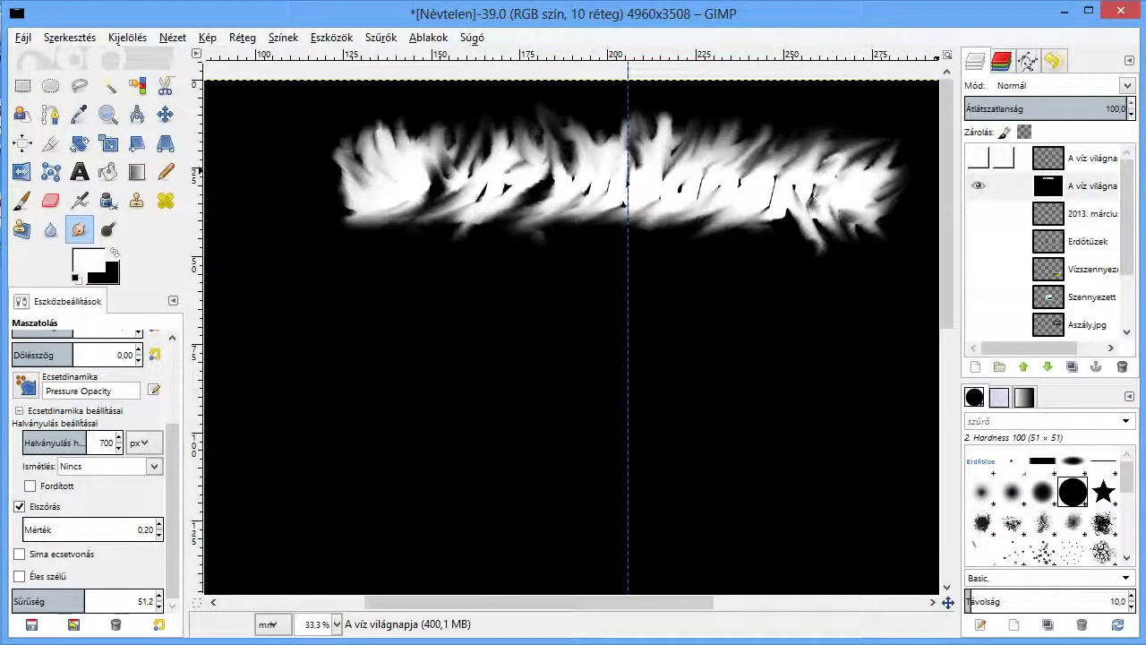
Show the top title layer and shift Color Balance highlights toward red (63) and green.
left_click(978, 158)
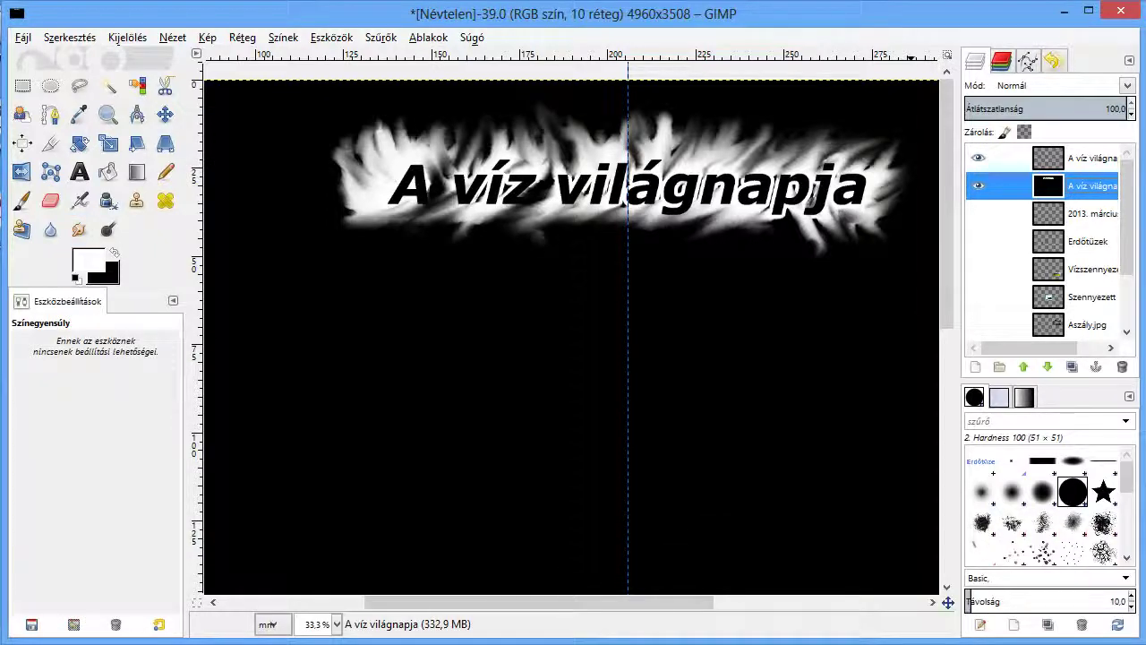
left_click(283, 36)
left_click(327, 60)
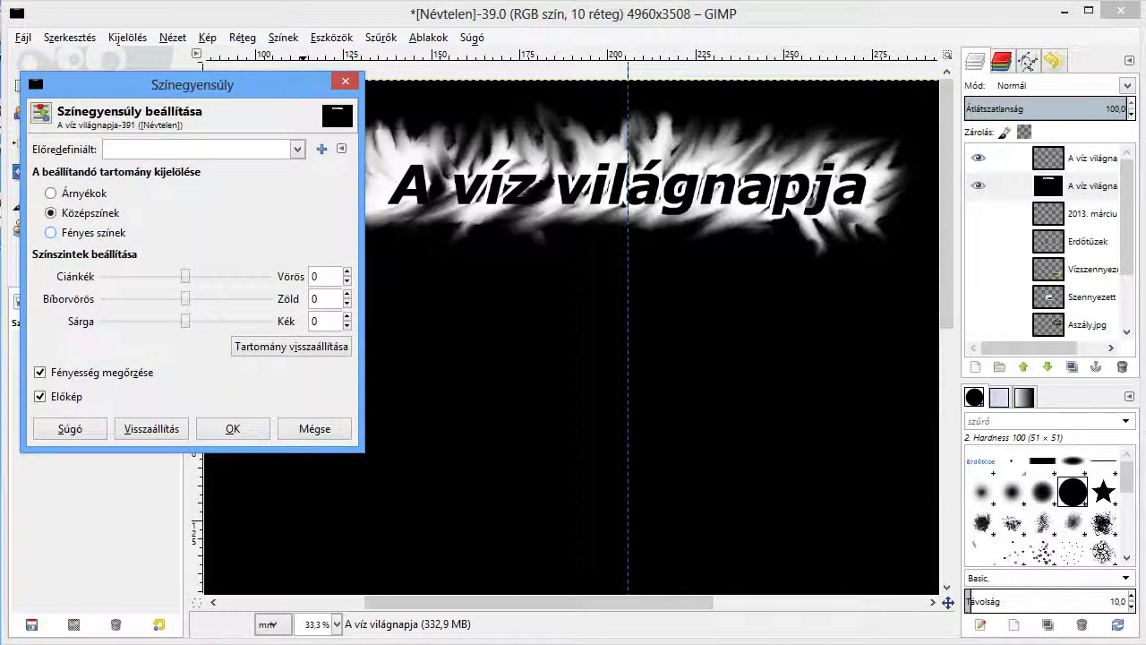
left_click(51, 232)
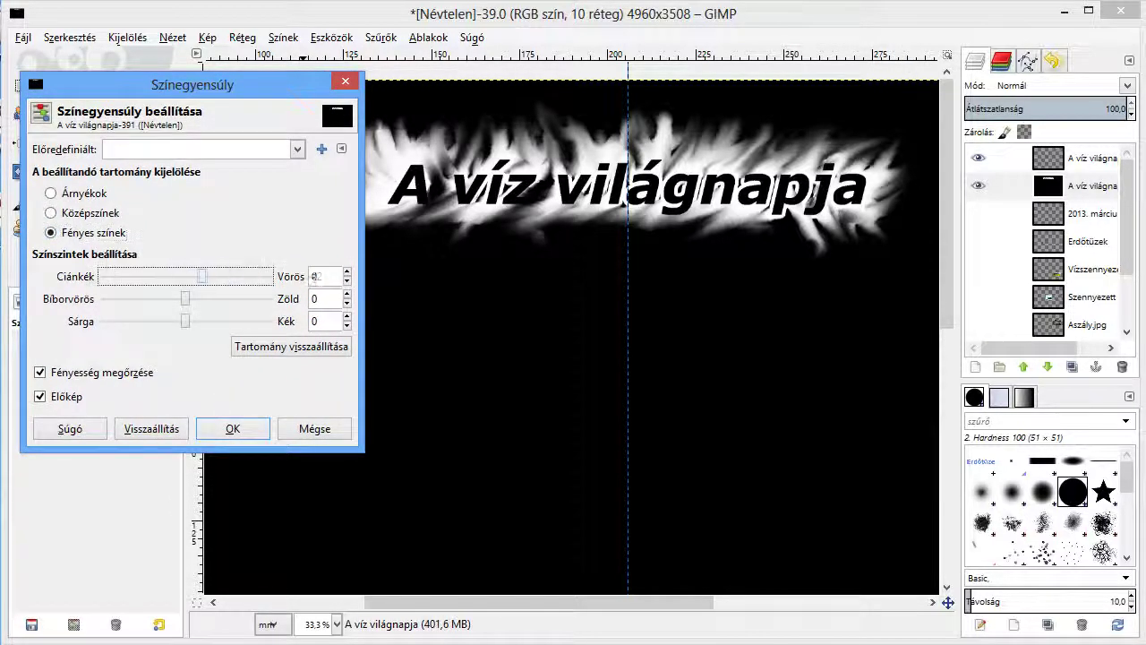
left_click_drag(186, 276, 243, 276)
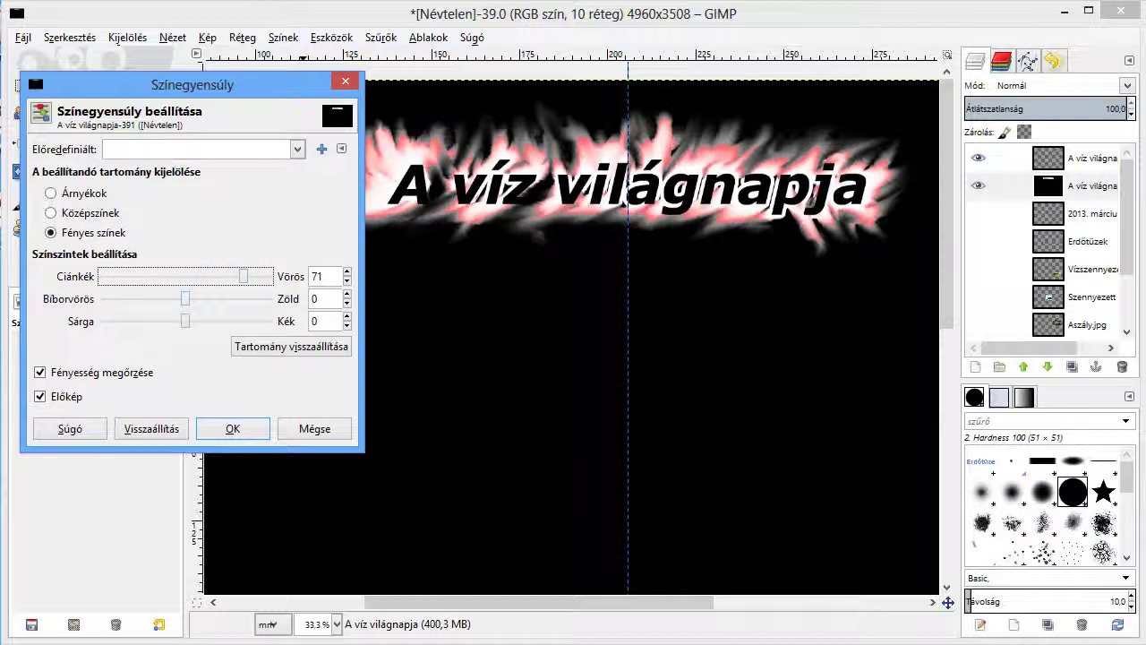
mouse_move(186, 298)
left_mouse_down()
mouse_move(222, 298)
mouse_move(258, 276)
mouse_move(207, 298)
mouse_move(210, 320)
mouse_move(194, 320)
left_mouse_up()
left_click(252, 276)
mouse_move(251, 276)
left_mouse_down()
mouse_move(211, 299)
mouse_move(245, 275)
left_mouse_up()
Set midtones to red 80 and green 25 and shadows to red 70, then apply.
left_click(90, 212)
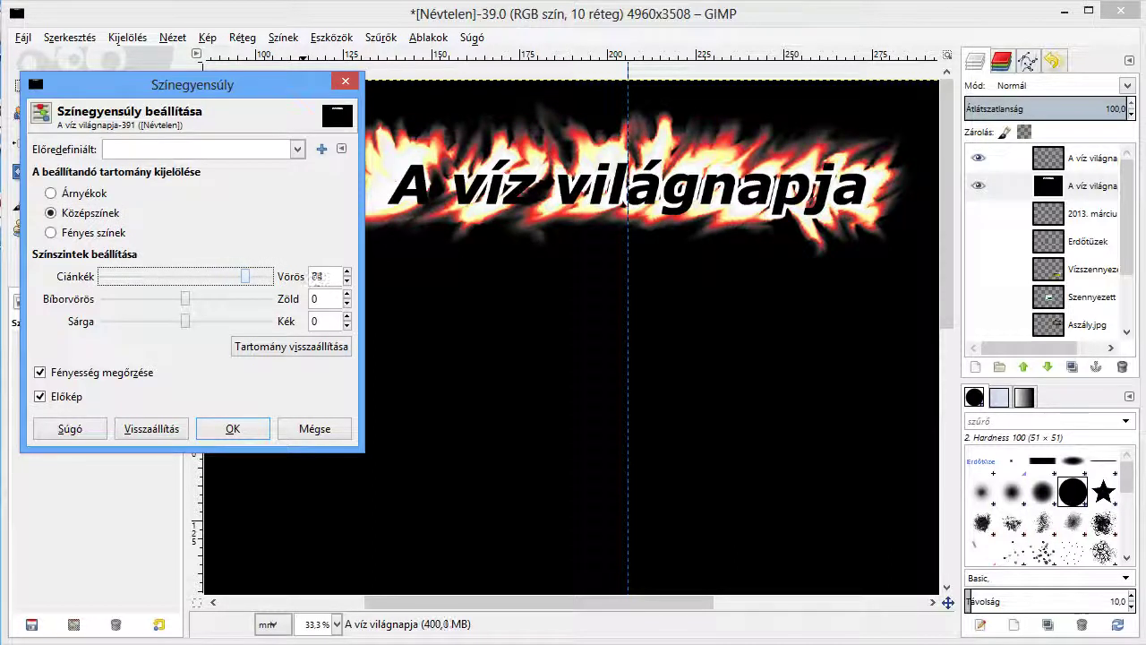
left_click_drag(185, 298, 190, 298)
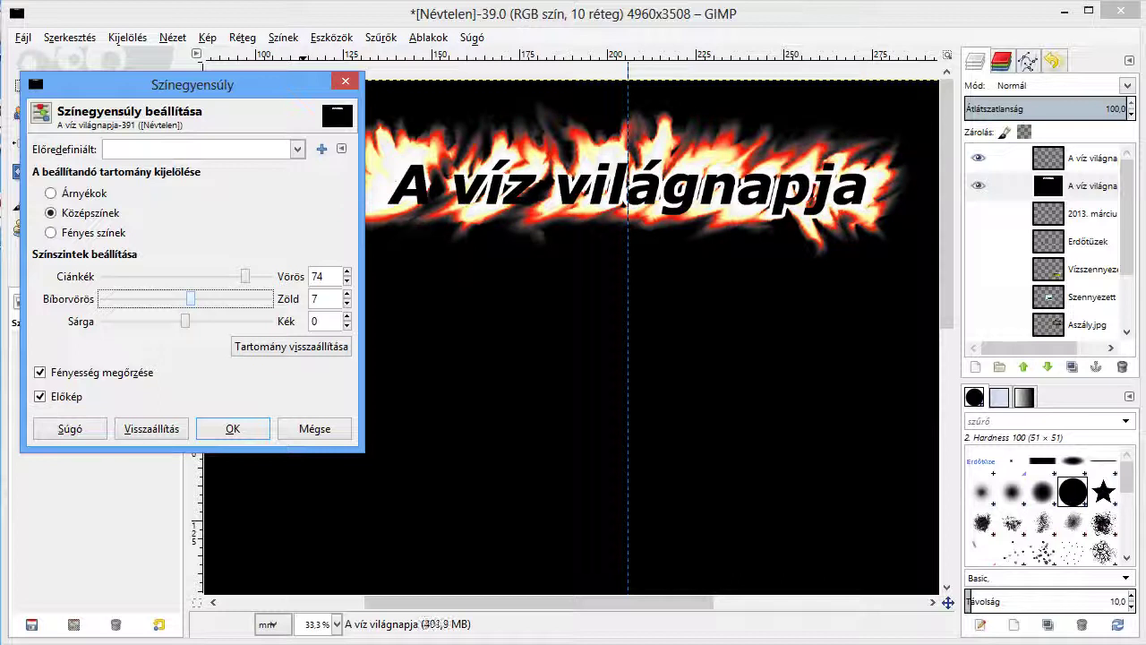
left_click_drag(245, 276, 251, 276)
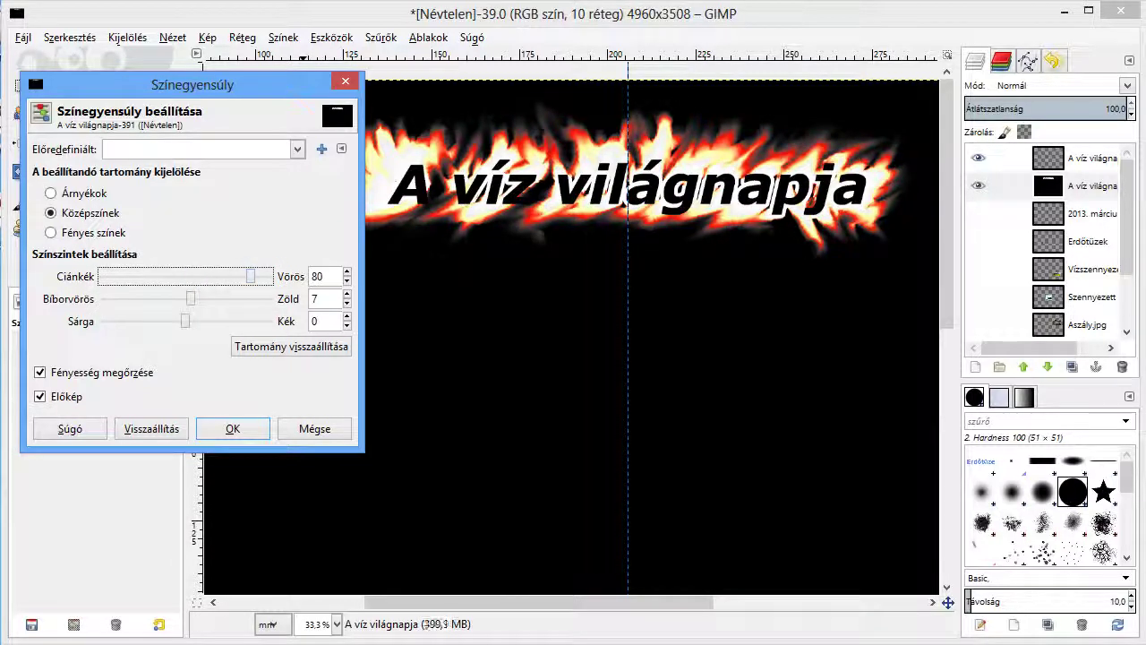
mouse_move(189, 298)
left_mouse_down()
mouse_move(240, 276)
mouse_move(197, 299)
mouse_move(195, 320)
mouse_move(166, 320)
left_mouse_up()
left_click(50, 192)
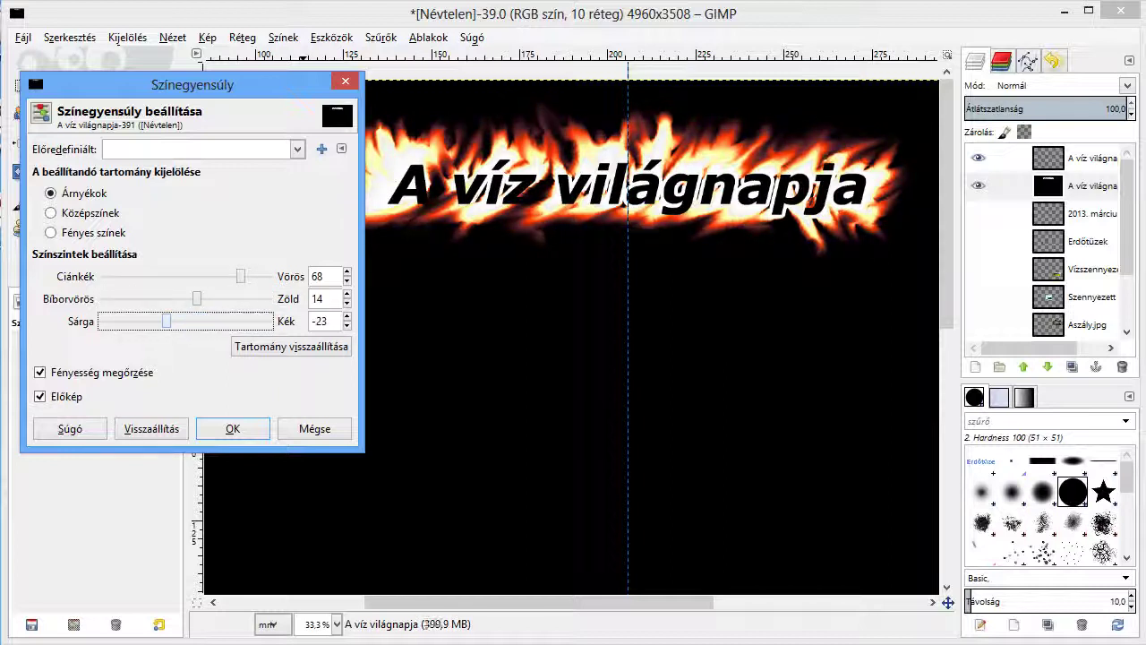
mouse_move(240, 276)
left_mouse_down()
mouse_move(224, 276)
mouse_move(246, 276)
left_mouse_up()
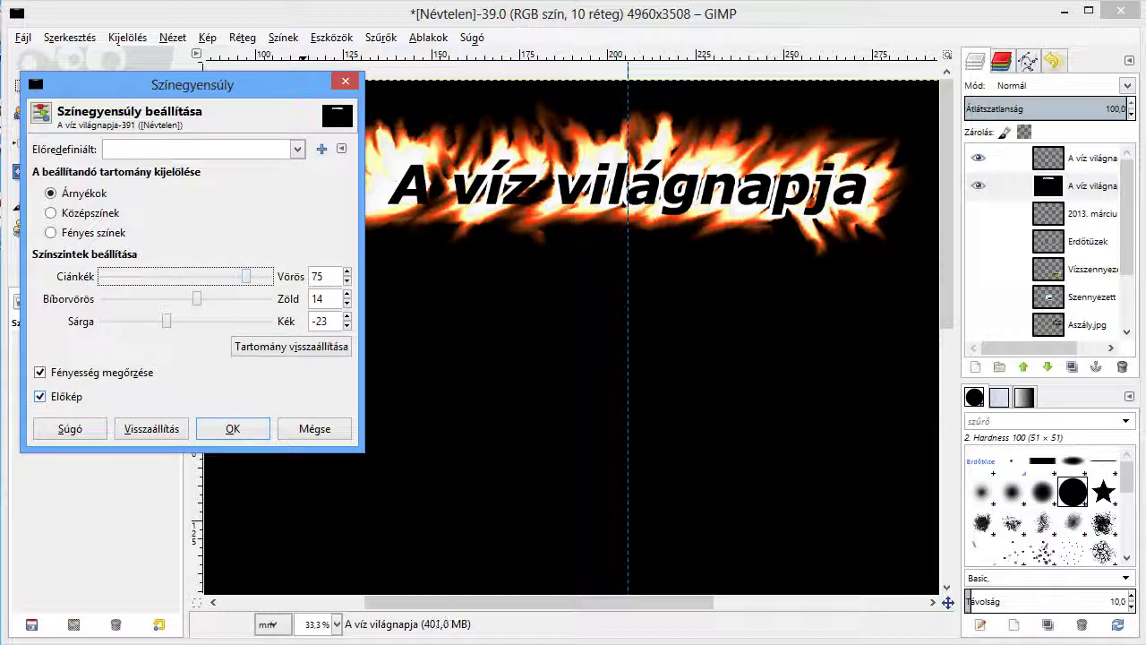
left_click(232, 428)
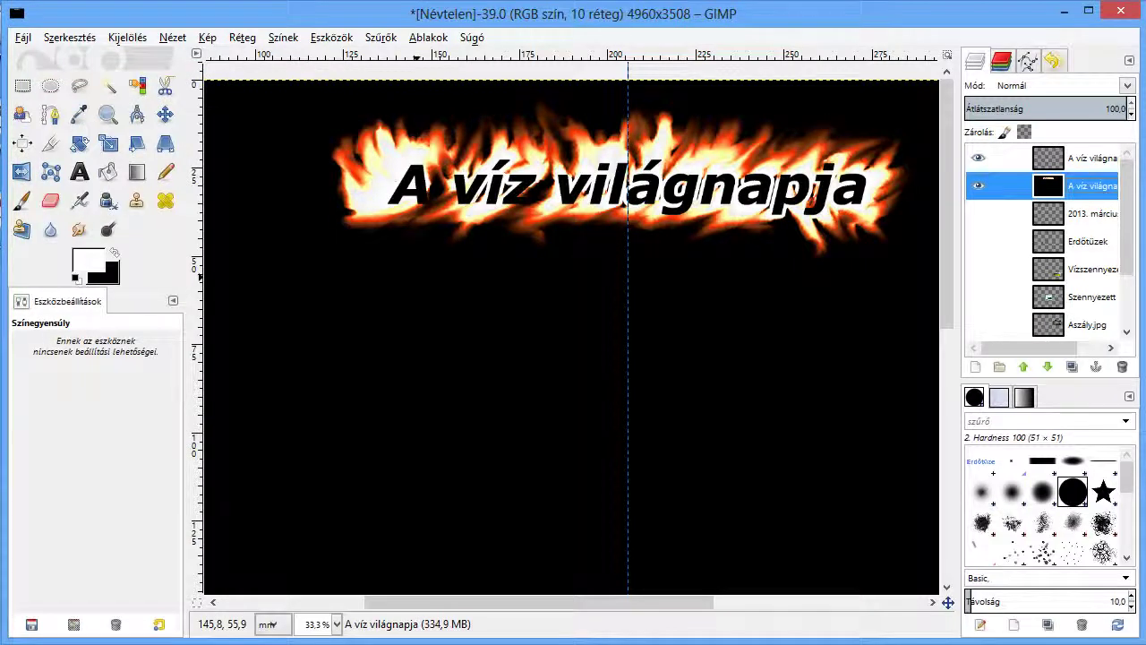
Select the flames by fuzzy-selecting the black surround and inverting the selection.
key("u")
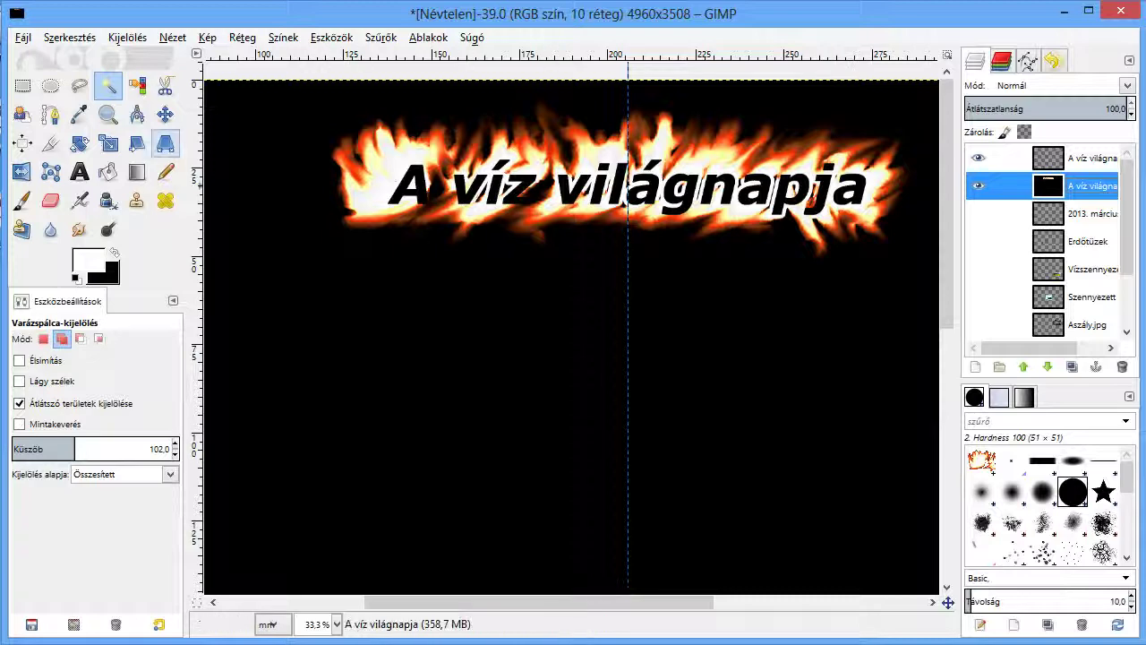
left_click(107, 85)
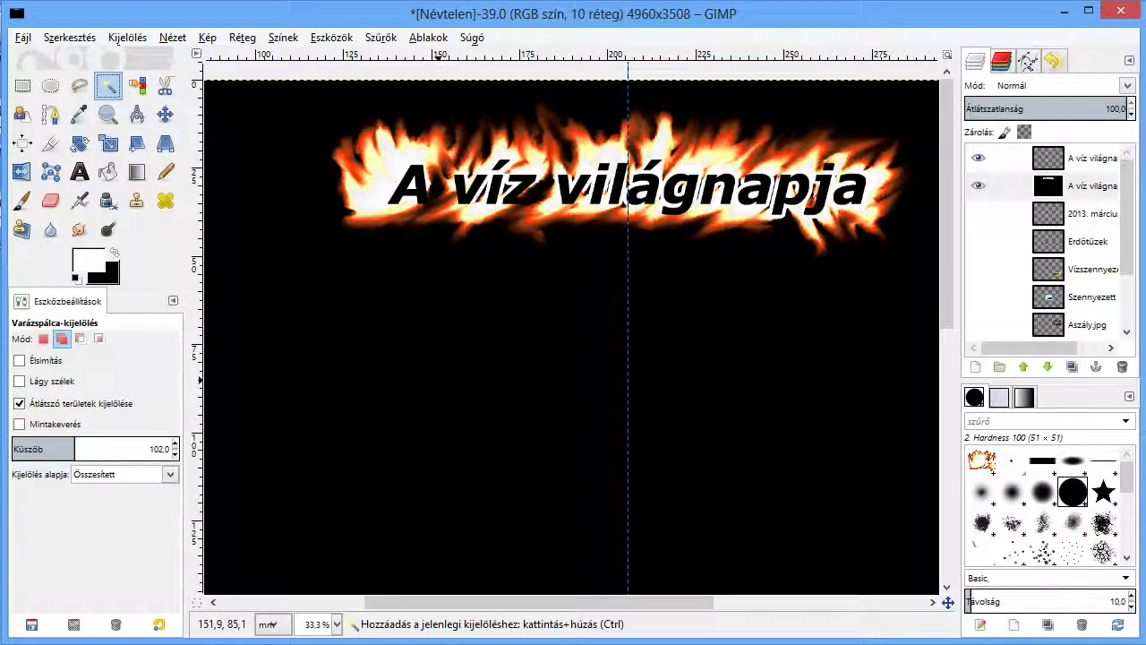
left_click(445, 379)
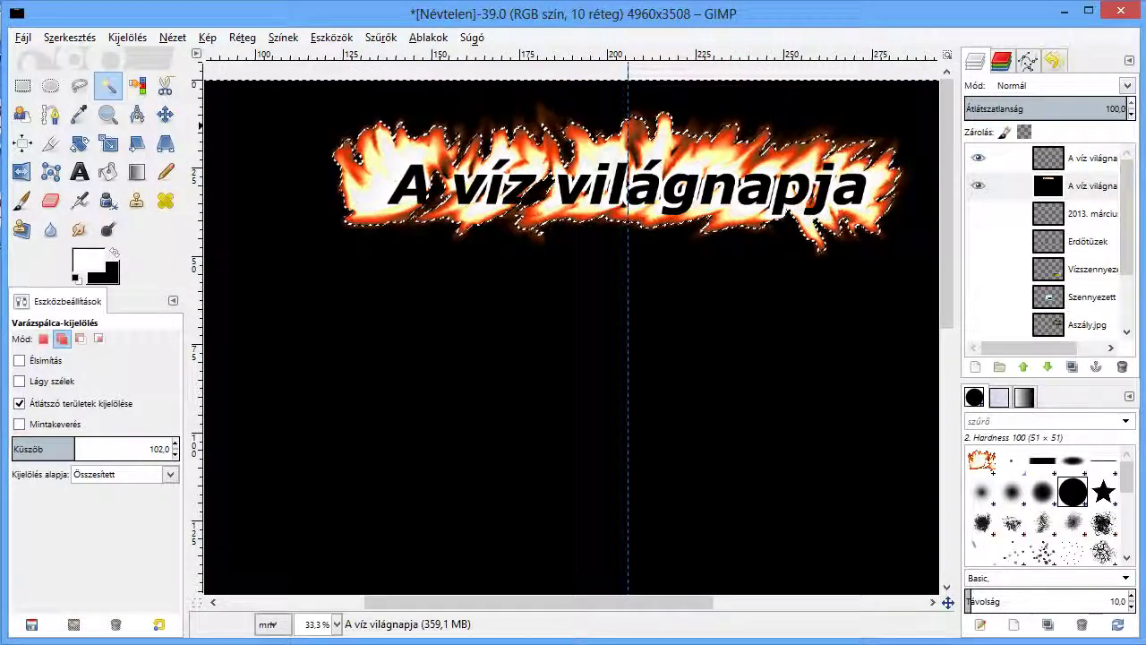
left_click(127, 38)
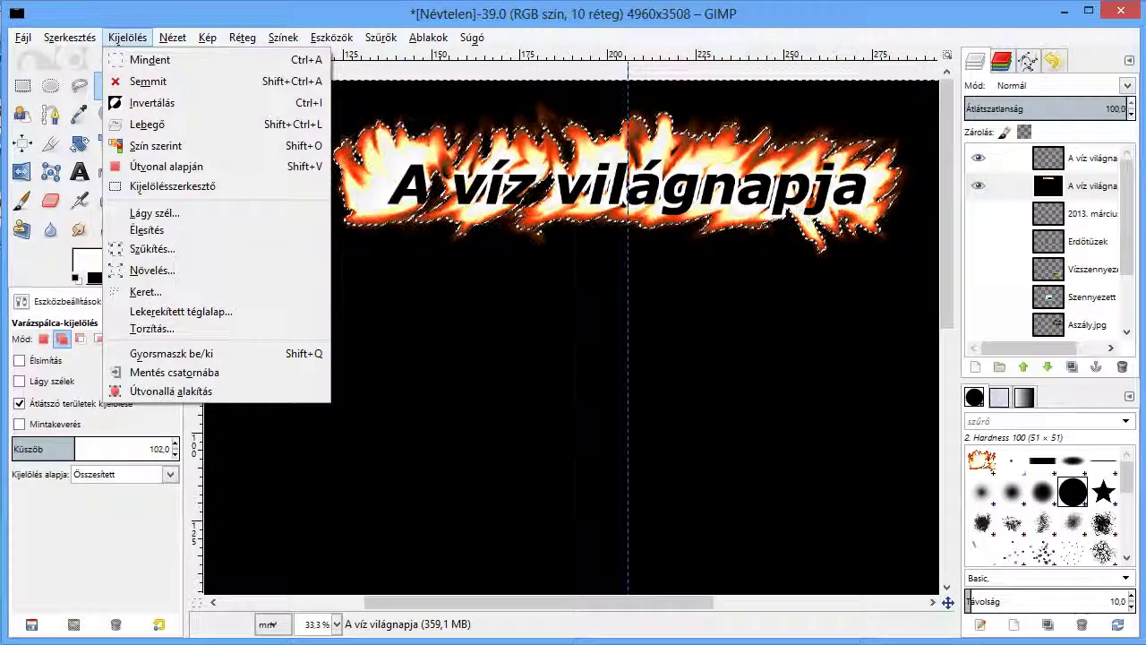
left_click(152, 102)
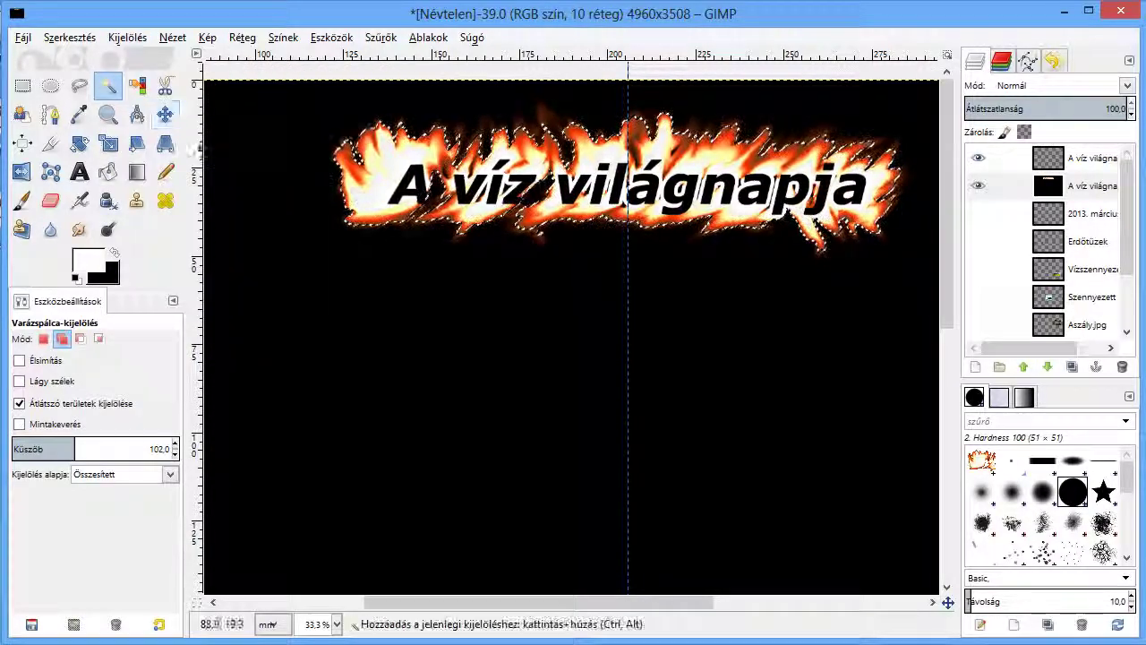
Copy and paste the flames, turning the floating selection into a new layer.
key("ctrl+c")
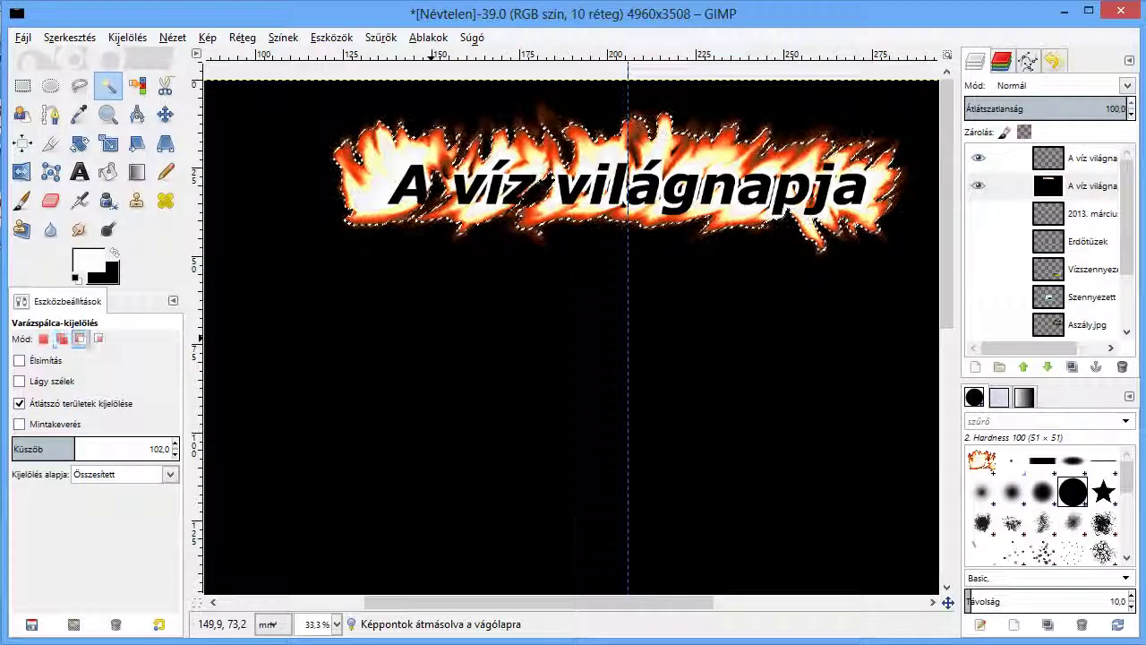
key("ctrl+v")
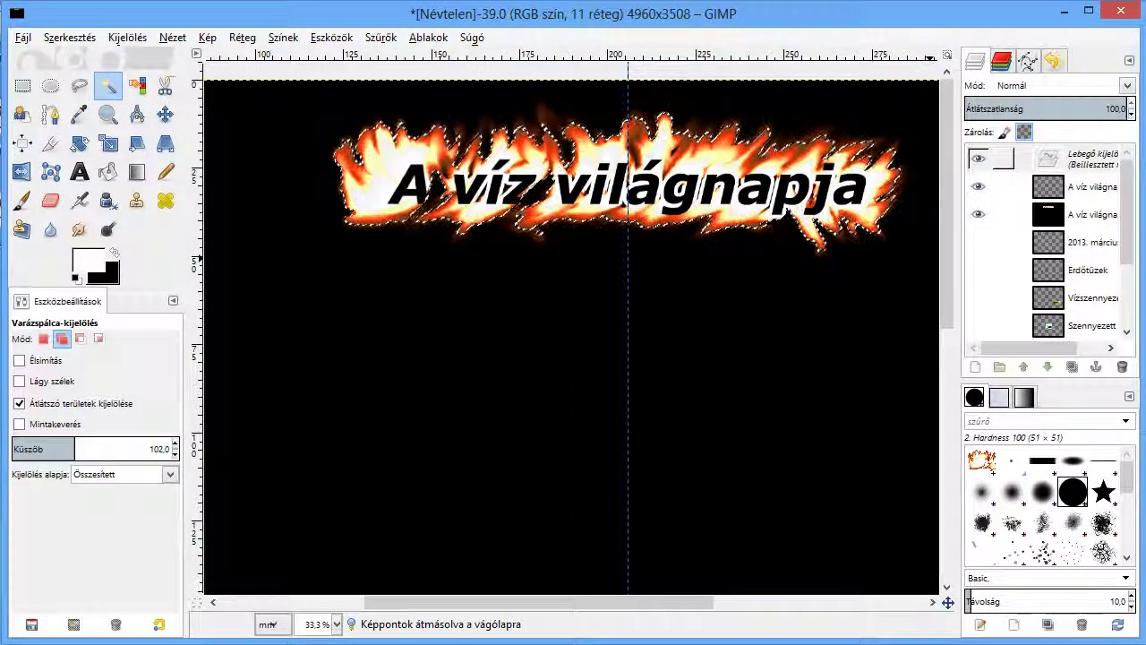
right_click(1078, 162)
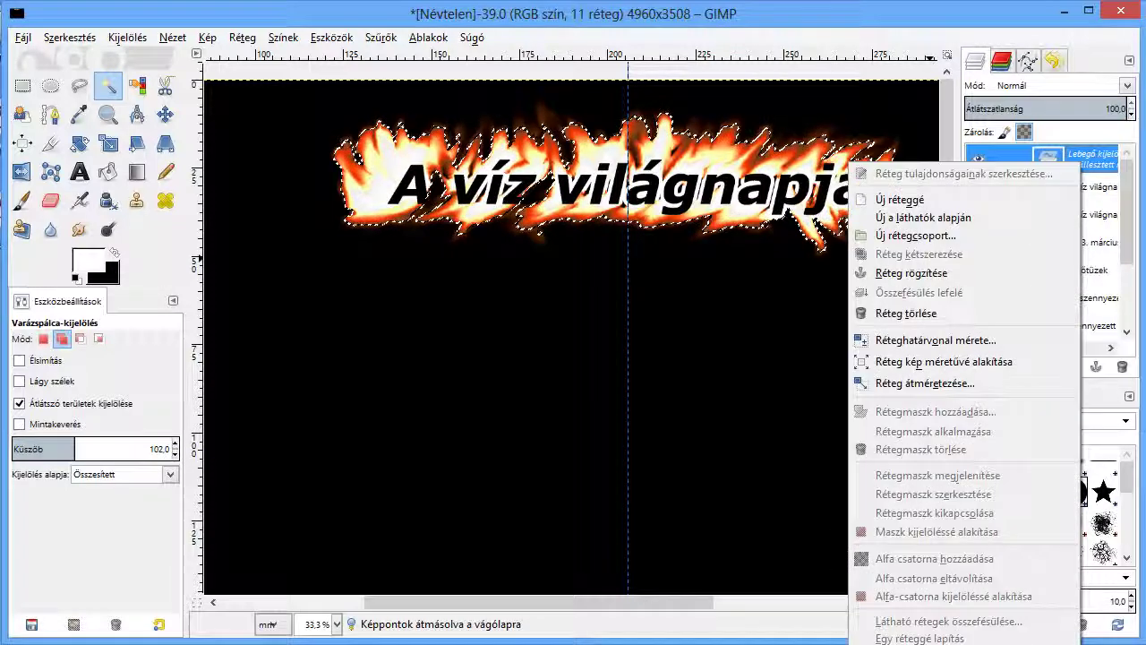
left_click(900, 199)
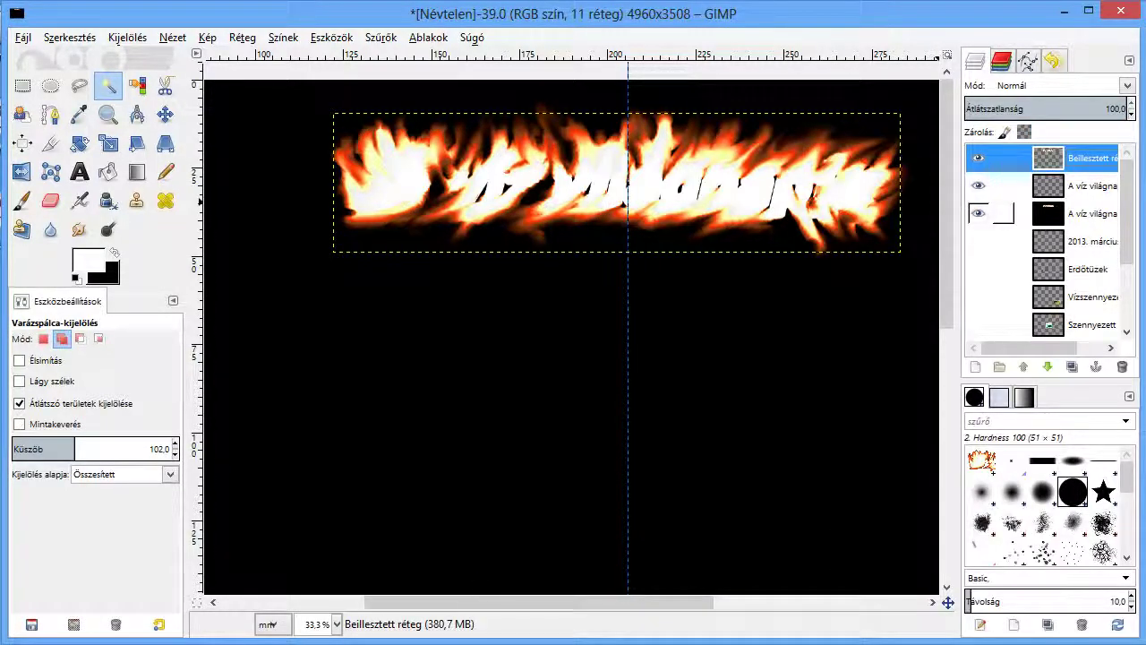
Move the pasted flame layer below the title text and delete the black background layer.
left_click(978, 213)
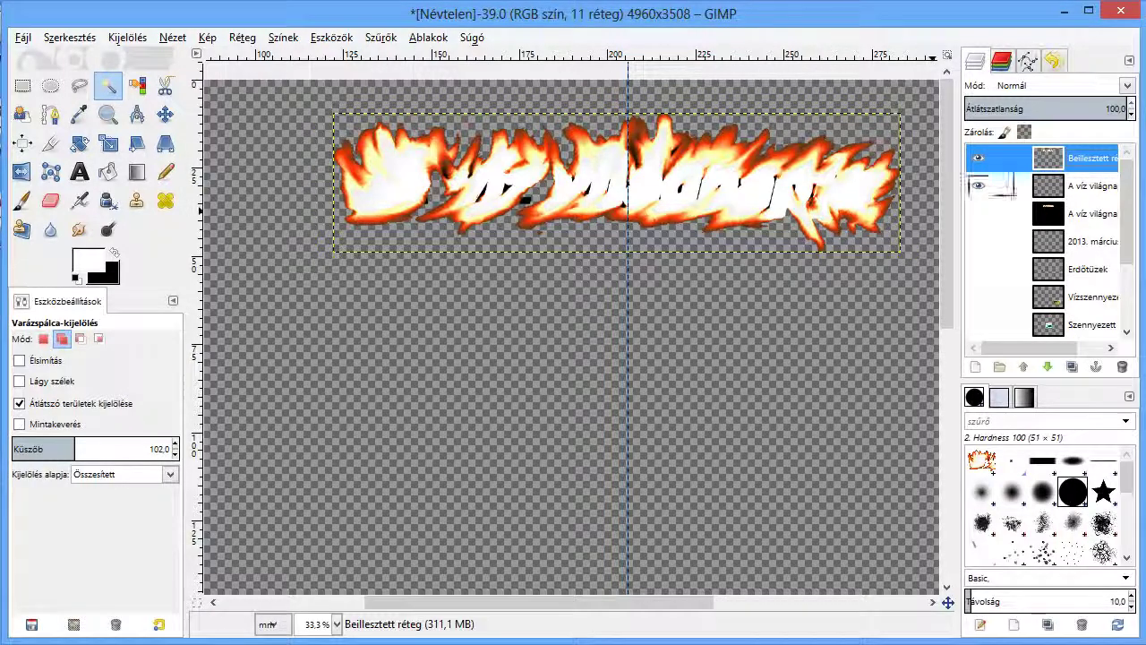
left_click(1002, 185)
left_click(1003, 157)
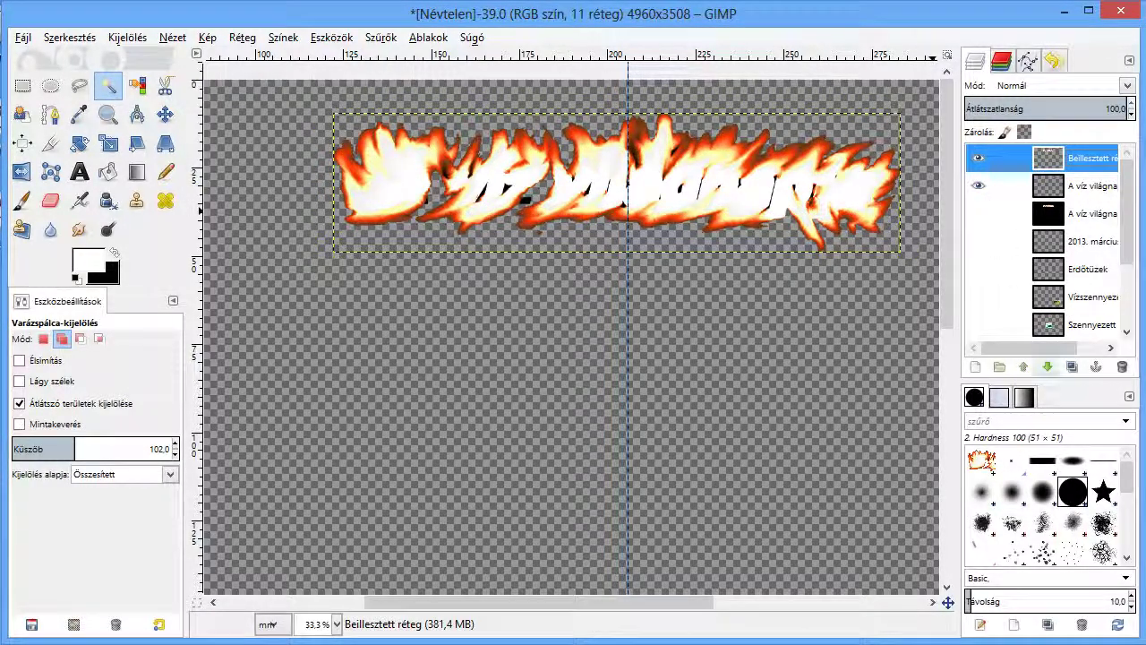
left_click(1047, 366)
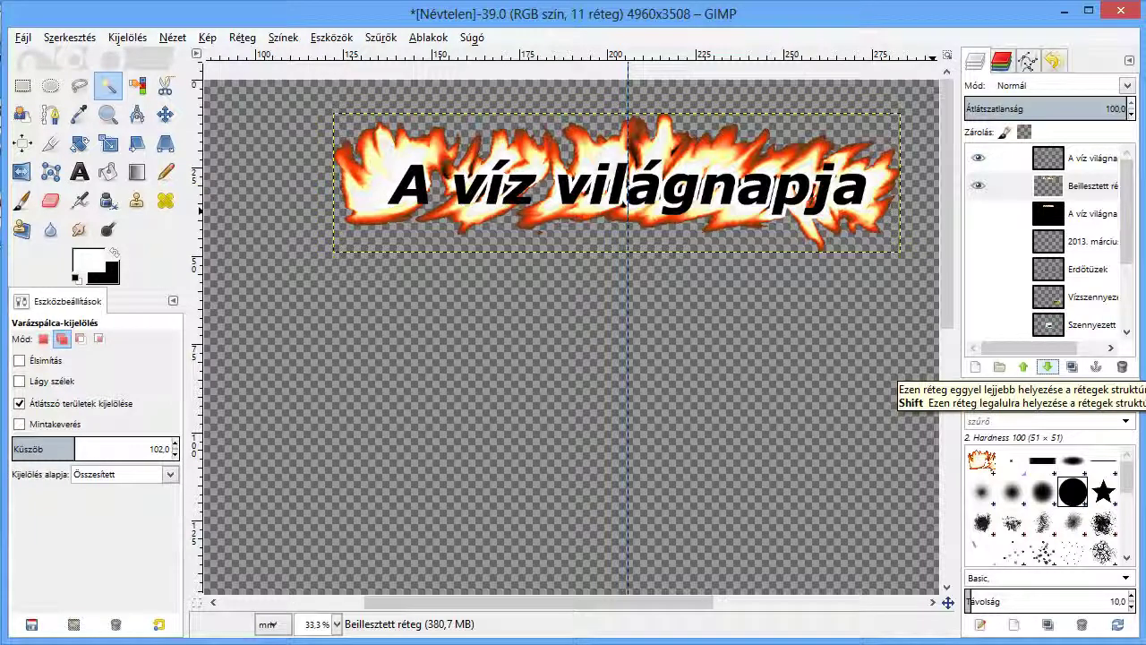
left_click(988, 213)
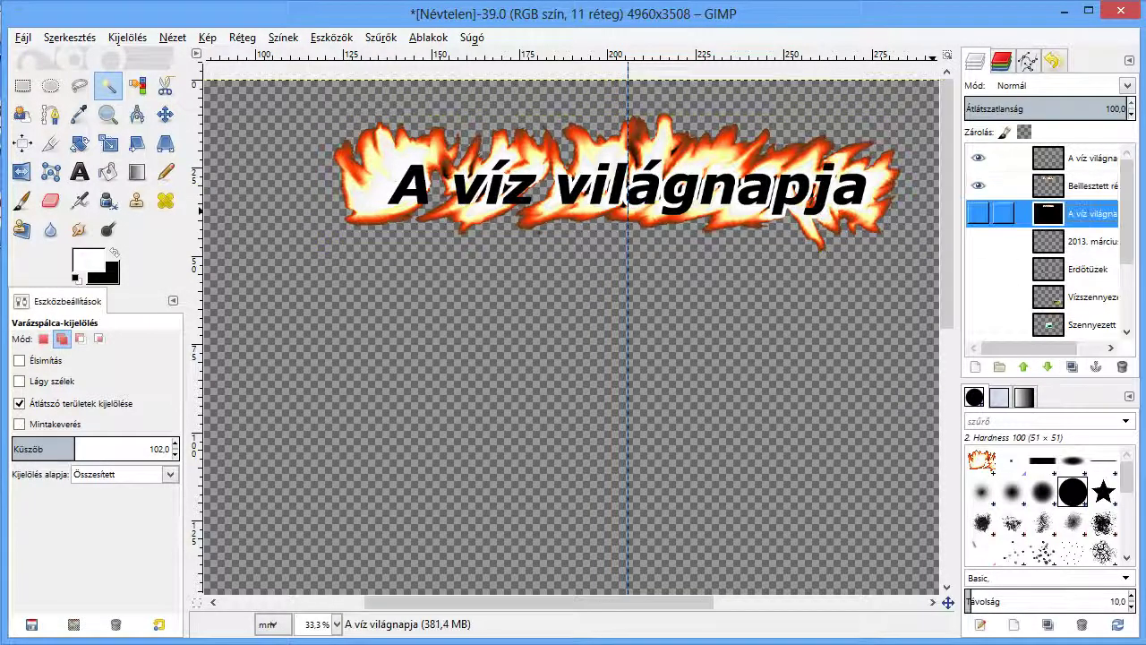
left_click(1121, 366)
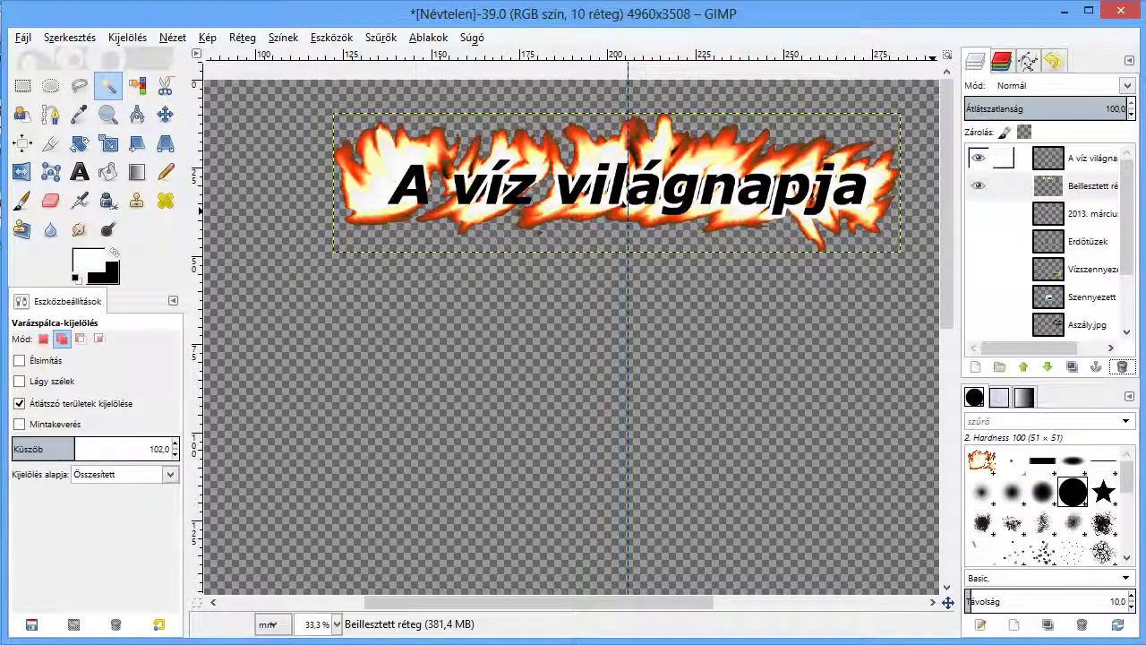
Merge the title text down onto the flames and show the date layer again.
left_click(1001, 159)
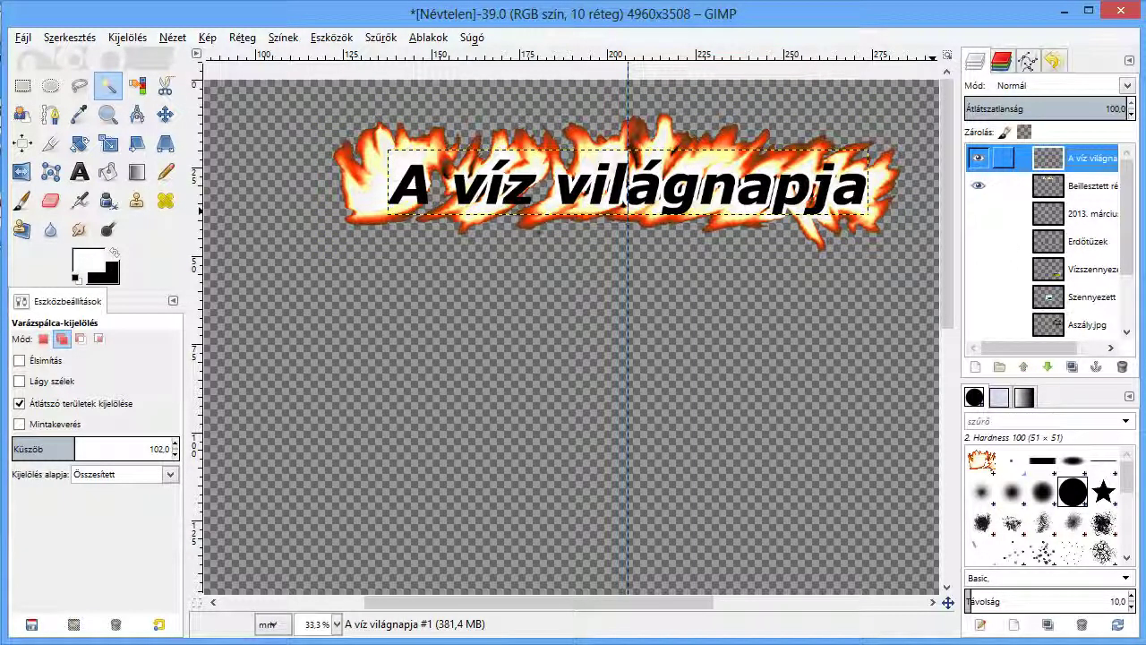
right_click(1087, 160)
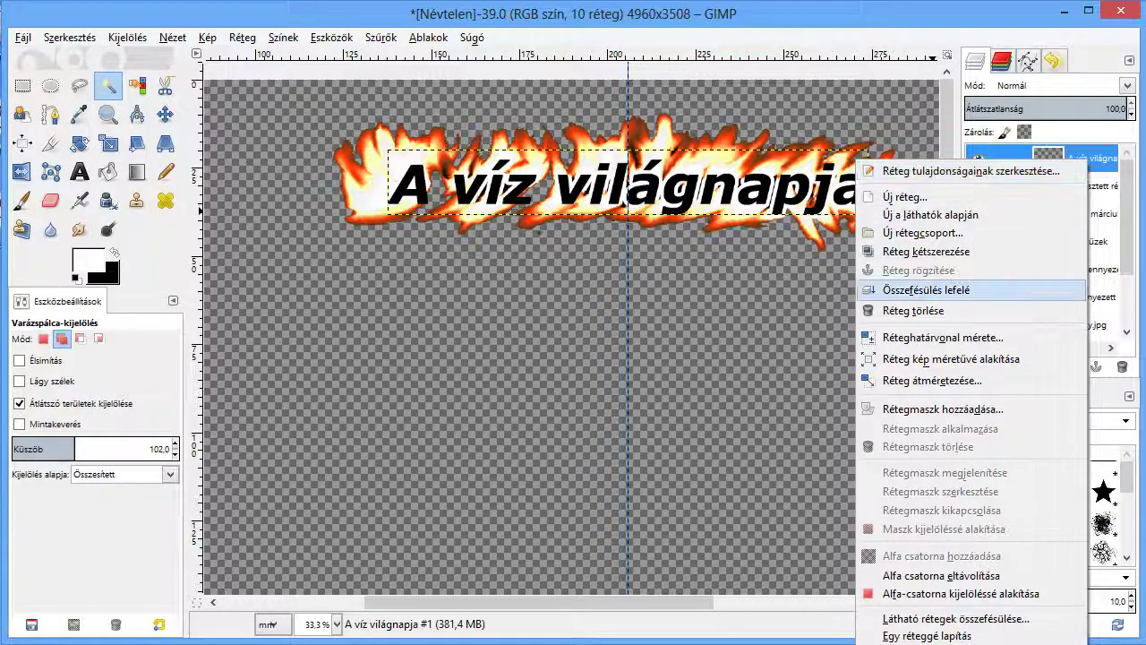
left_click(926, 289)
left_click(978, 158)
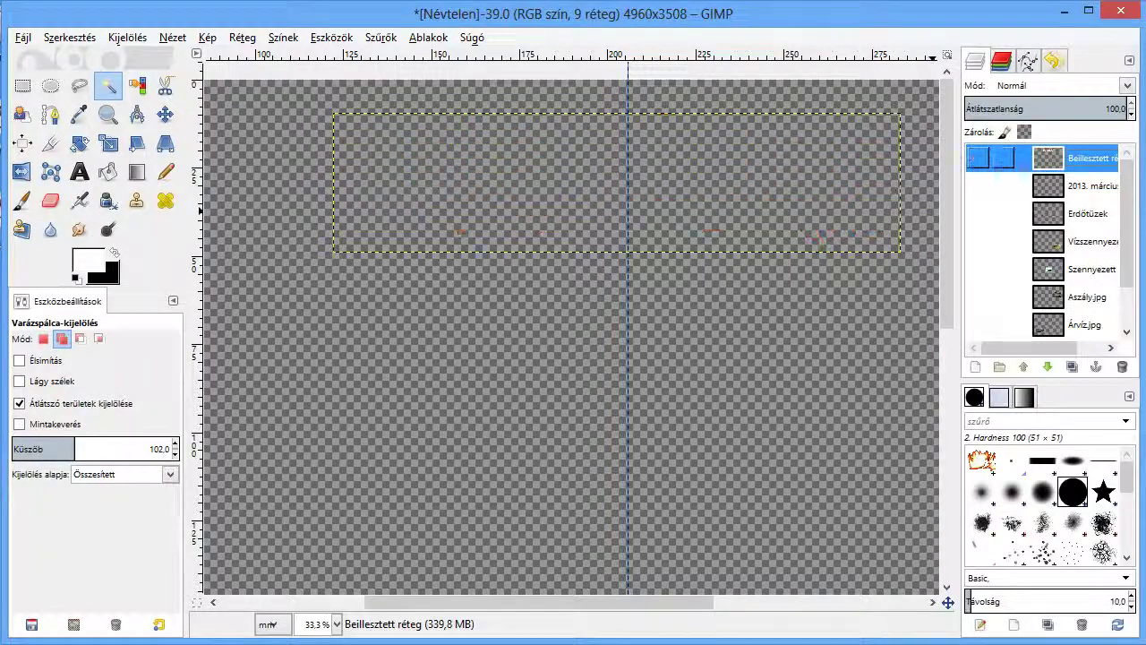
left_click(978, 186)
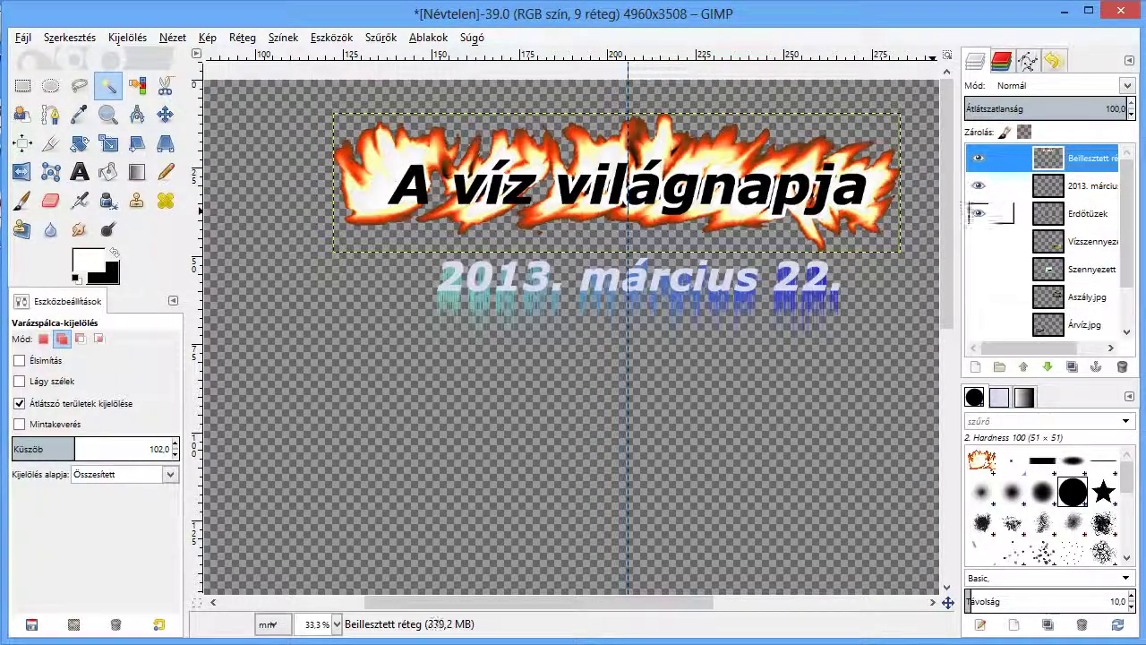
Unhide Erdőtüzek, Aszály.jpg, Árvíz.jpg, Tűzvész.jpg and the blue background, then zoom out to the whole poster.
left_click(979, 213)
left_click(979, 241)
left_click(979, 268)
left_click(978, 296)
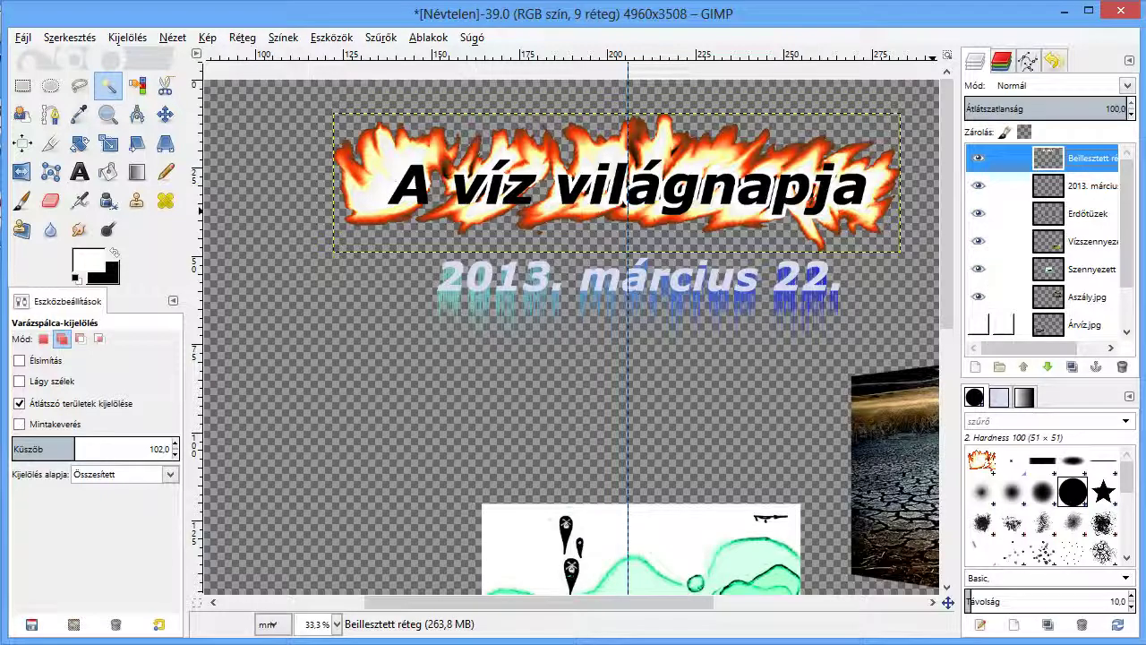
left_click(978, 324)
scroll(978, 325, "down", 2)
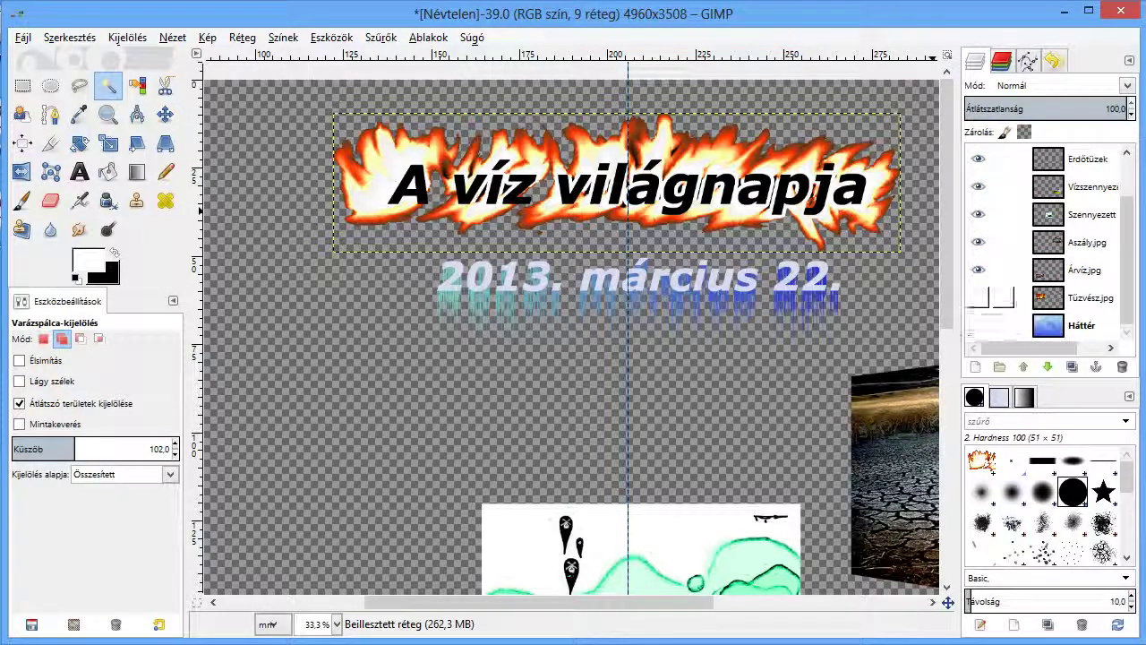
left_click(978, 296)
left_click(979, 324)
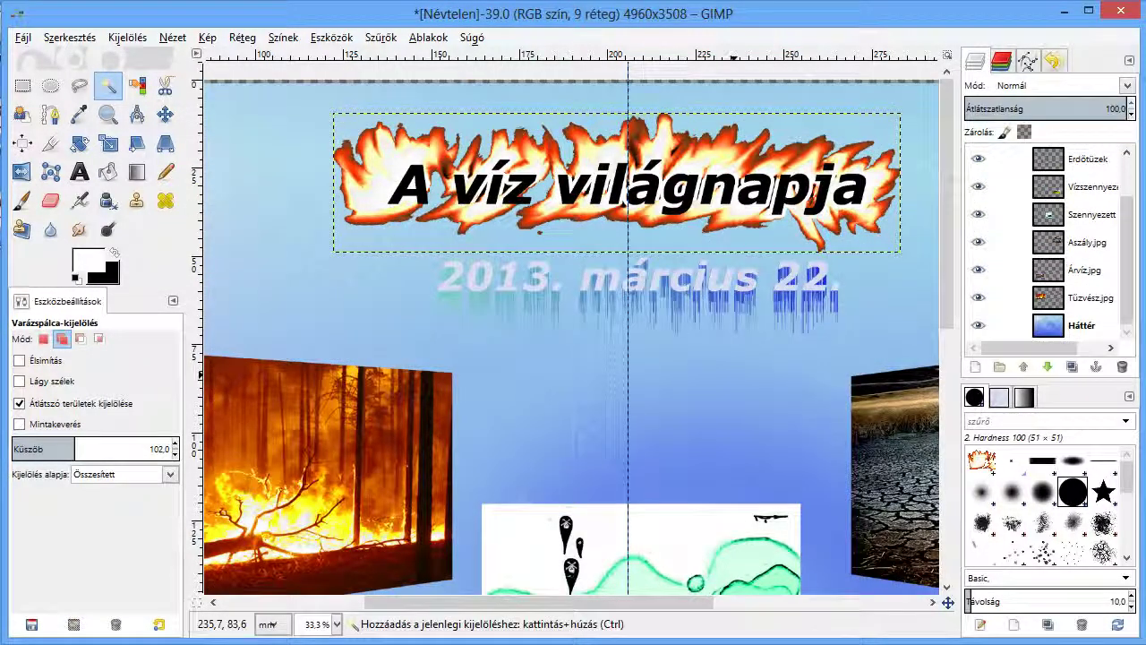
key("minus")
key("minus")
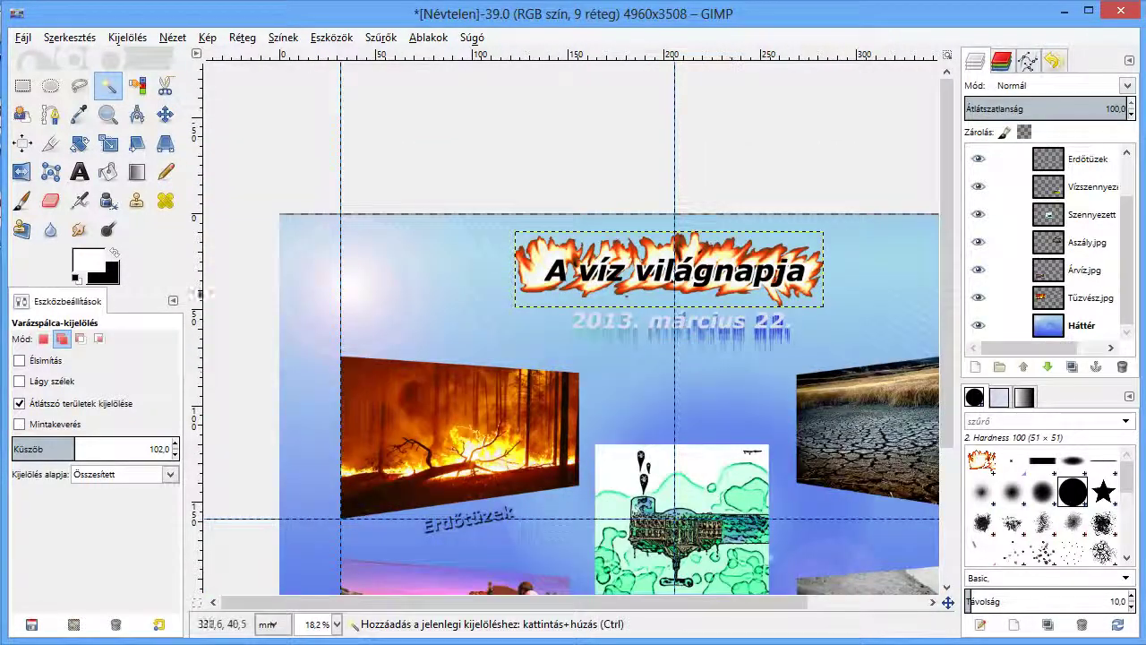
scroll(742, 408, "down", 5)
key("minus")
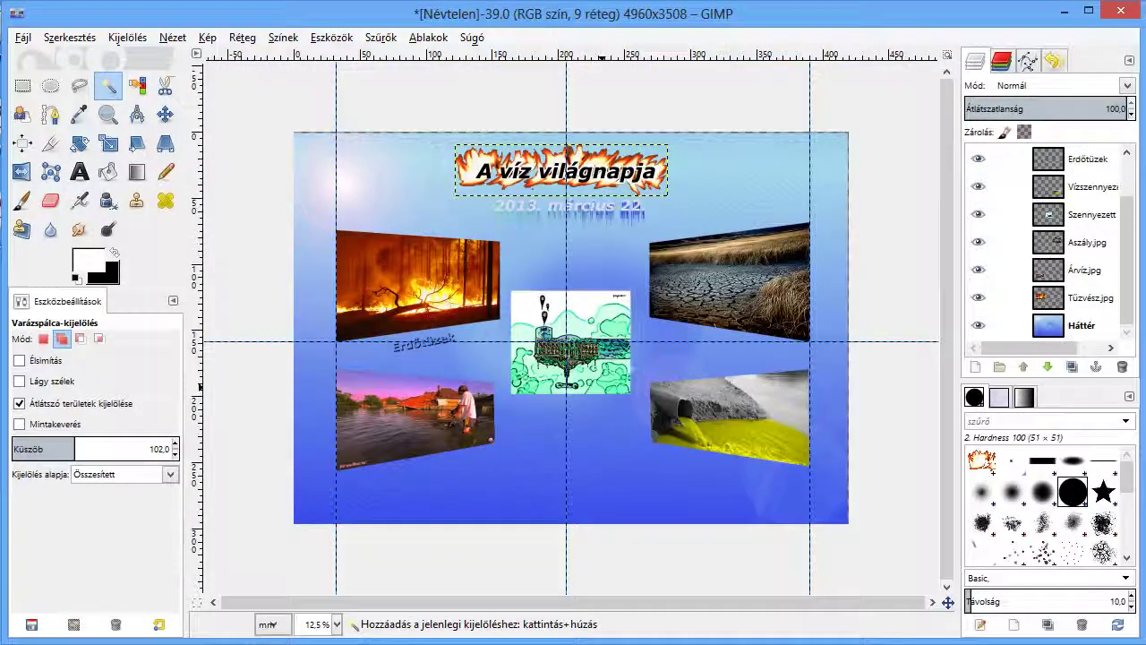